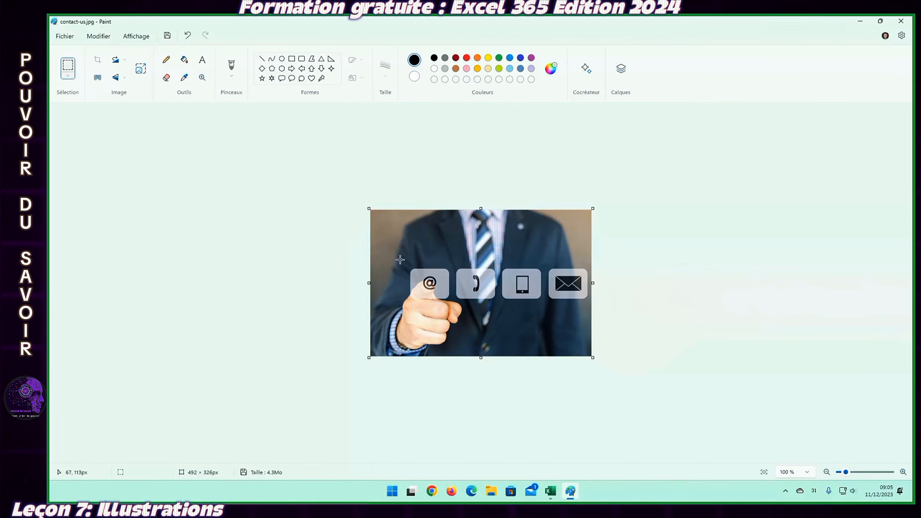
Paste the strip of four contact icons from contact-us.jpg into the Excel sheet at cell A2, and delete the pasted picture
drag(400, 259, 596, 312)
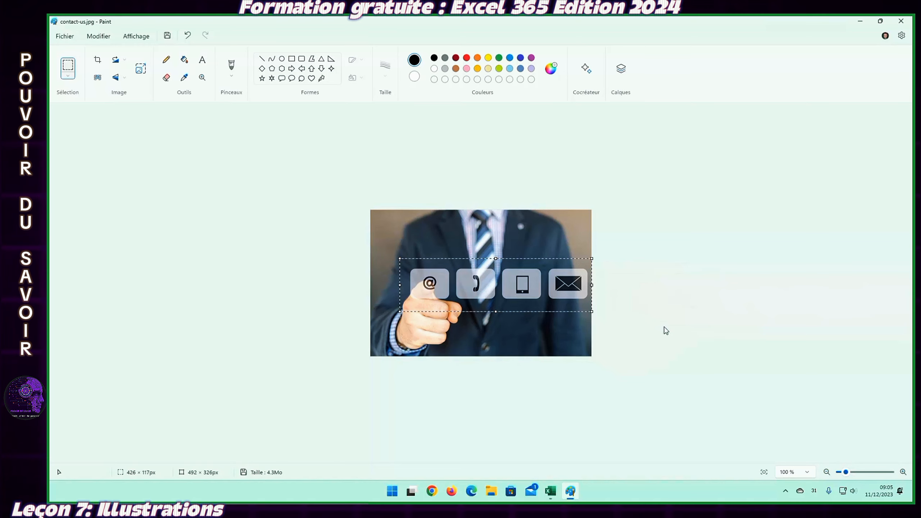
click(860, 22)
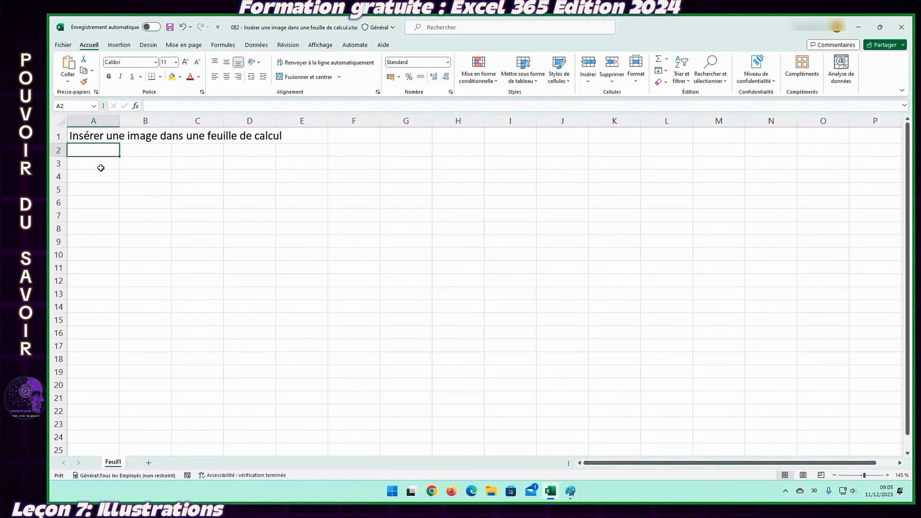
click(69, 66)
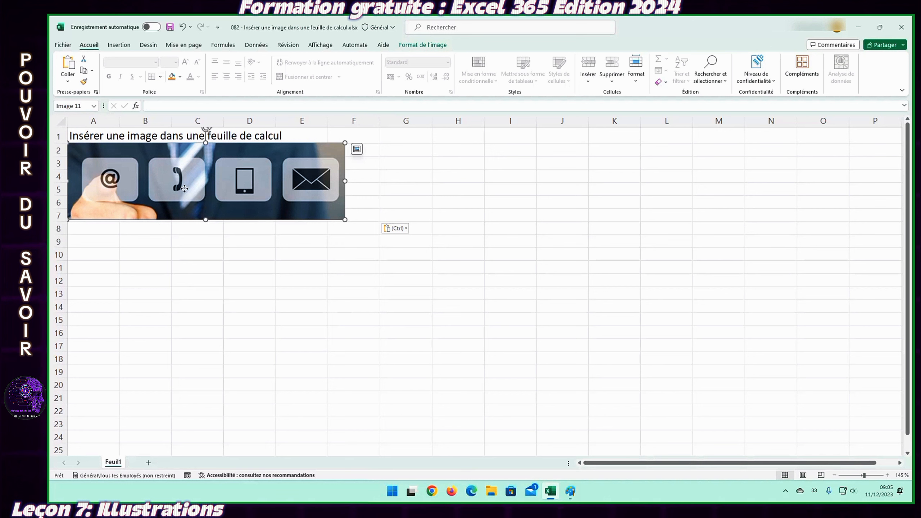
key(Delete)
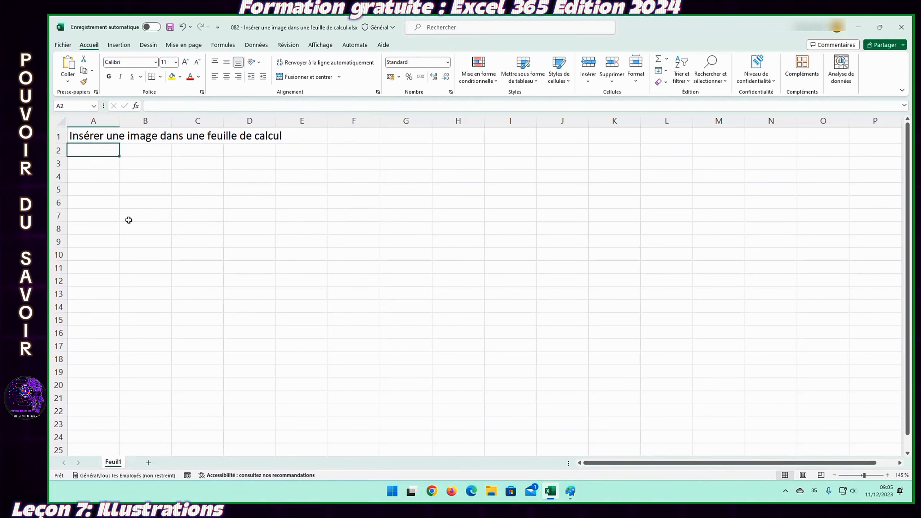
Insert business.jpg from this device over the cells at A2, and delete the inserted picture
click(117, 46)
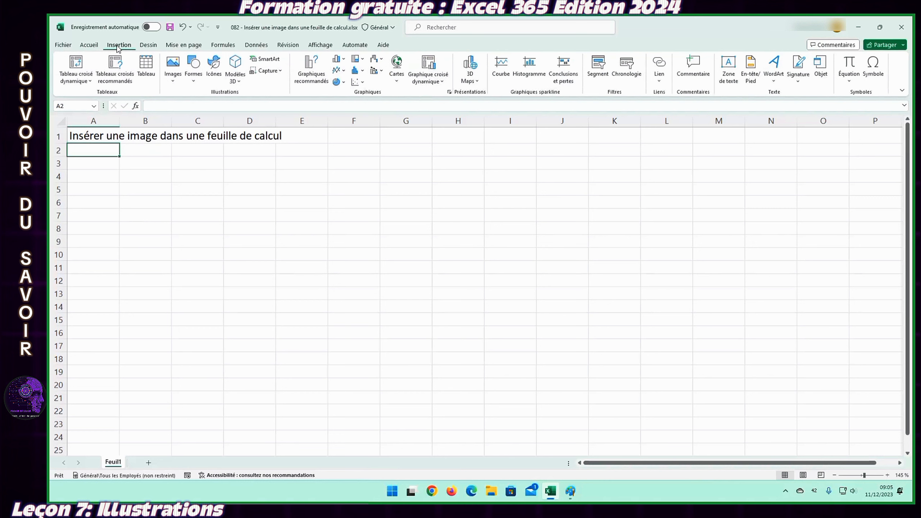
click(173, 73)
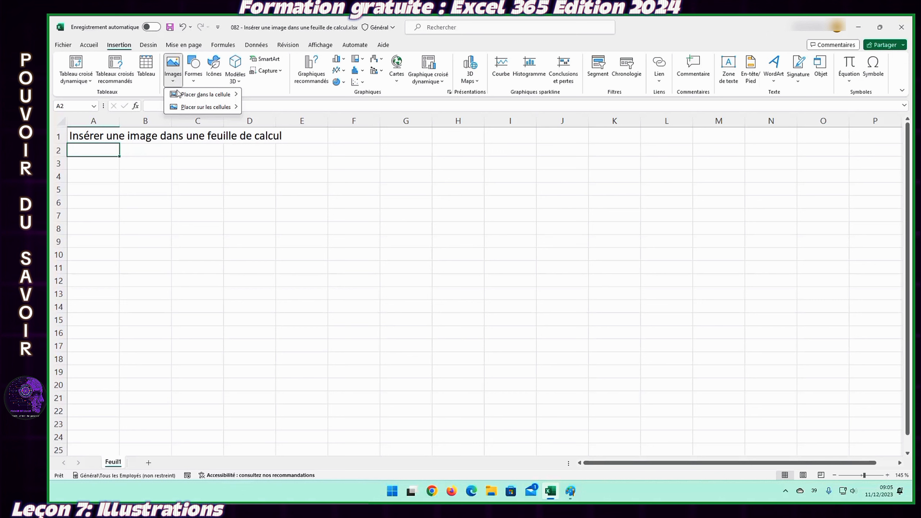
mouse_move(179, 95)
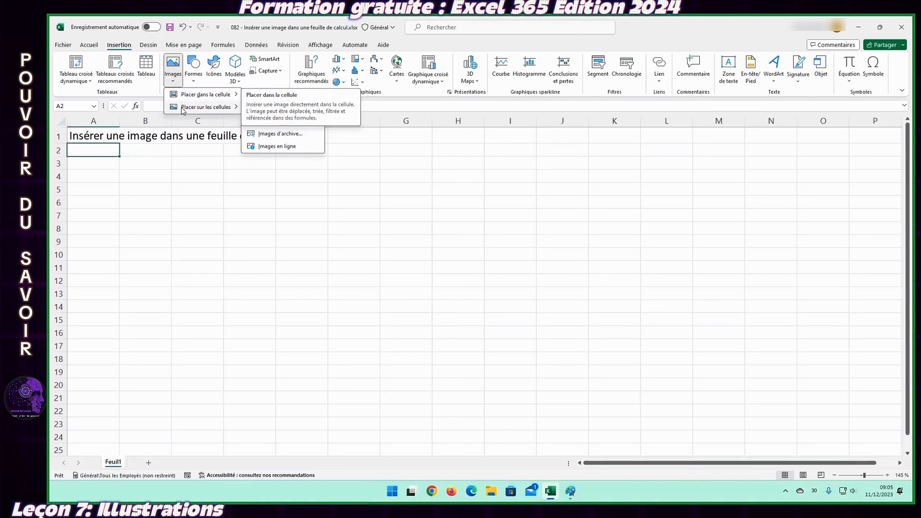
mouse_move(183, 112)
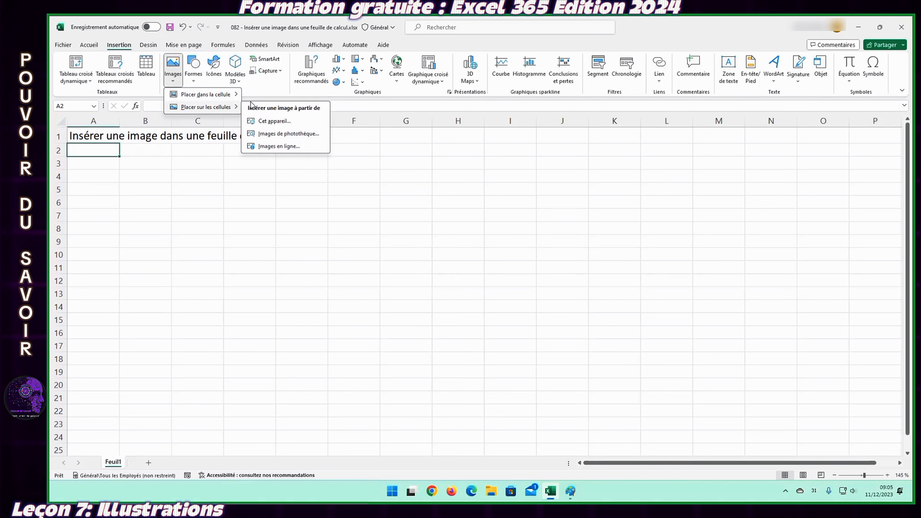
click(265, 124)
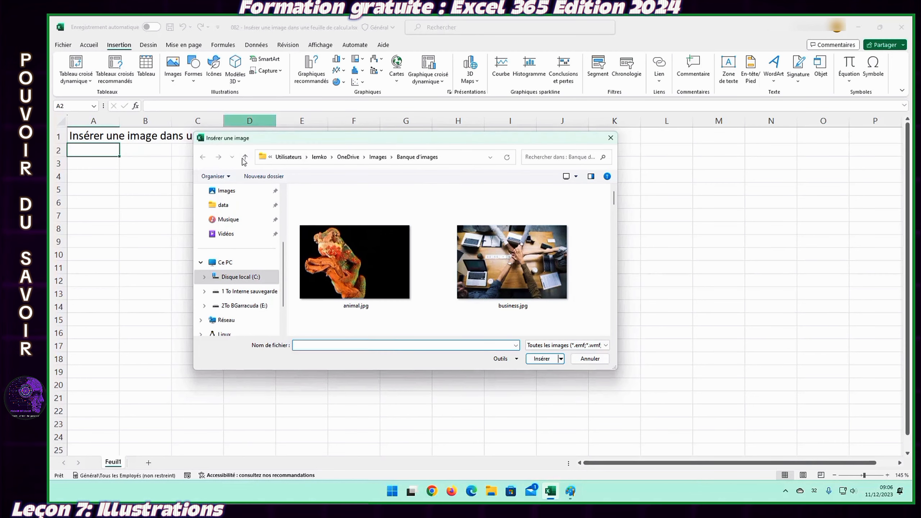
click(544, 279)
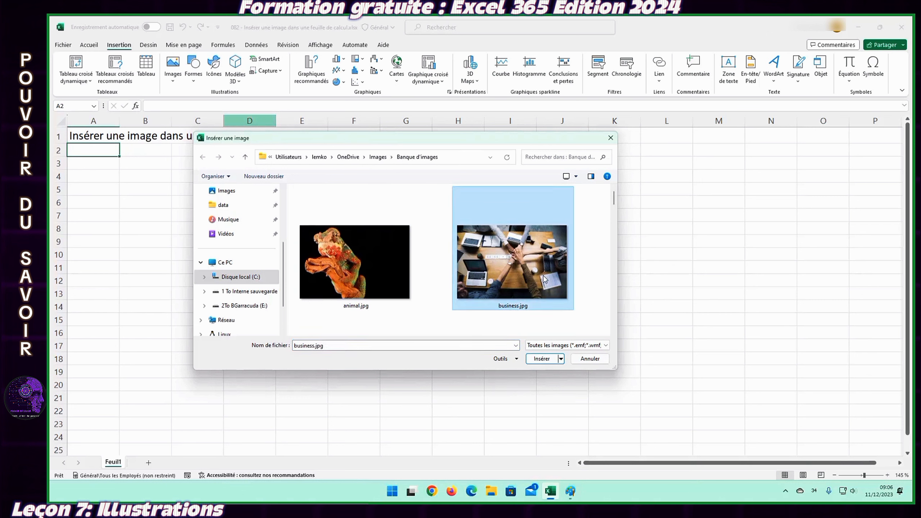
click(551, 359)
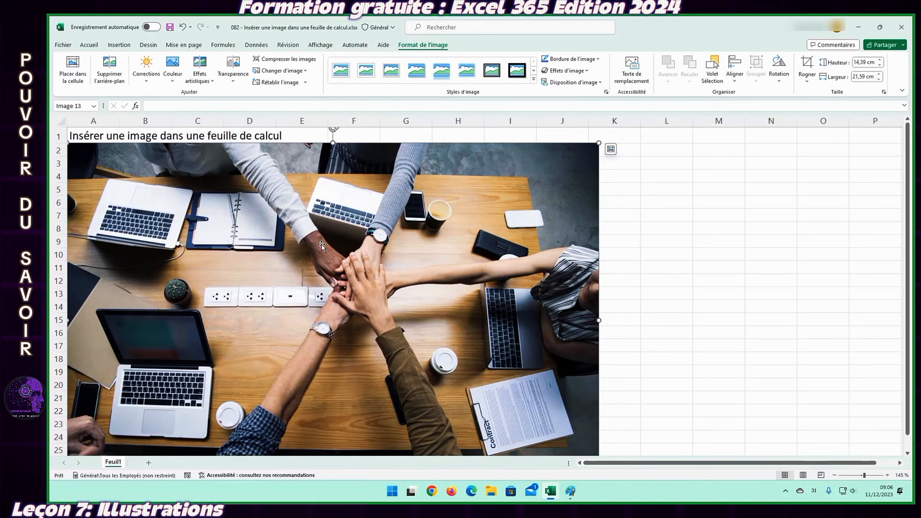
key(Delete)
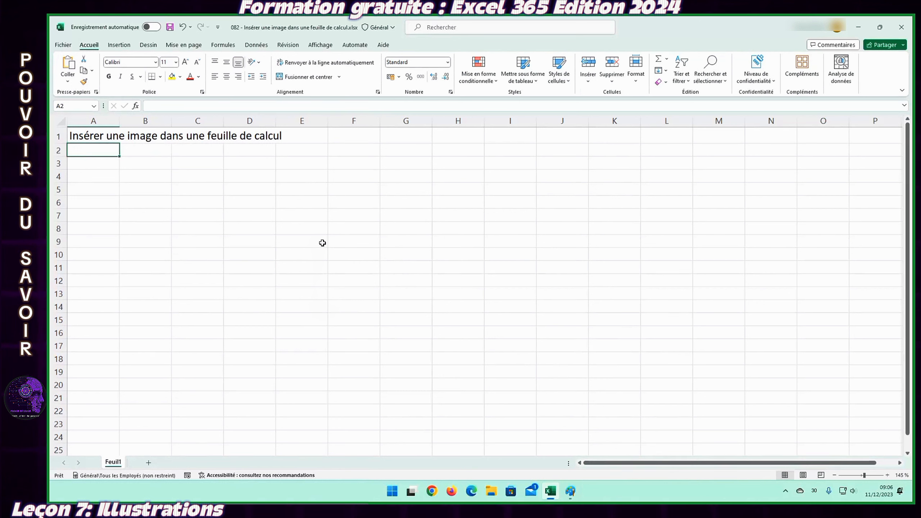
Insert two stock library images over the cells at A2: the pink confetti and the soldier beside the tomb
click(119, 45)
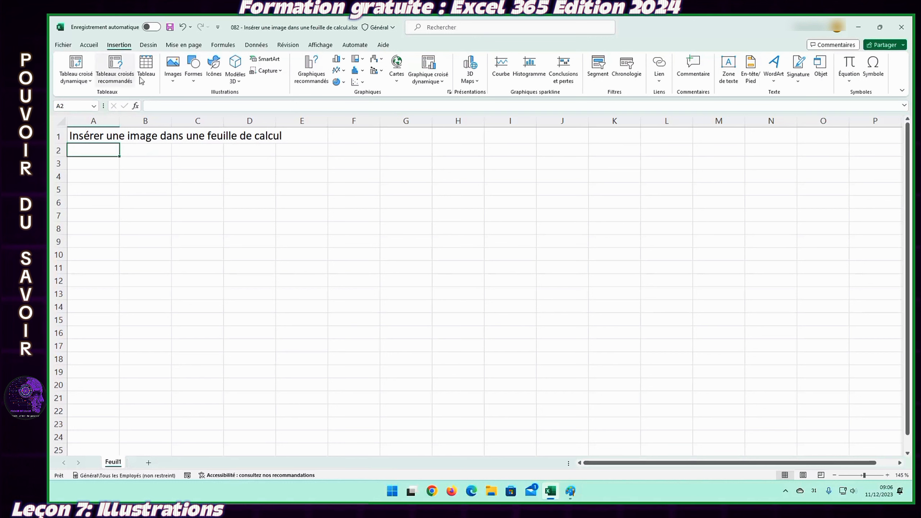
click(173, 81)
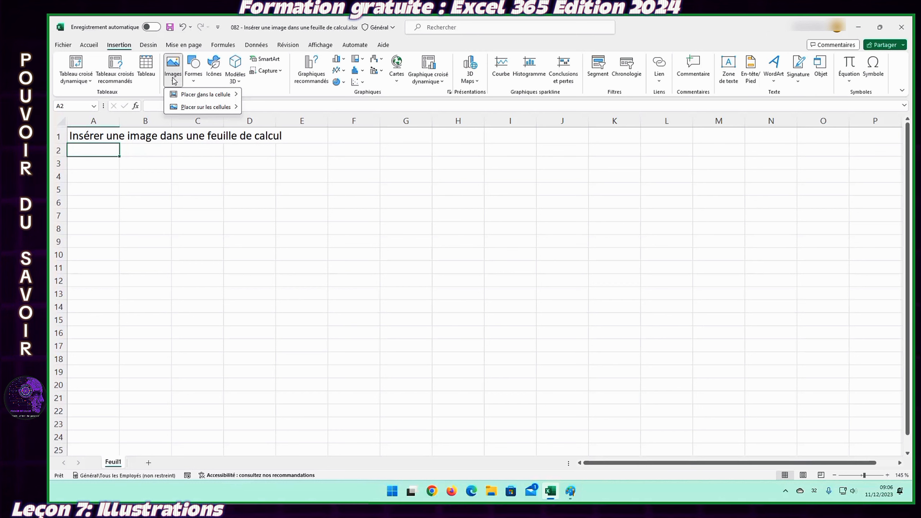
mouse_move(174, 96)
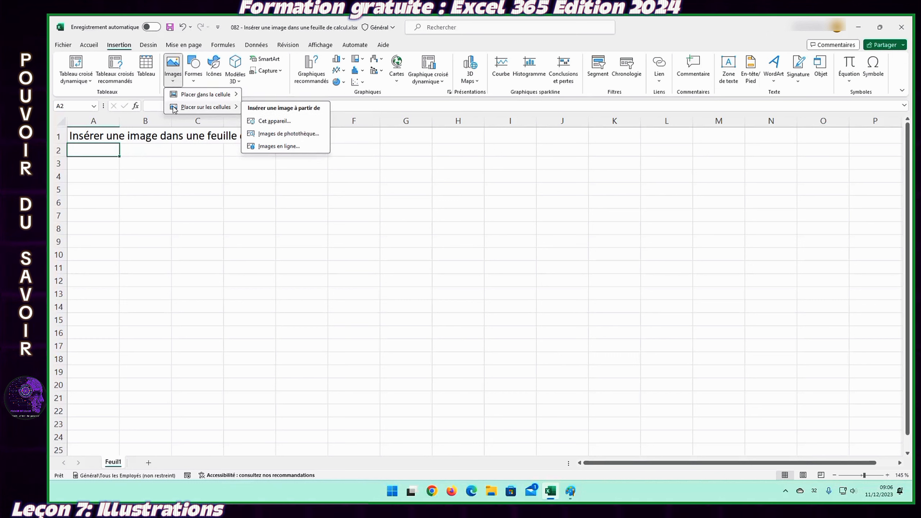
click(269, 134)
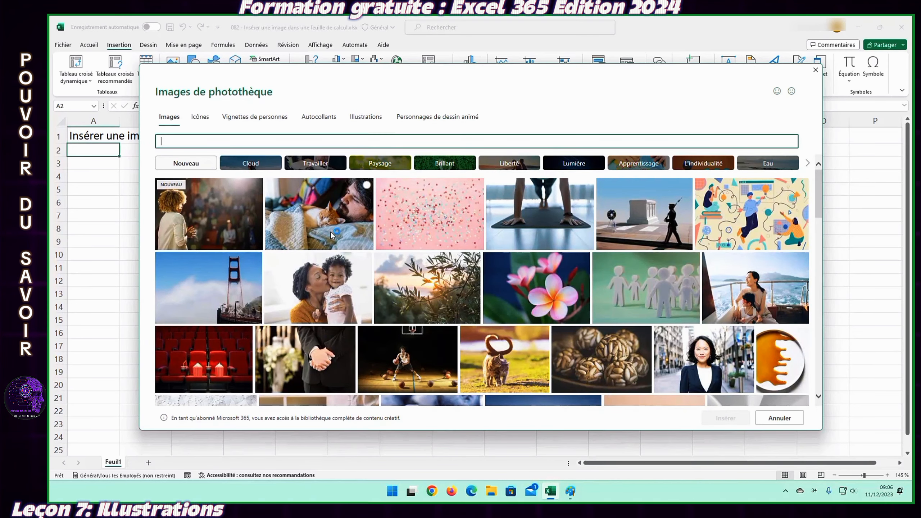
click(450, 227)
click(654, 219)
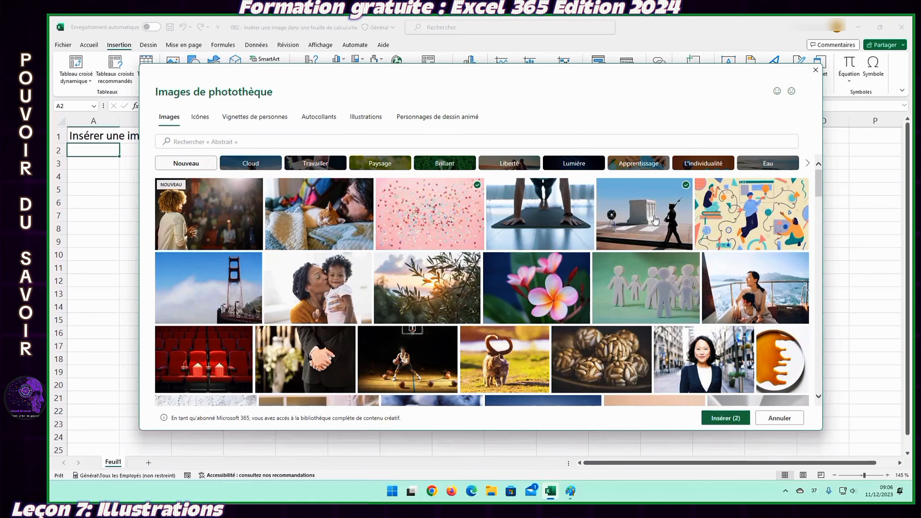
click(718, 422)
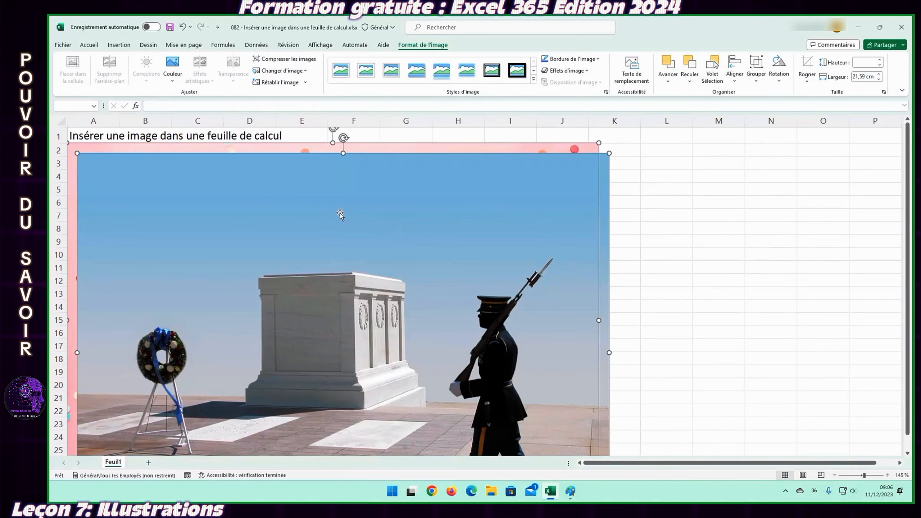
Move the two stock pictures away from the title, separate the soldier picture from the confetti, and delete both pictures
drag(340, 215, 472, 199)
click(150, 254)
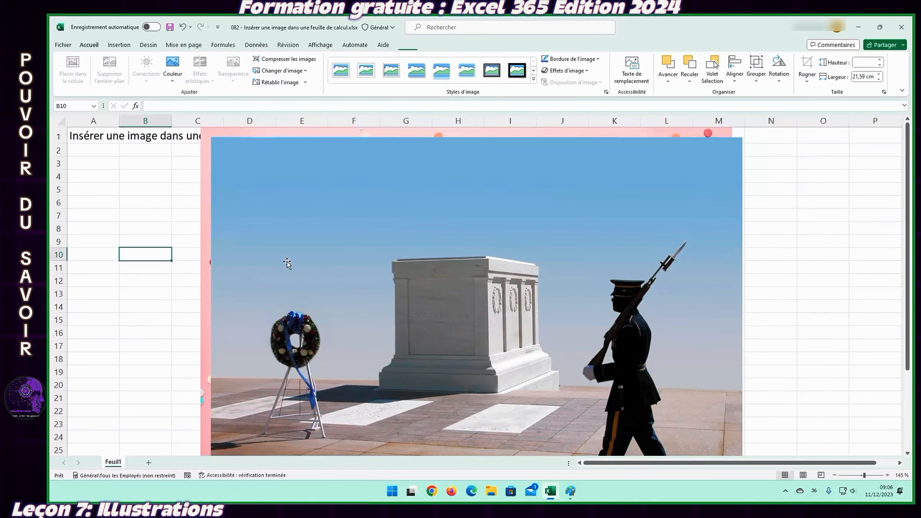
click(286, 264)
drag(287, 264, 454, 295)
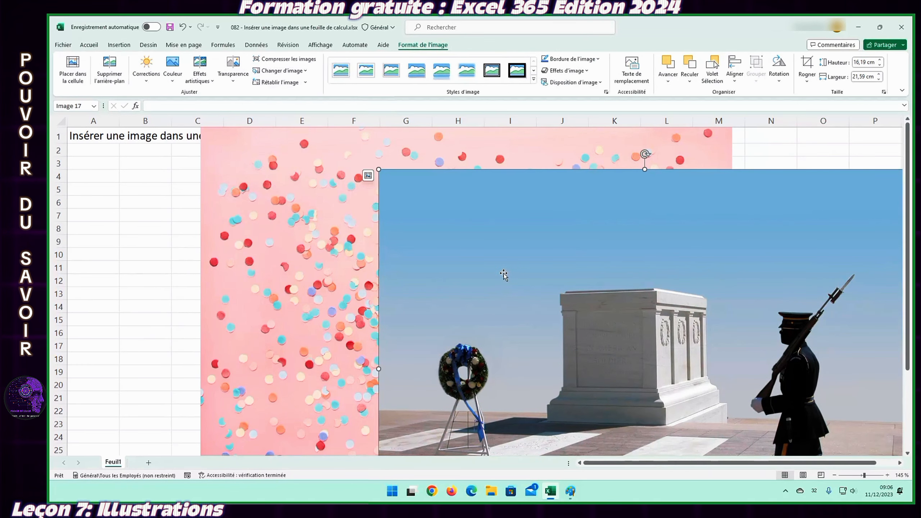
key(Delete)
click(331, 231)
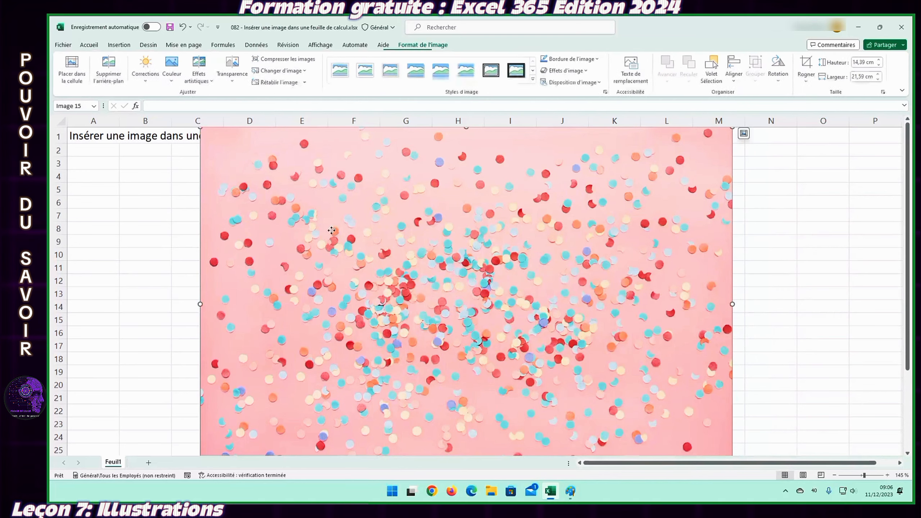
key(Delete)
click(91, 165)
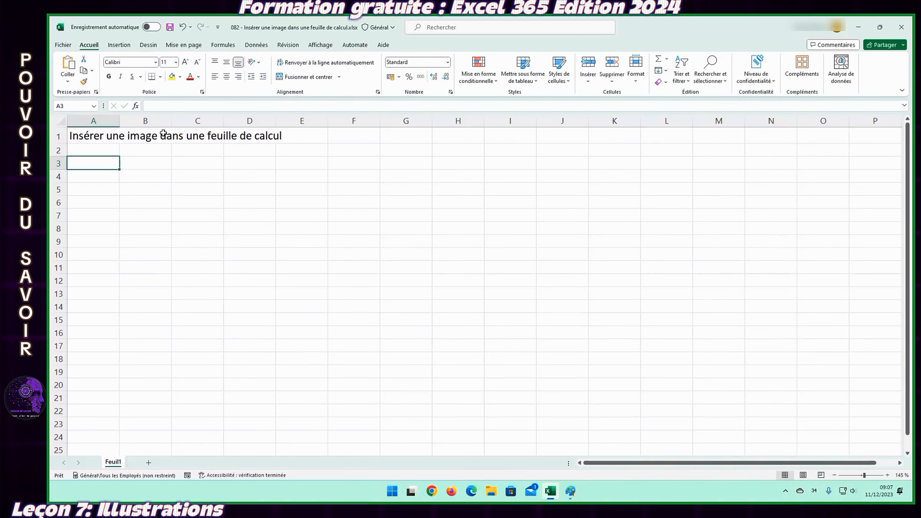
Open the stock image library for placement over cells and browse the Papier, Modèle and Créativité image categories
click(119, 44)
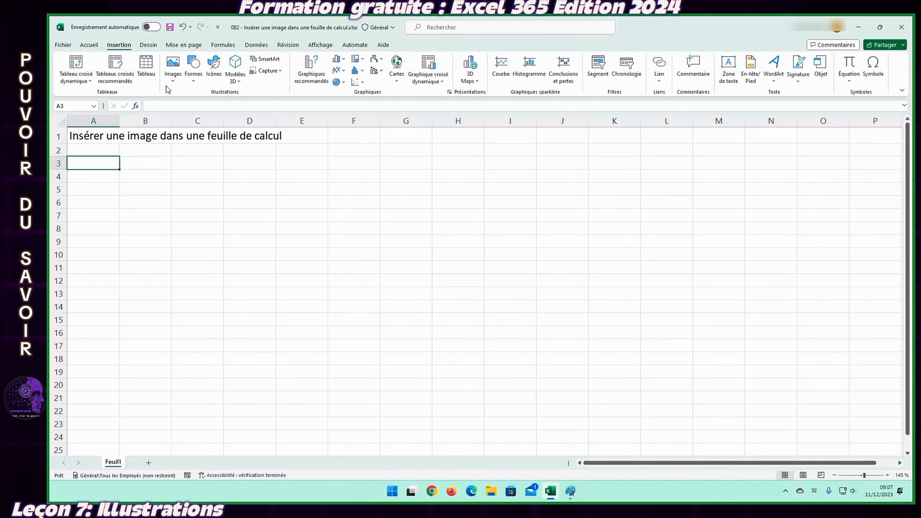
click(173, 71)
mouse_move(215, 107)
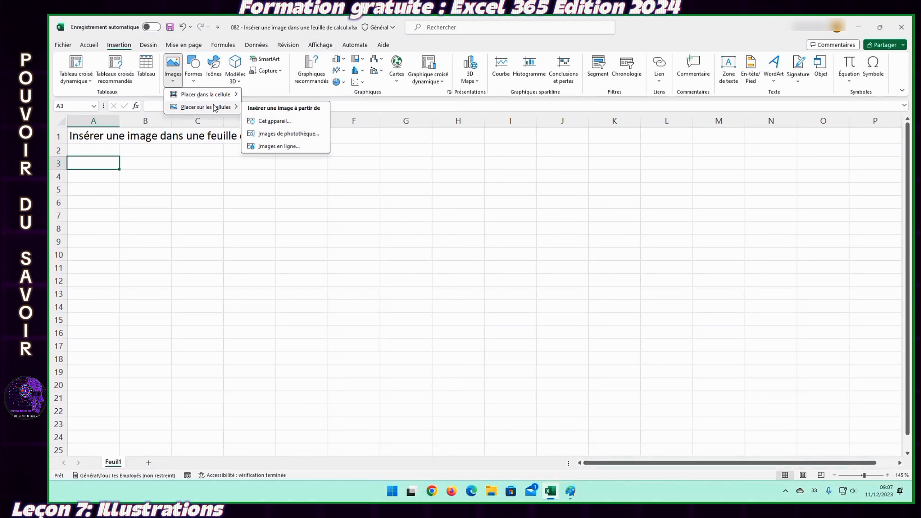
click(259, 135)
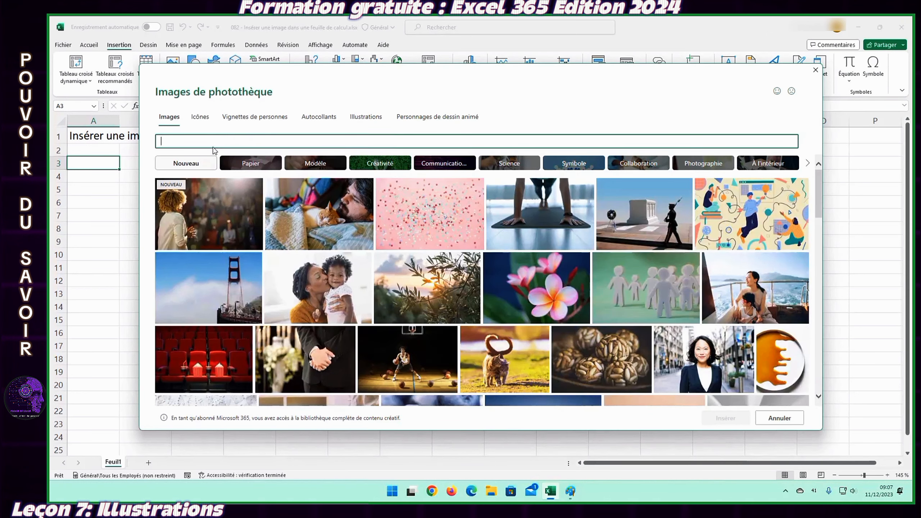
click(256, 166)
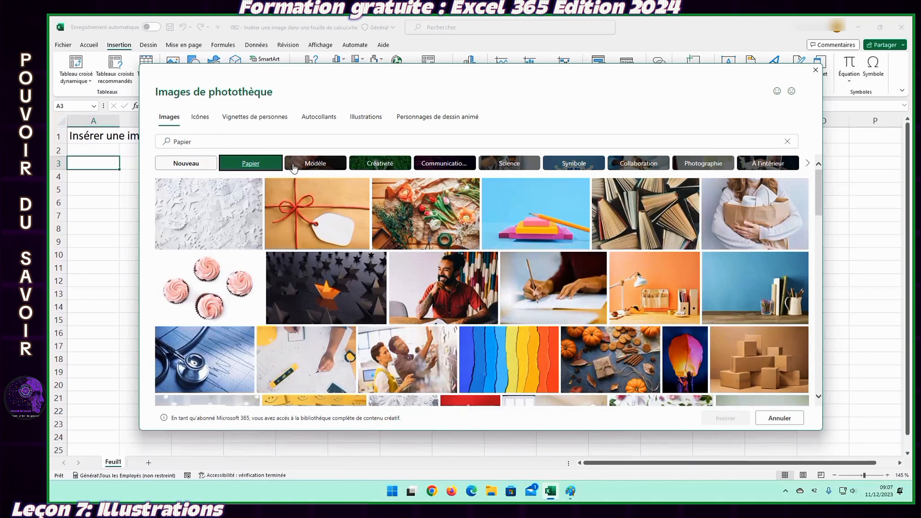
click(307, 165)
click(373, 167)
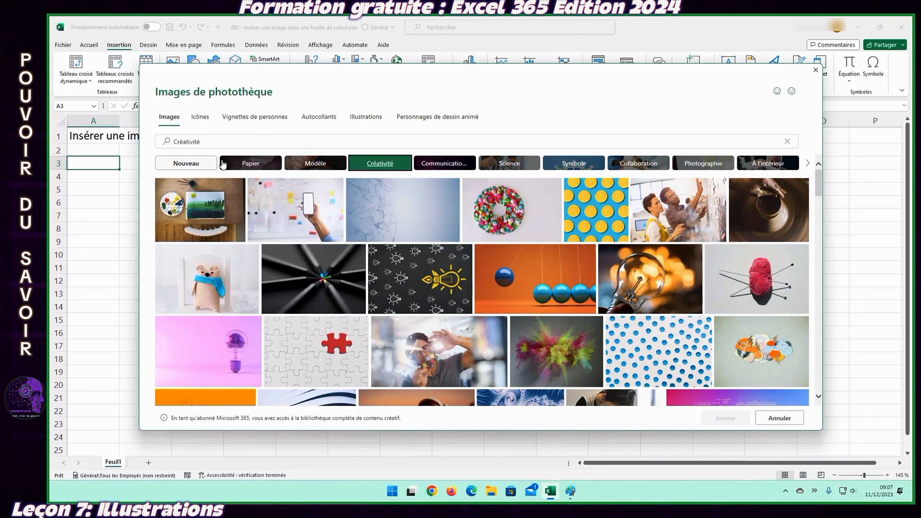
Browse the Créativité content among the icons, people cutouts, stickers, illustrations and cartoon characters
click(202, 119)
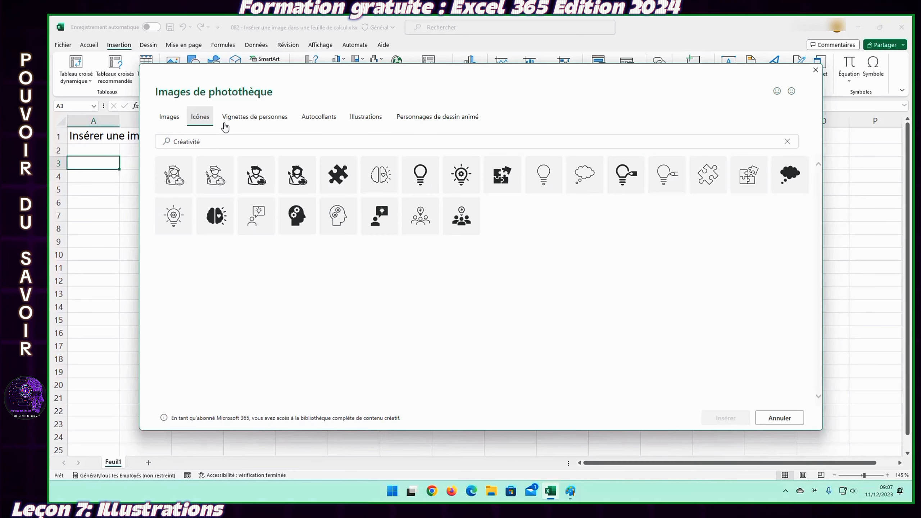
click(252, 120)
click(306, 122)
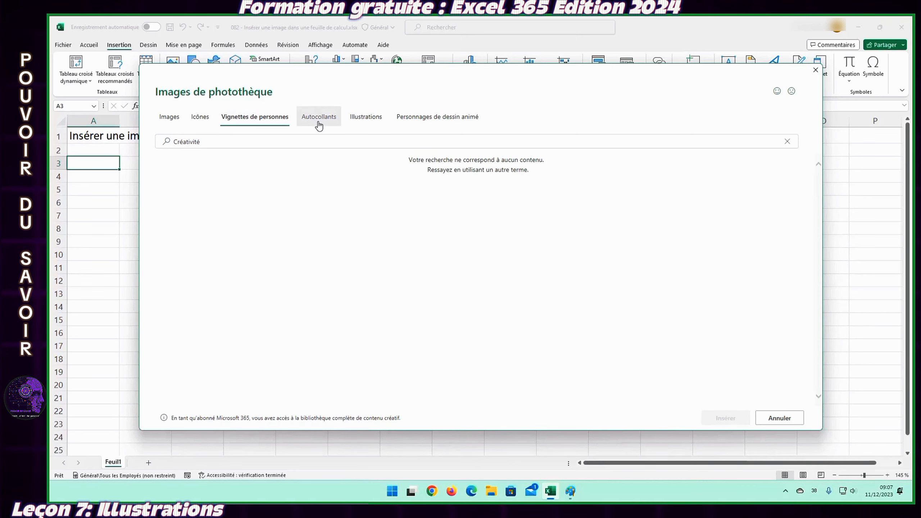
click(366, 124)
click(428, 121)
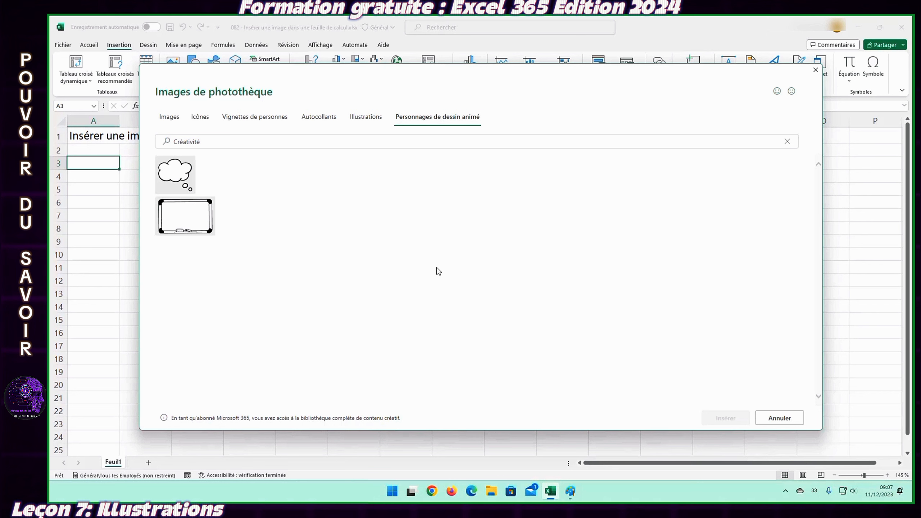
Clear the Créativité search to view all the cartoon characters, and close the stock library without inserting anything
click(214, 144)
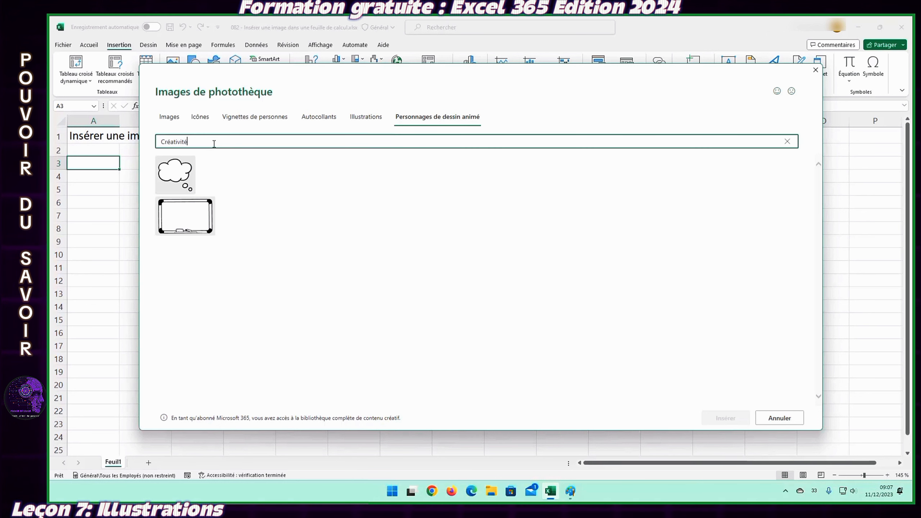
key(BackSpace)
key(BackSpace)
key(BackSpace)
key(BackSpace)
key(BackSpace)
key(BackSpace)
key(BackSpace)
key(BackSpace)
key(BackSpace)
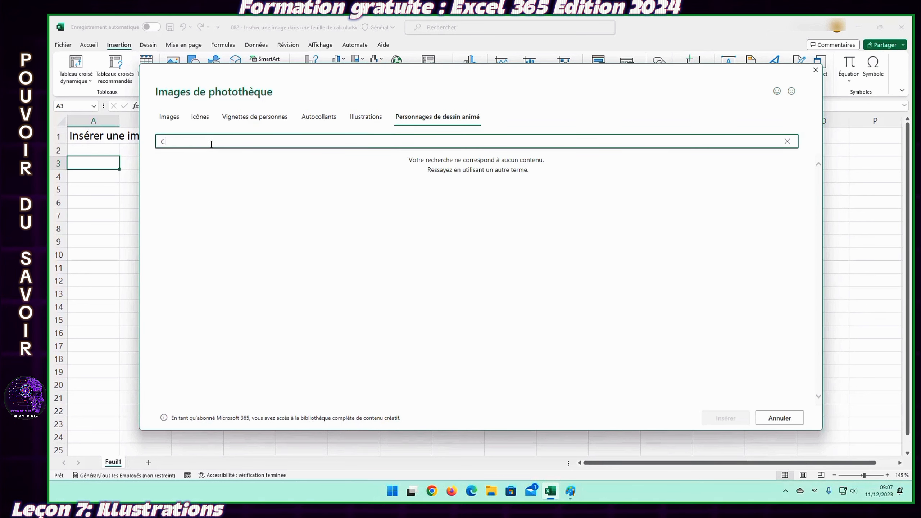
key(BackSpace)
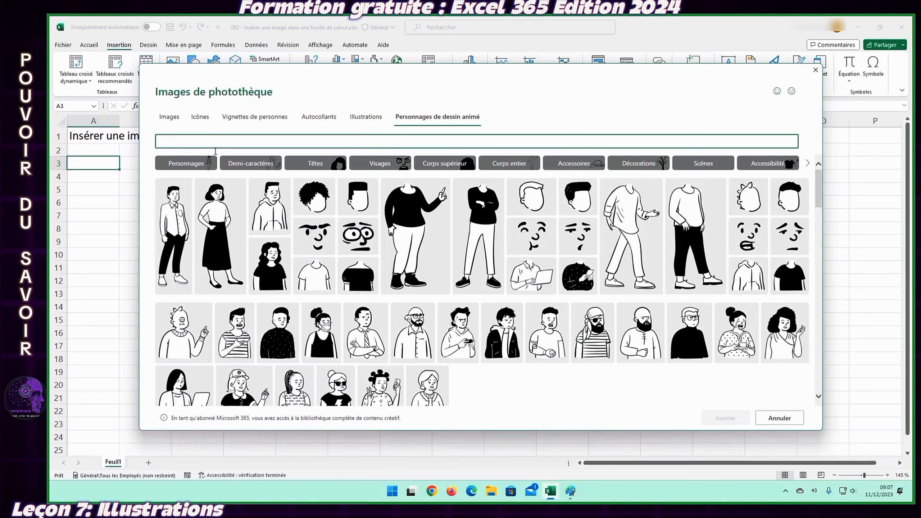
click(818, 71)
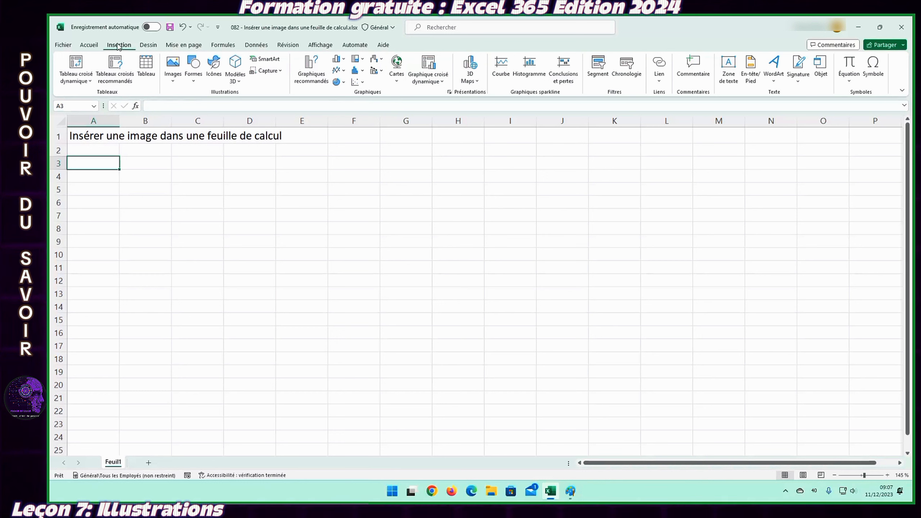
Open the online image search for placement over cells and show the pictures in the Automne category
click(173, 82)
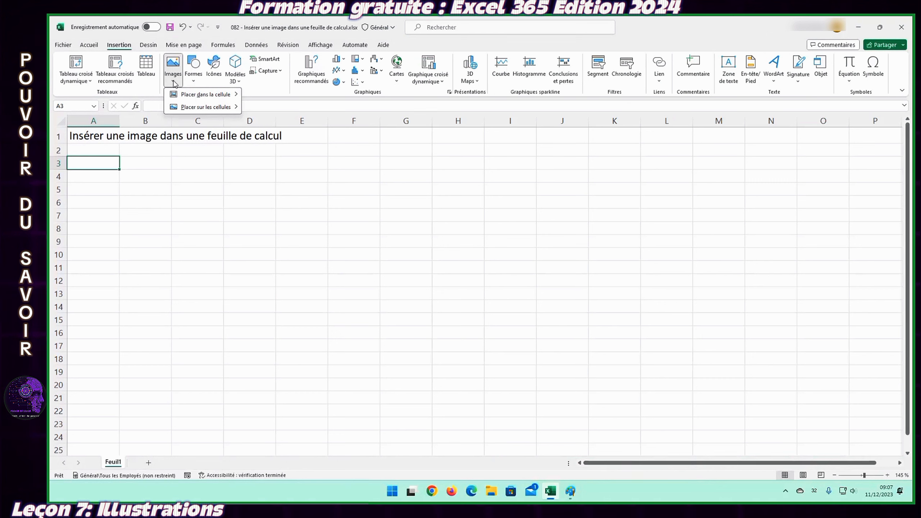
mouse_move(180, 95)
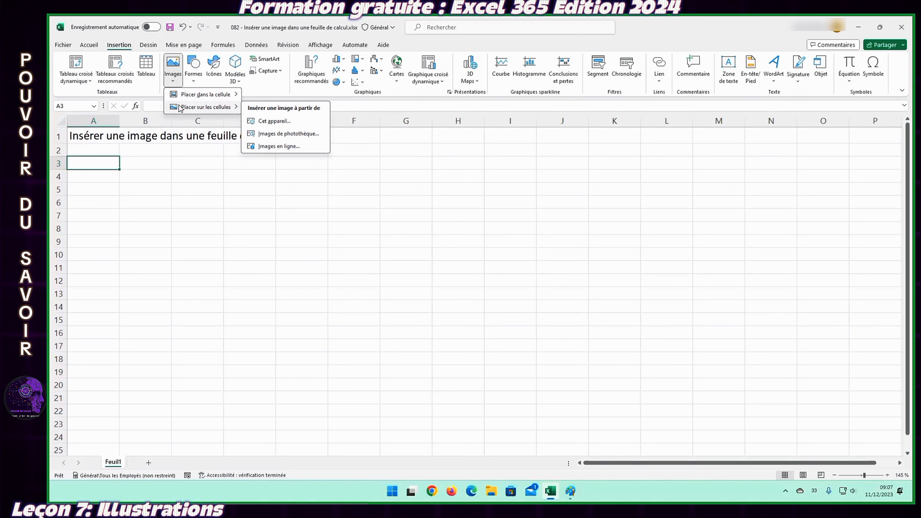
click(279, 149)
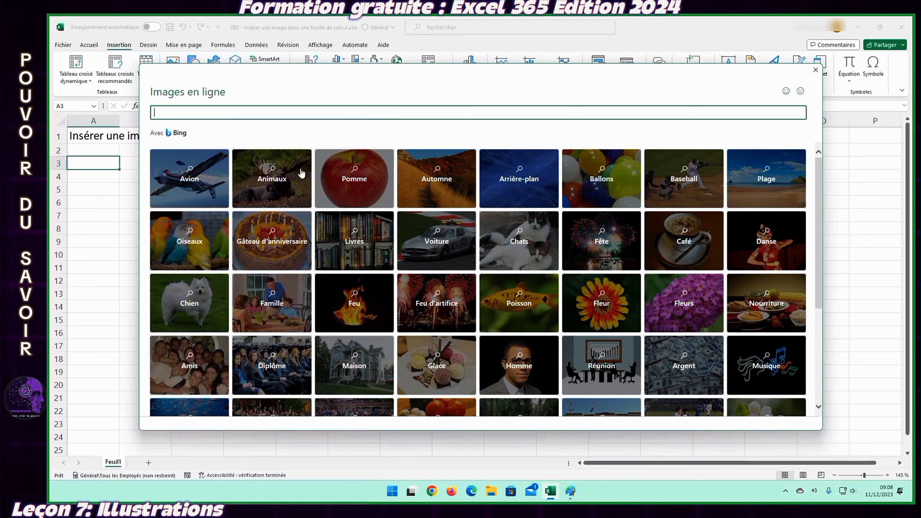
click(410, 178)
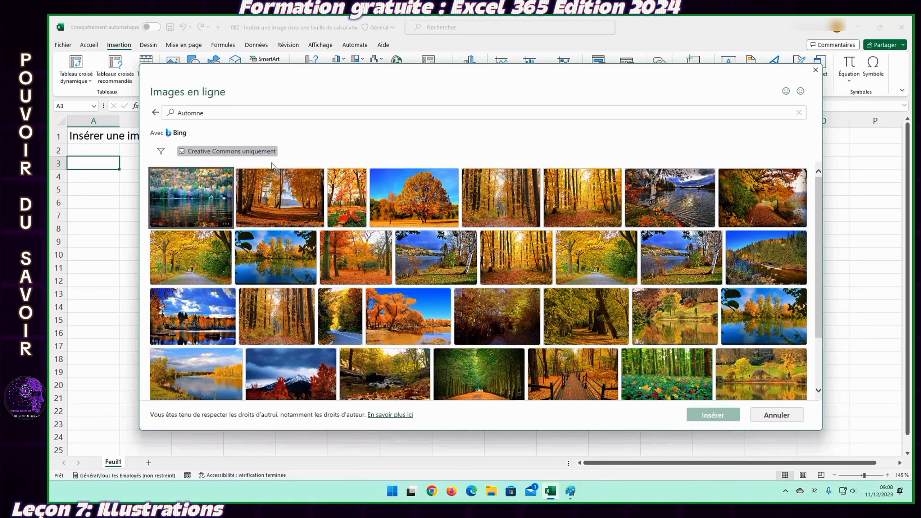
Filter the Automne pictures by size Moyenne, type Photo, layout Paysage and colour En couleurs
click(162, 152)
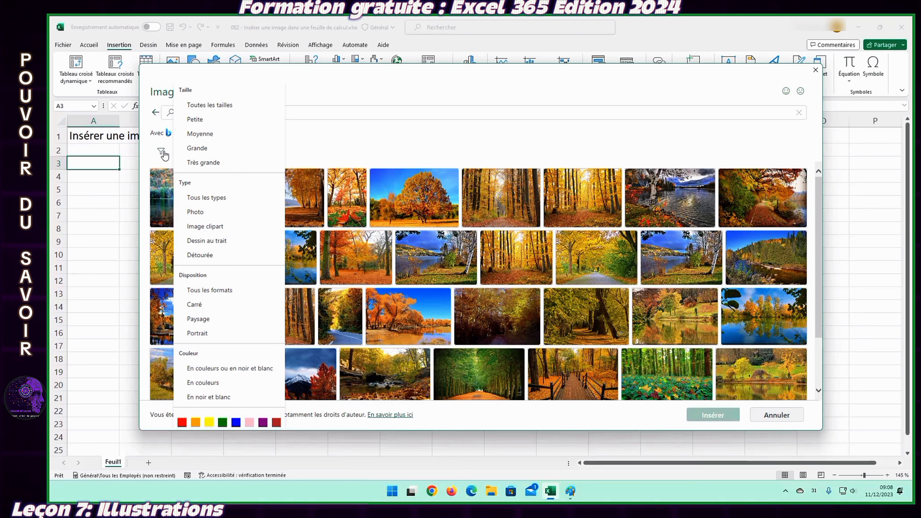
click(195, 134)
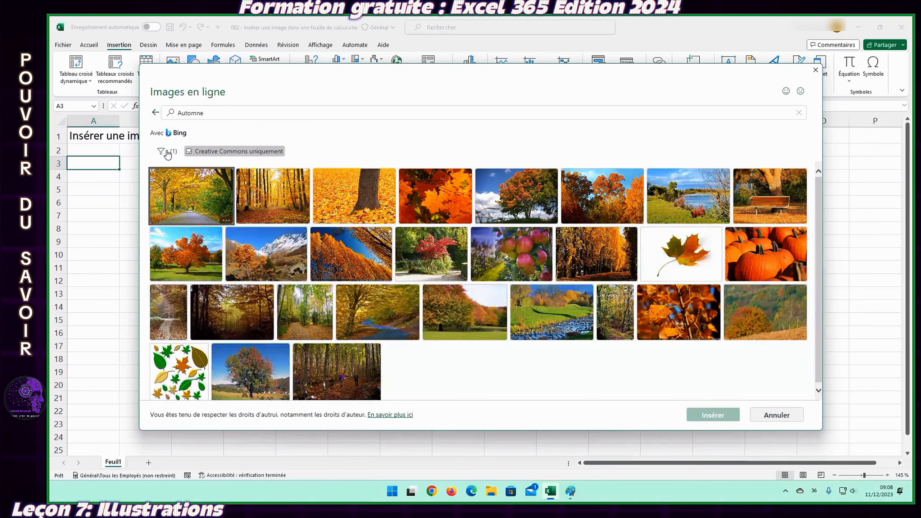
click(162, 151)
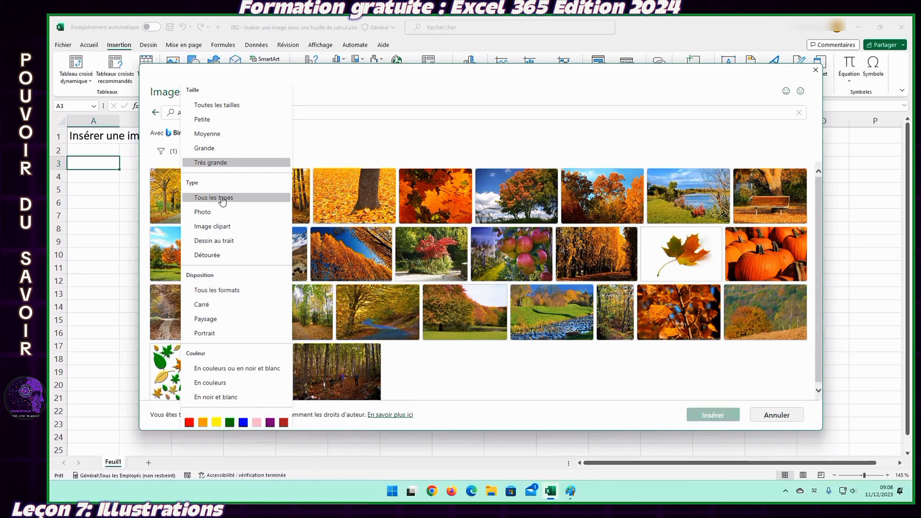
click(217, 213)
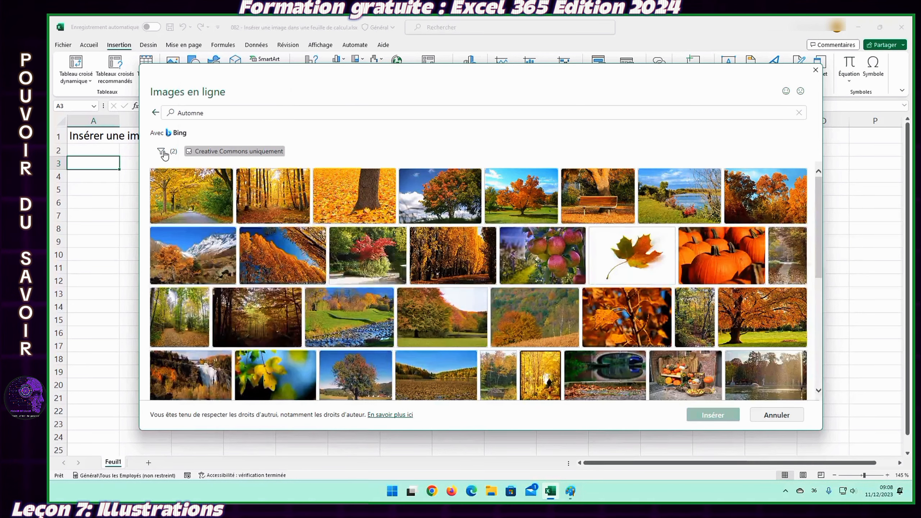
click(161, 151)
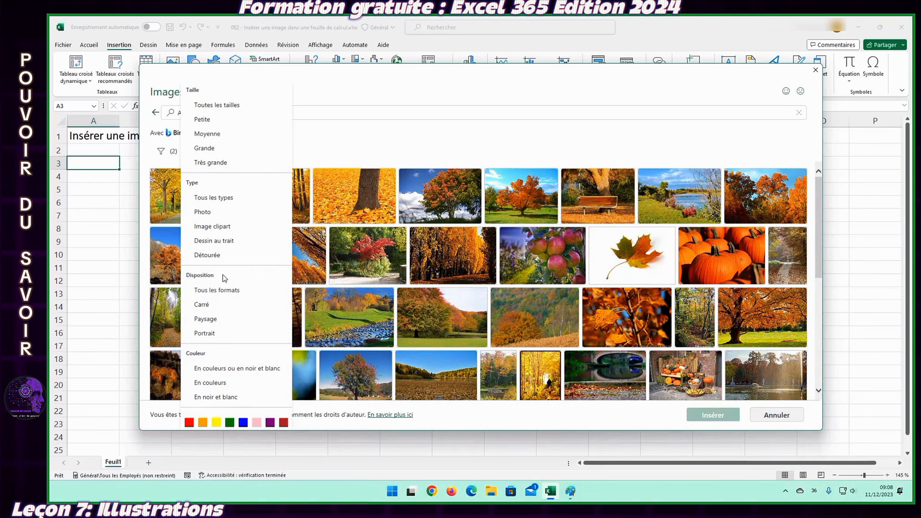
click(214, 319)
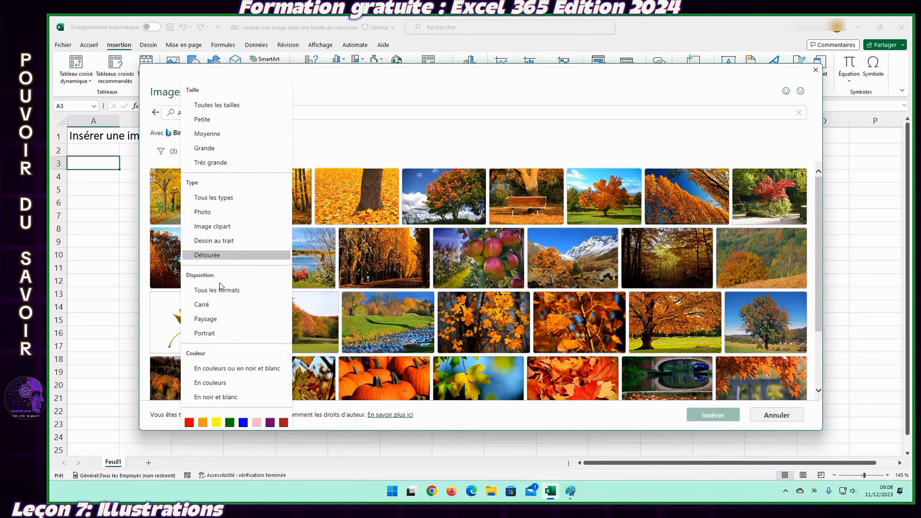
click(213, 385)
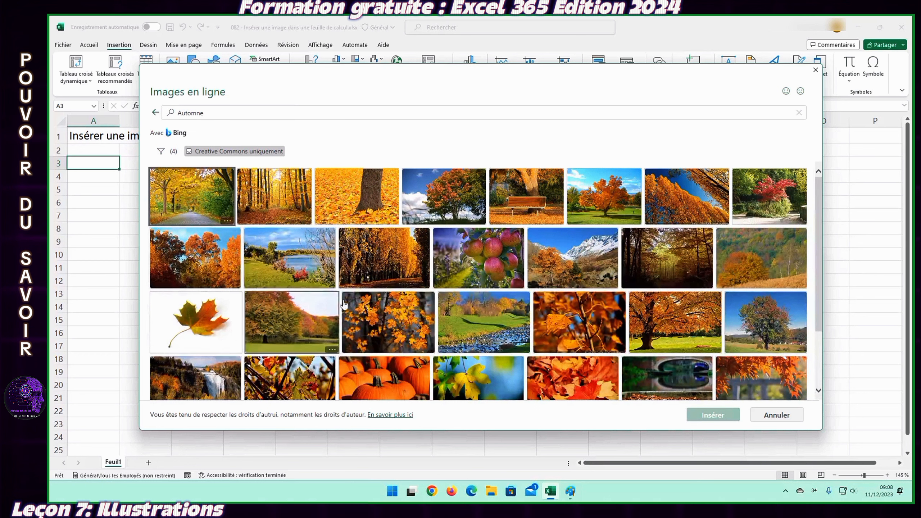
Insert the first two filtered autumn pictures, the tree-lined road and the golden forest, into the worksheet
click(212, 191)
click(279, 196)
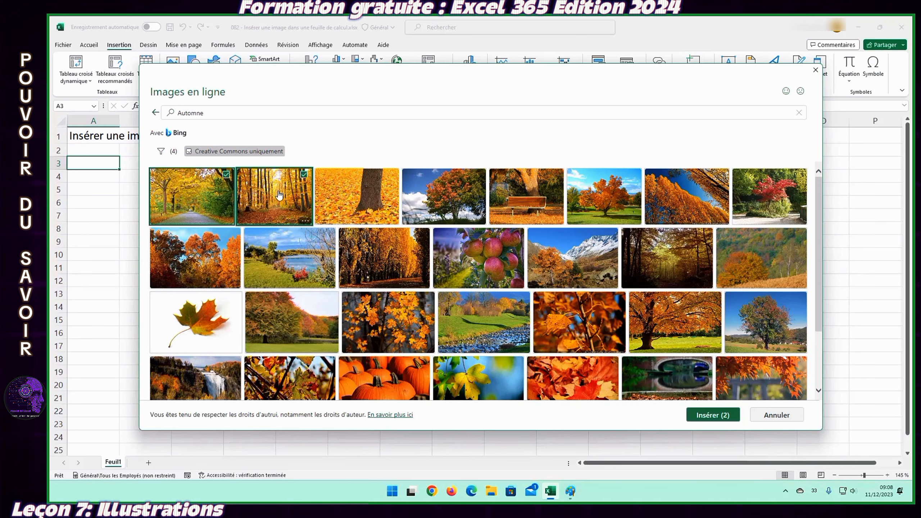
click(707, 420)
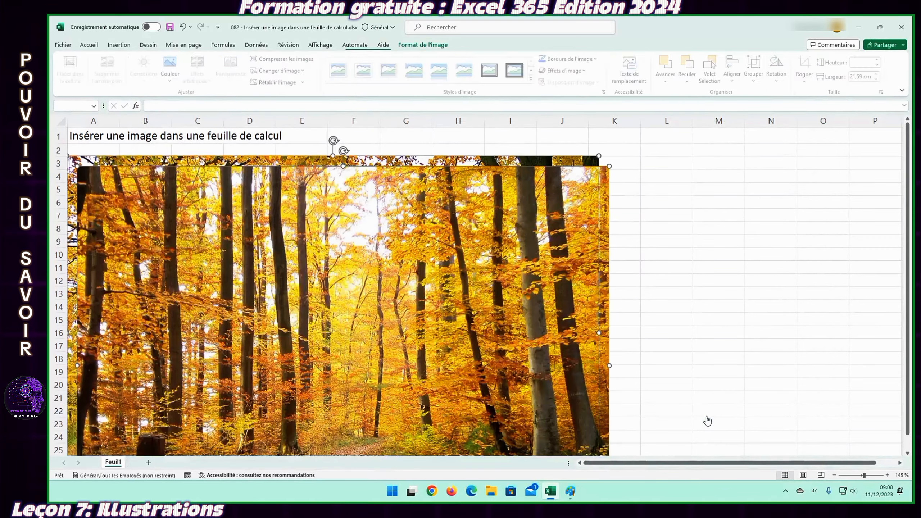
Move the forest picture off the road picture and delete both autumn pictures from the sheet
click(719, 332)
drag(256, 258, 479, 268)
key(Delete)
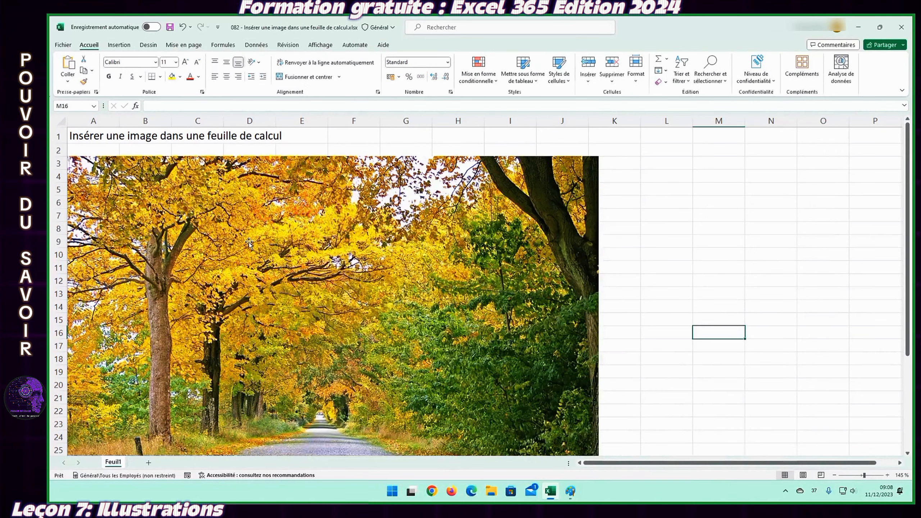
click(230, 218)
key(Delete)
Search the online images for "ordinateur portable", for placement over the cells
click(119, 45)
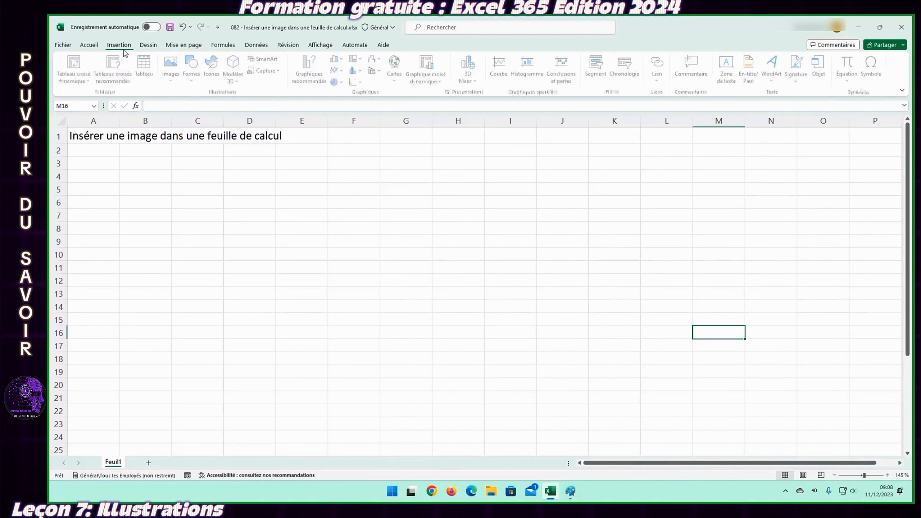
click(174, 83)
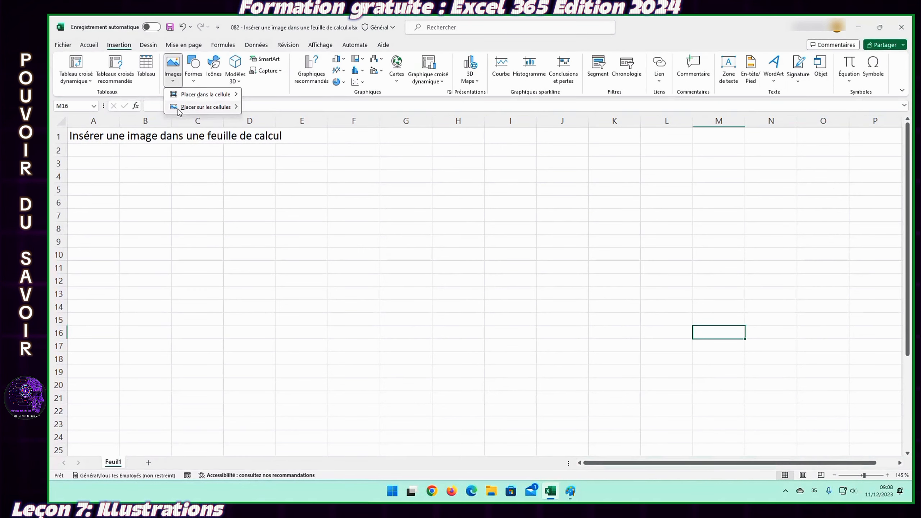
mouse_move(182, 107)
click(270, 146)
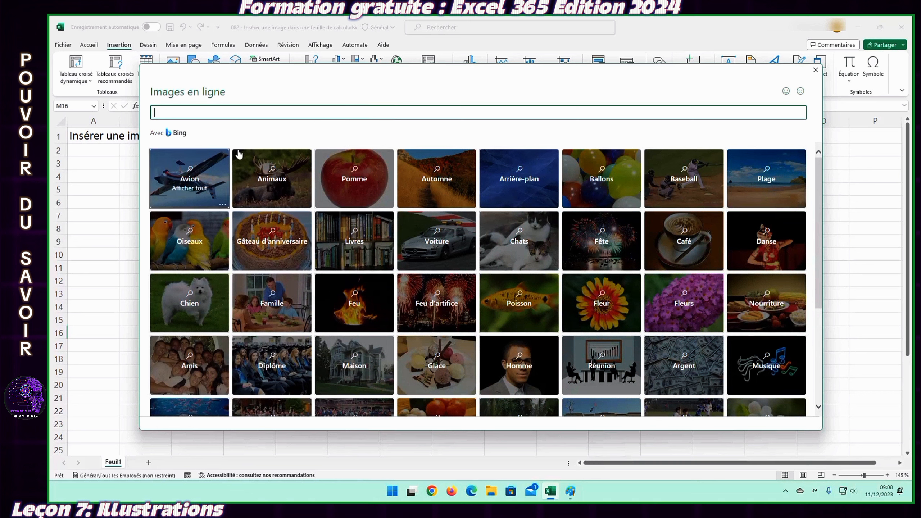
text(ordin)
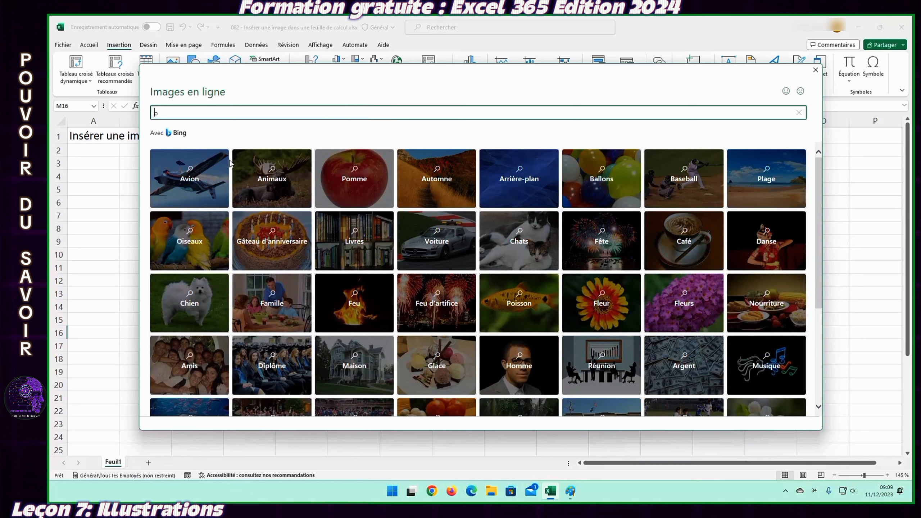
text(ateur portable)
key(Return)
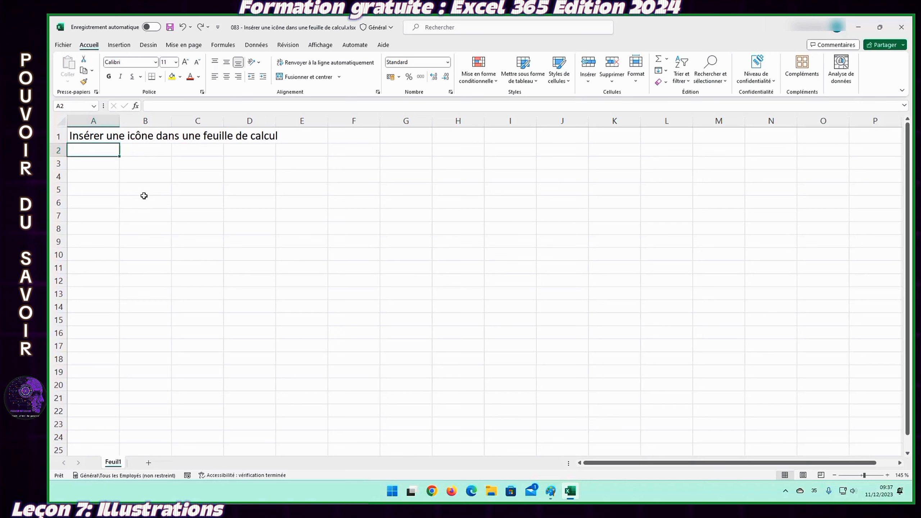
Insert the solid and outlined cross-shaped anger icons and the outlined yarn ball icon from the stock icon library
click(130, 48)
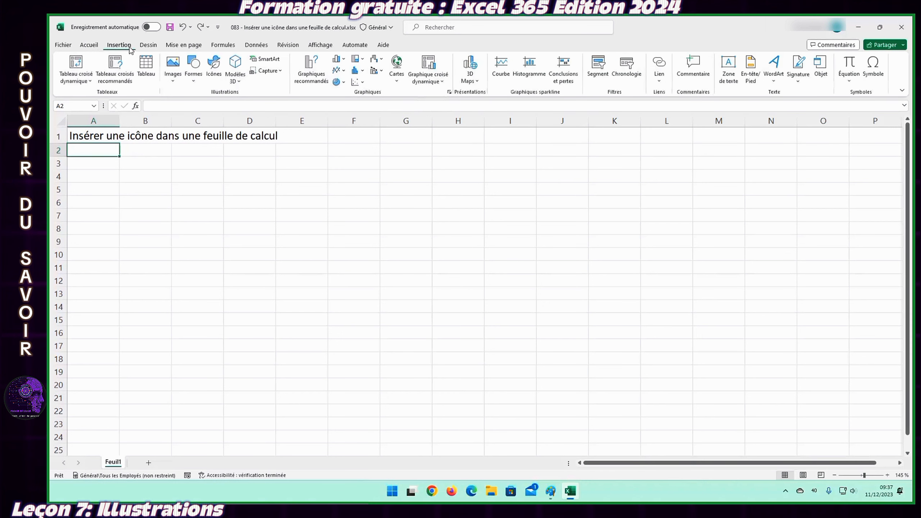
click(213, 78)
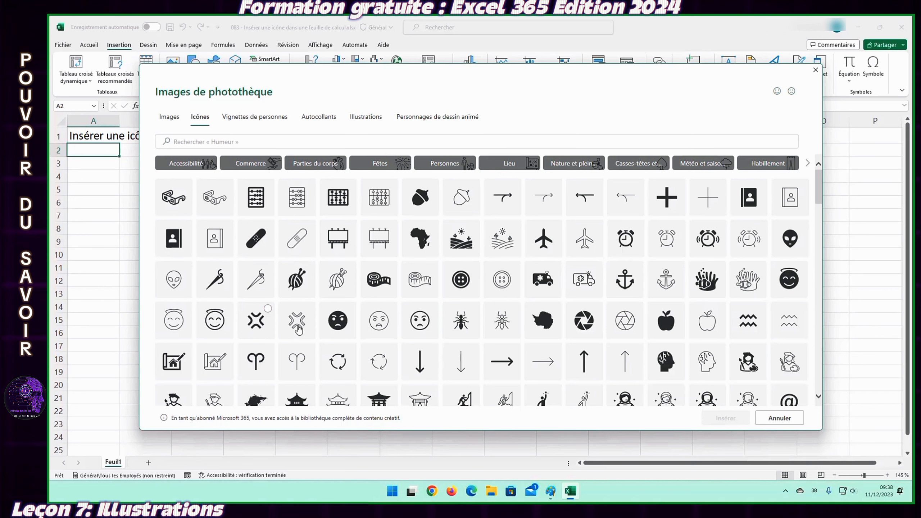
click(299, 326)
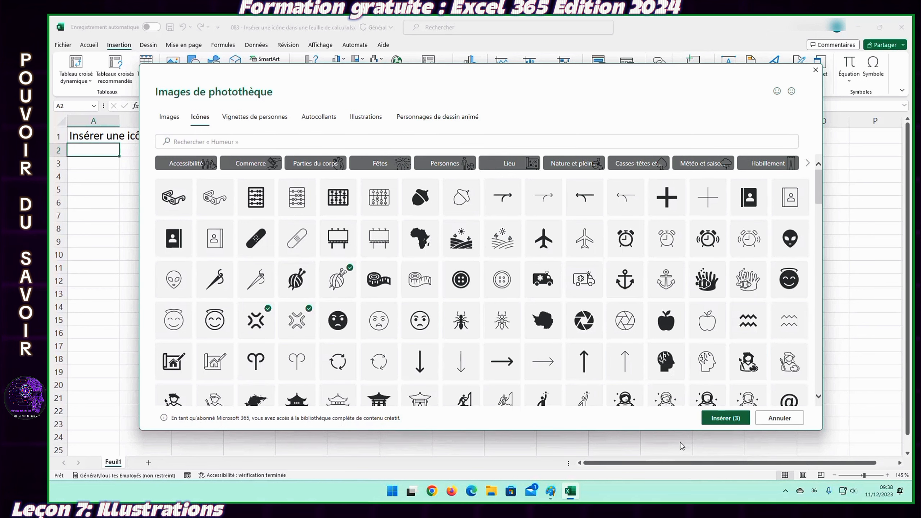
click(718, 420)
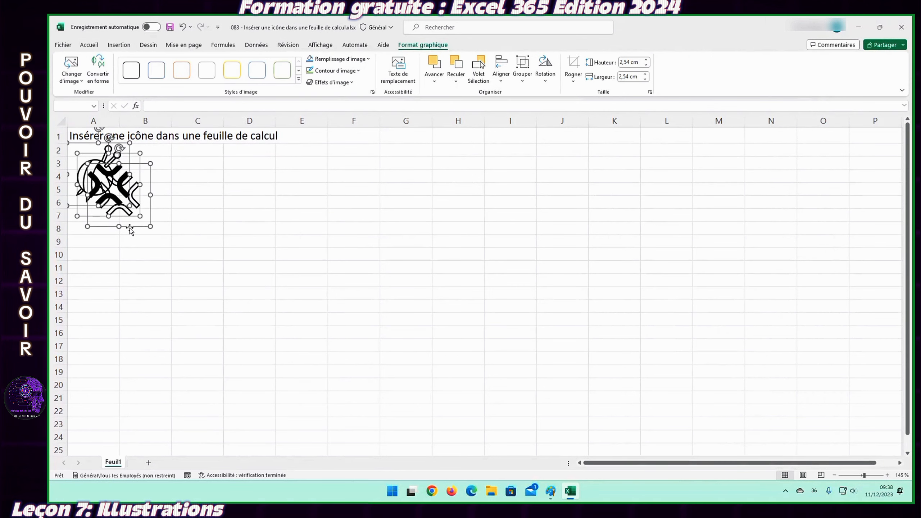
Move the three icons clear of the title and separate the two cross-shaped icons from the yarn ball
drag(130, 227, 214, 246)
click(287, 263)
click(228, 237)
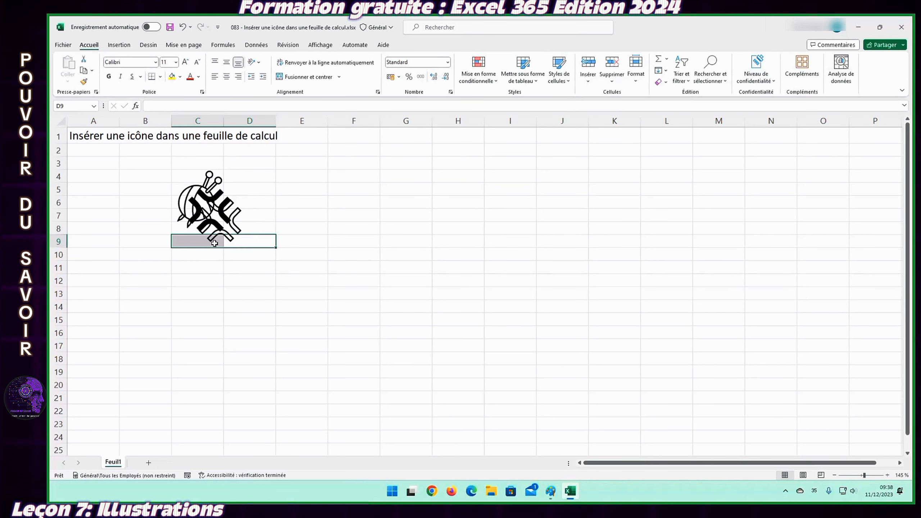
click(228, 206)
drag(228, 207, 356, 202)
click(217, 214)
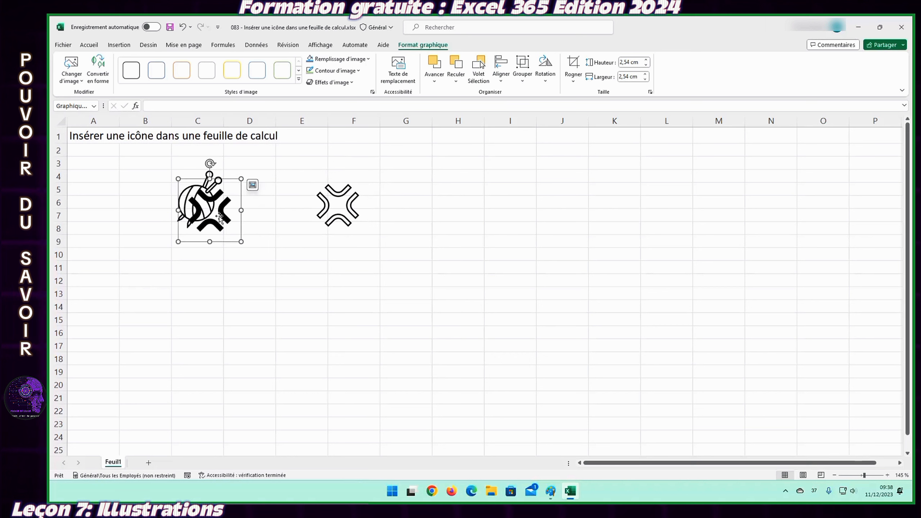
drag(232, 218, 313, 315)
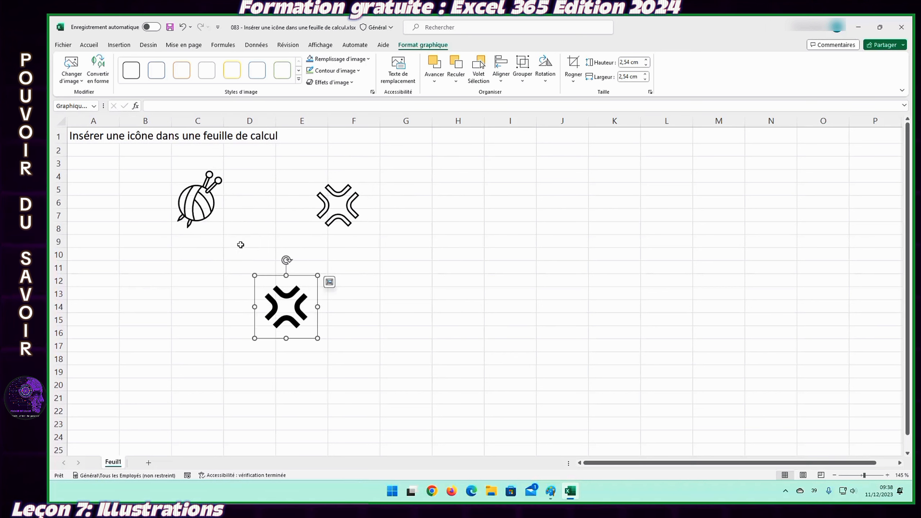
Shrink the yarn ball icon to about 1,92 cm square and rotate it about 45° clockwise
click(228, 199)
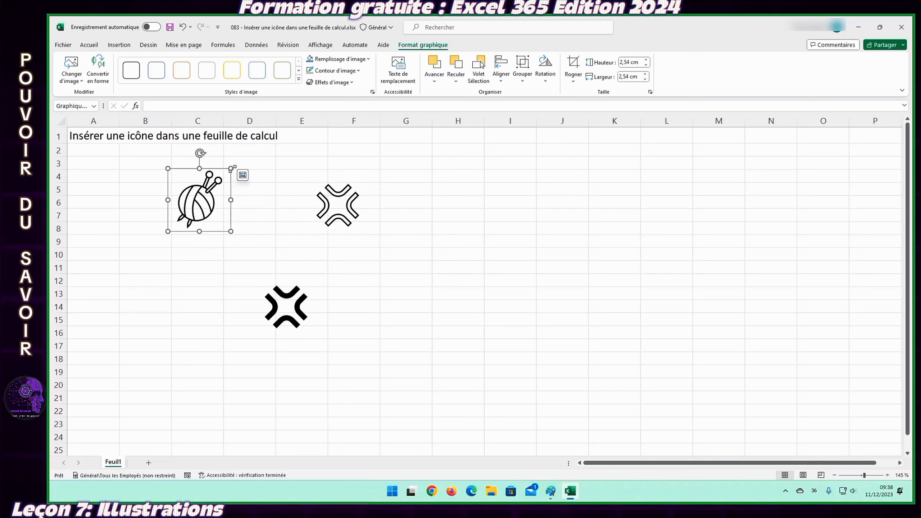
mouse_move(232, 168)
mouse_down()
mouse_move(216, 183)
mouse_move(212, 174)
mouse_move(220, 179)
mouse_up()
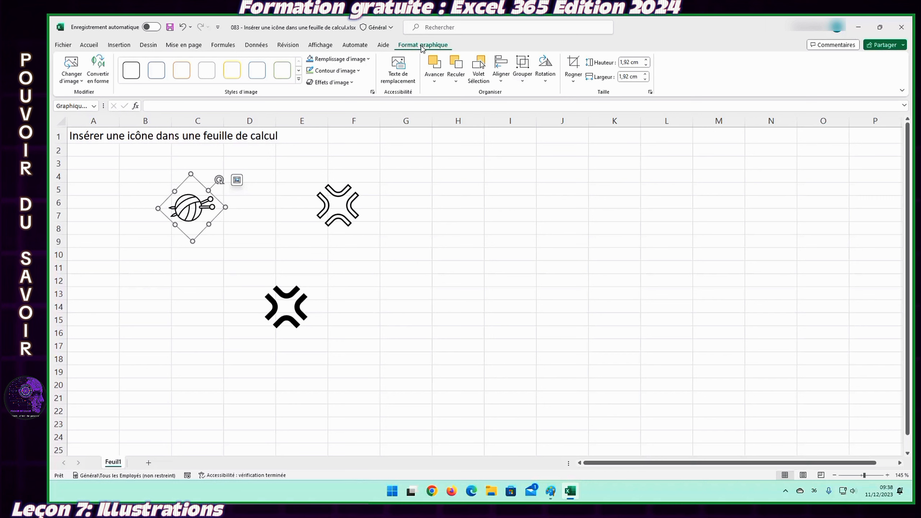
Give the yarn ball icon an orange theme outline and a blue theme fill
click(334, 71)
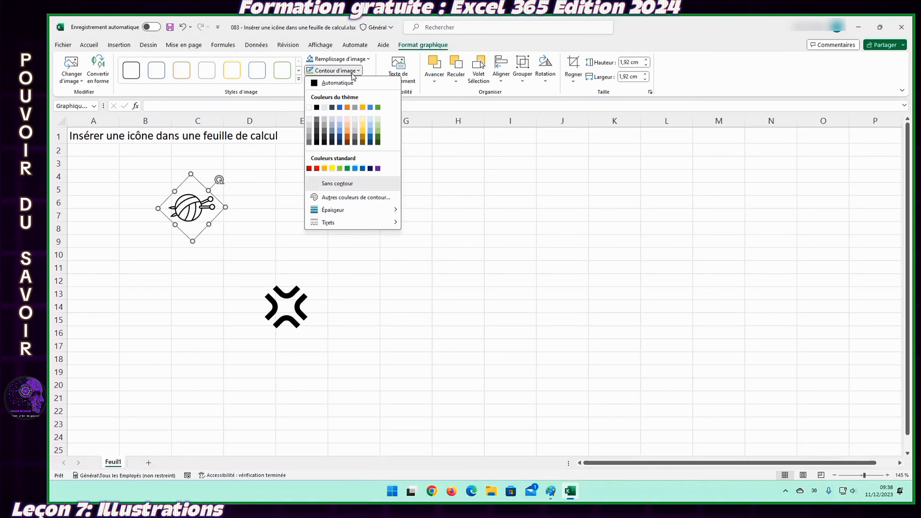
click(348, 108)
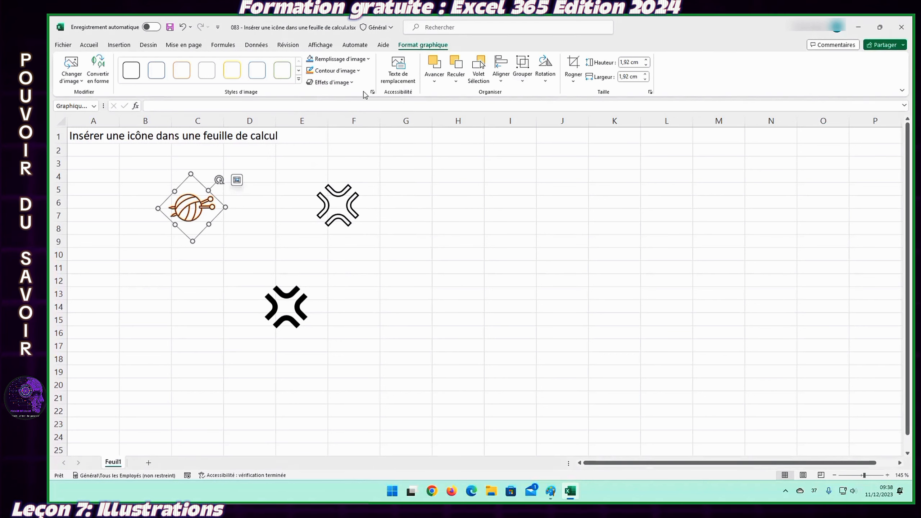
click(365, 60)
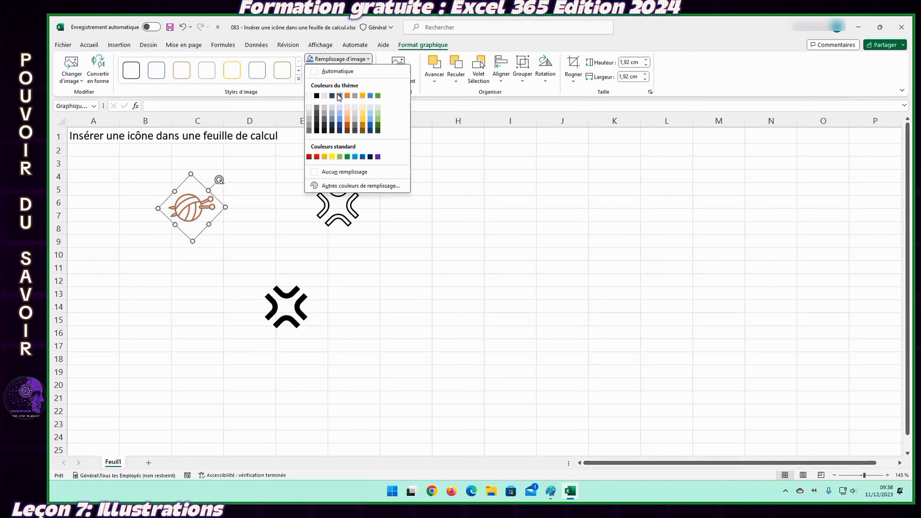
key(Escape)
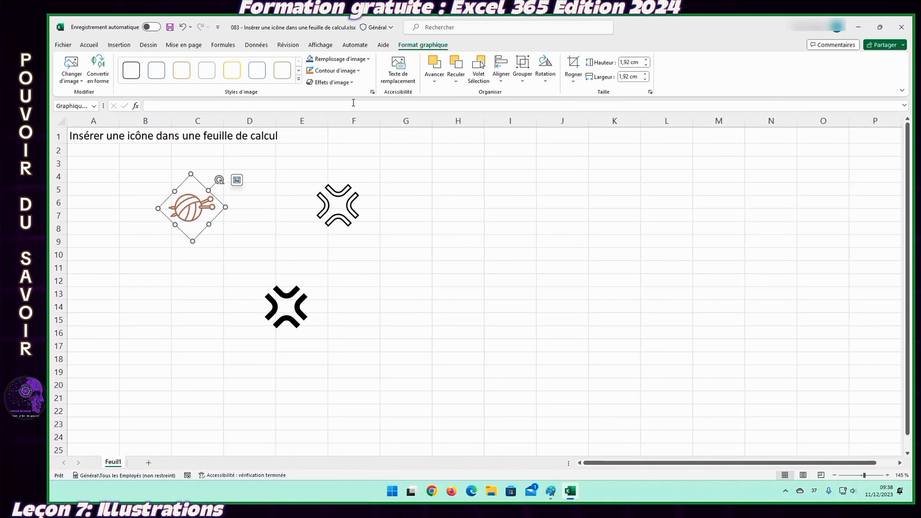
Apply the middle shadow preset from the first row of the Externe group to the yarn ball icon
click(344, 83)
mouse_move(344, 116)
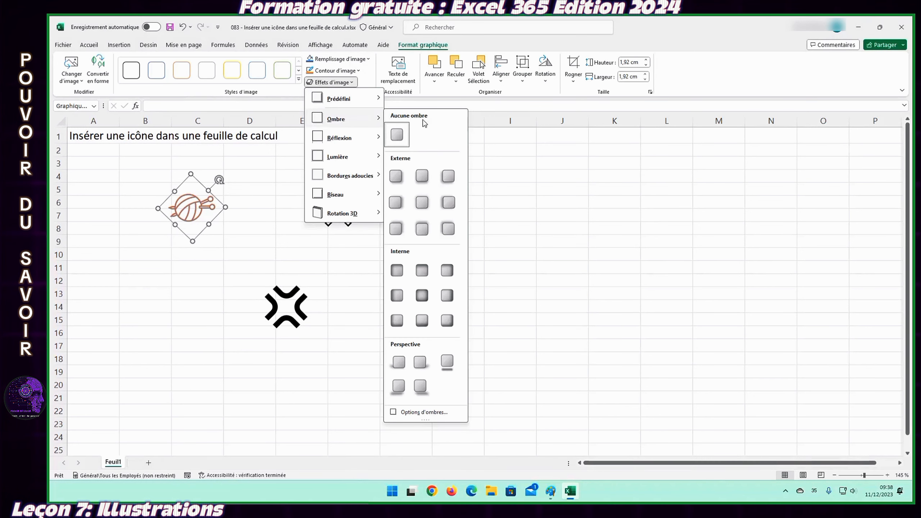
click(423, 178)
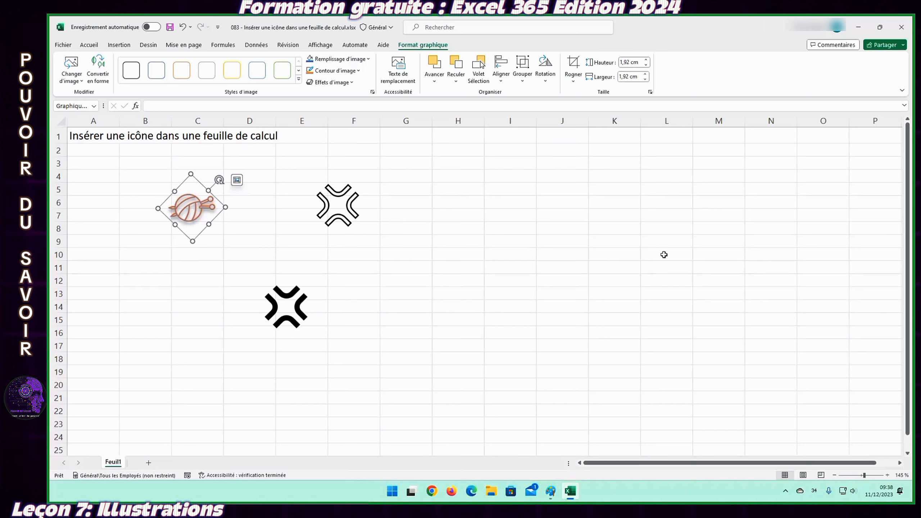
Set the yarn ball icon's height to 3 cm
click(639, 64)
text(3)
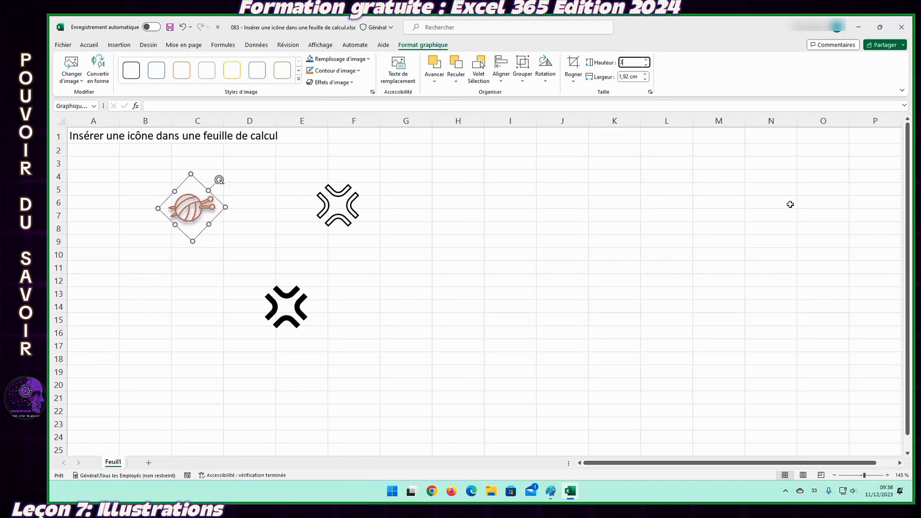
key(Tab)
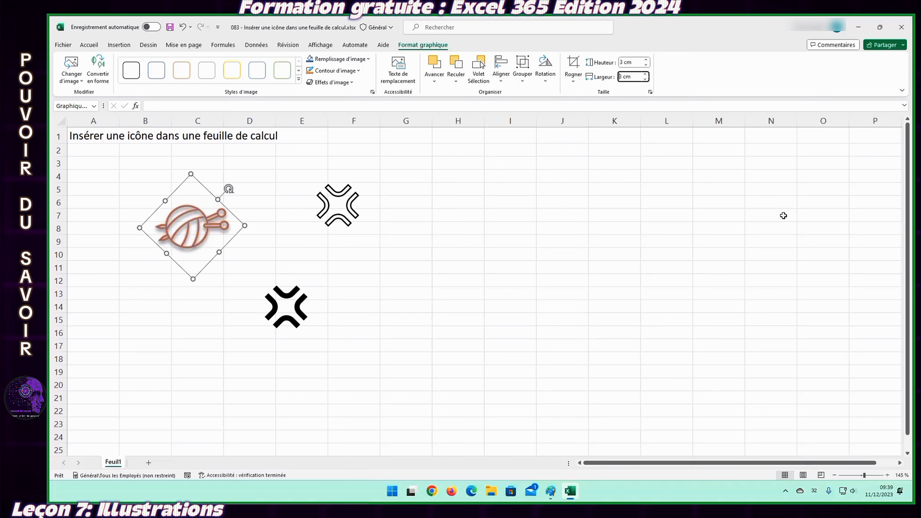
Convert the solid black cross-shaped icon into separate shapes and deselect it
click(294, 312)
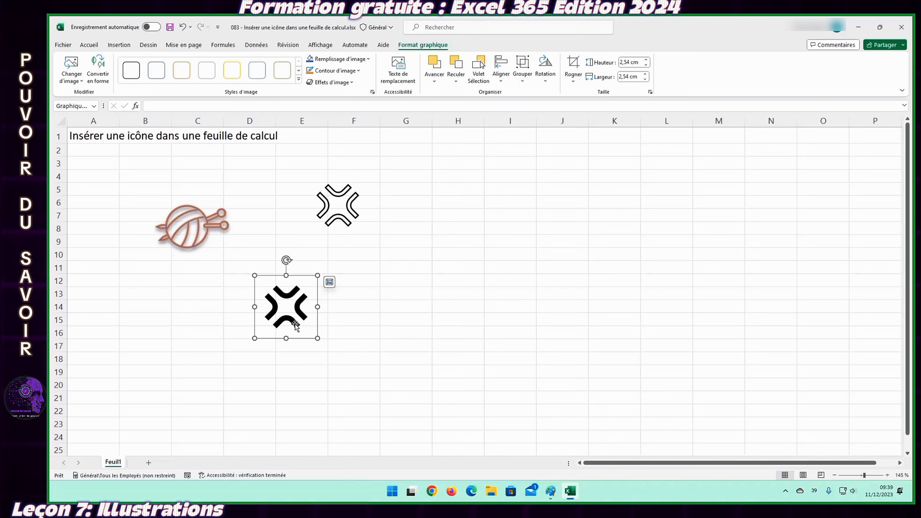
right_click(296, 307)
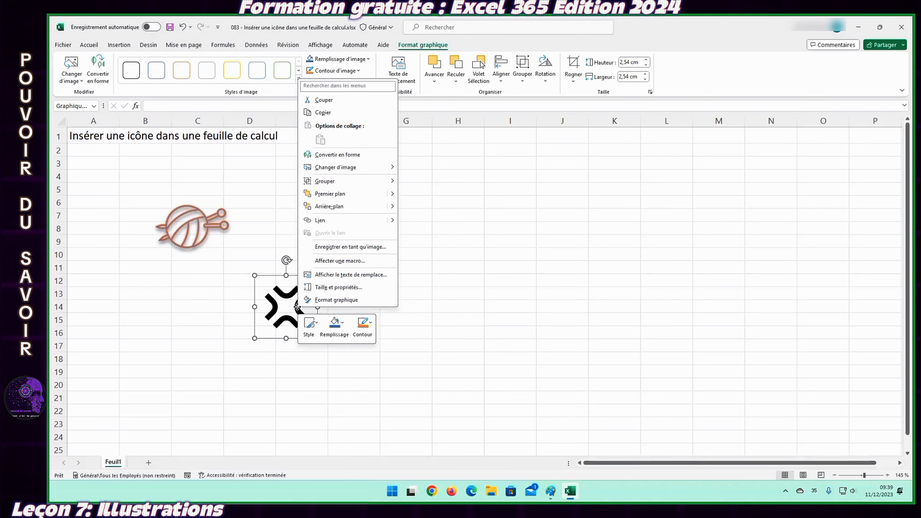
click(355, 156)
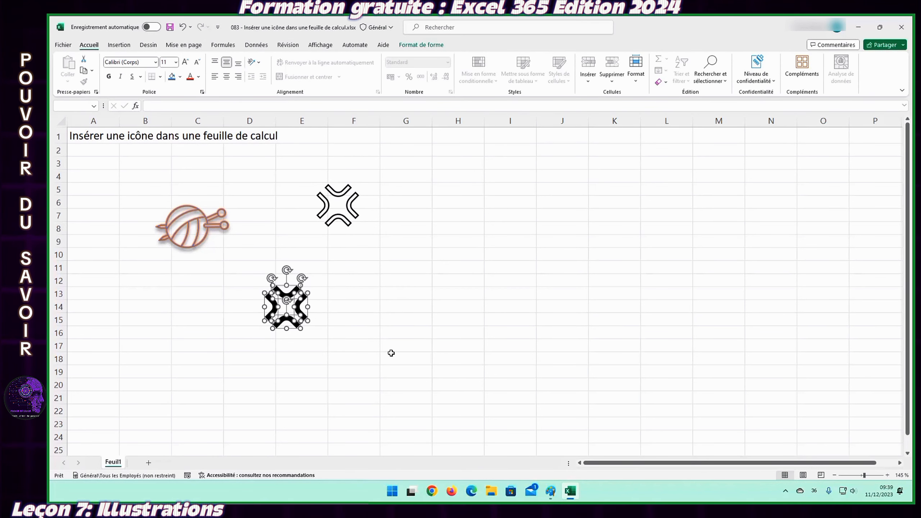
click(357, 337)
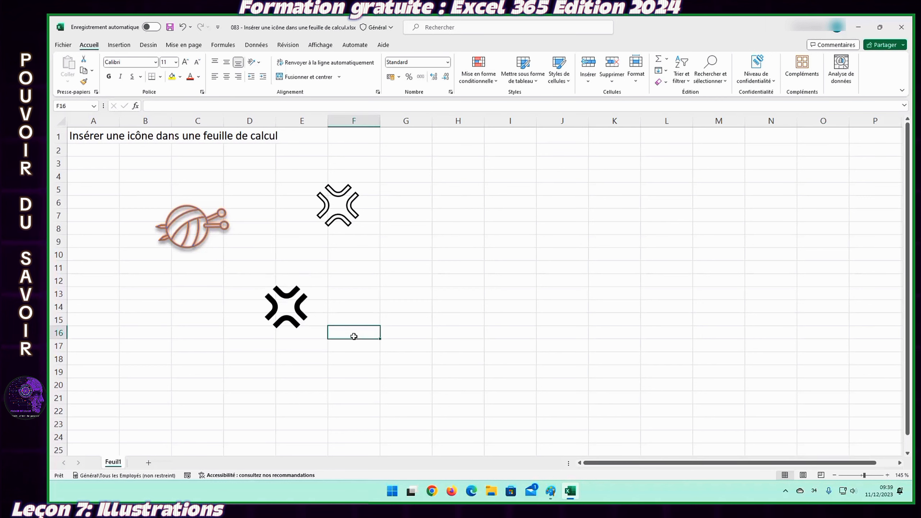
Select the converted icon's pieces individually and give its lower piece an orange theme outline
click(297, 306)
click(285, 295)
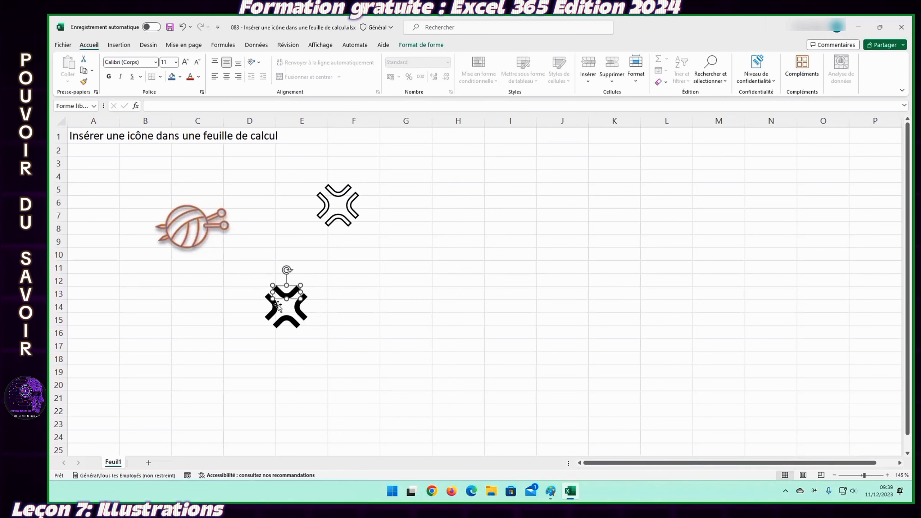
click(276, 307)
click(289, 321)
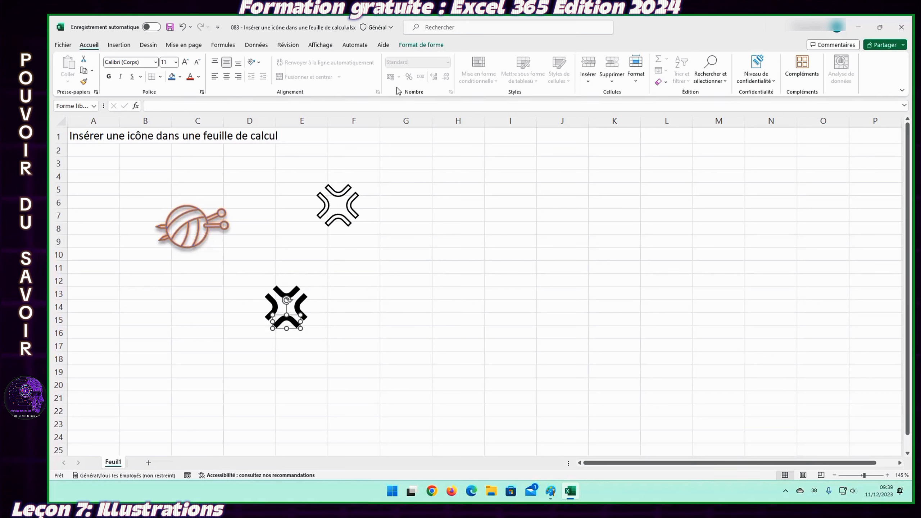
click(420, 45)
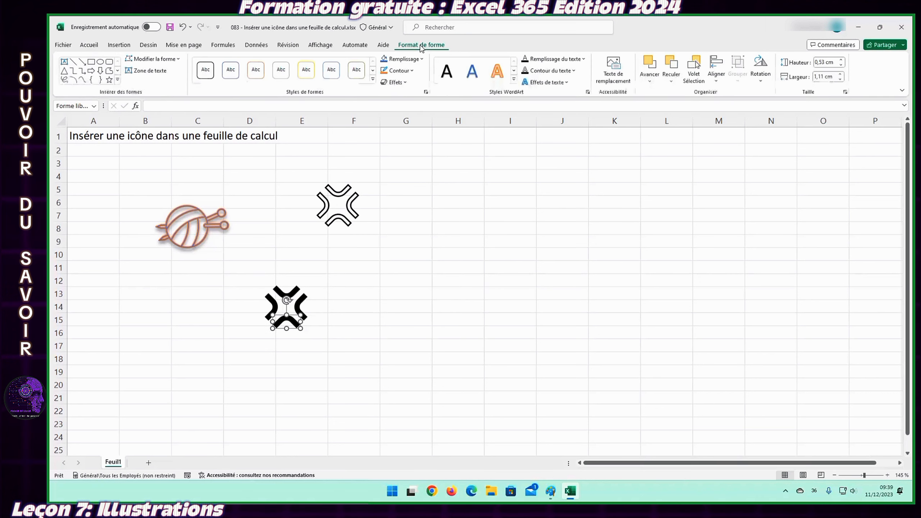
click(398, 71)
click(422, 108)
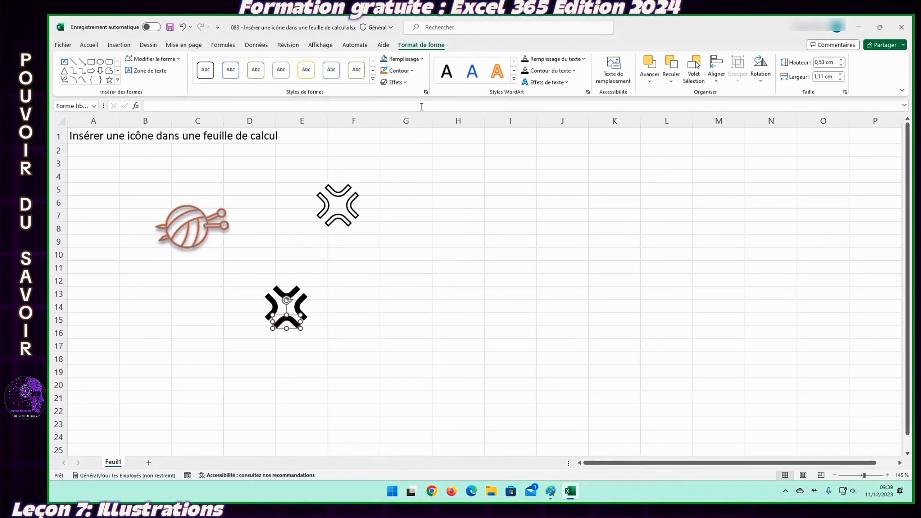
click(286, 296)
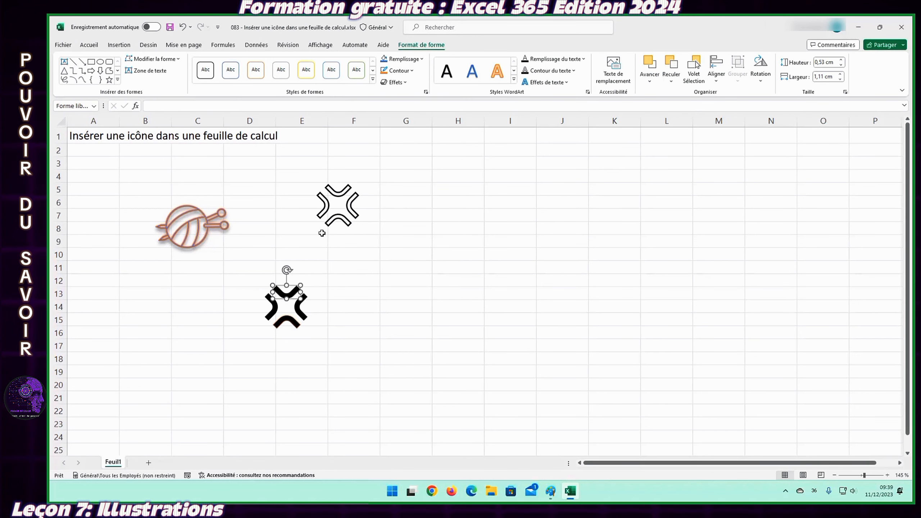
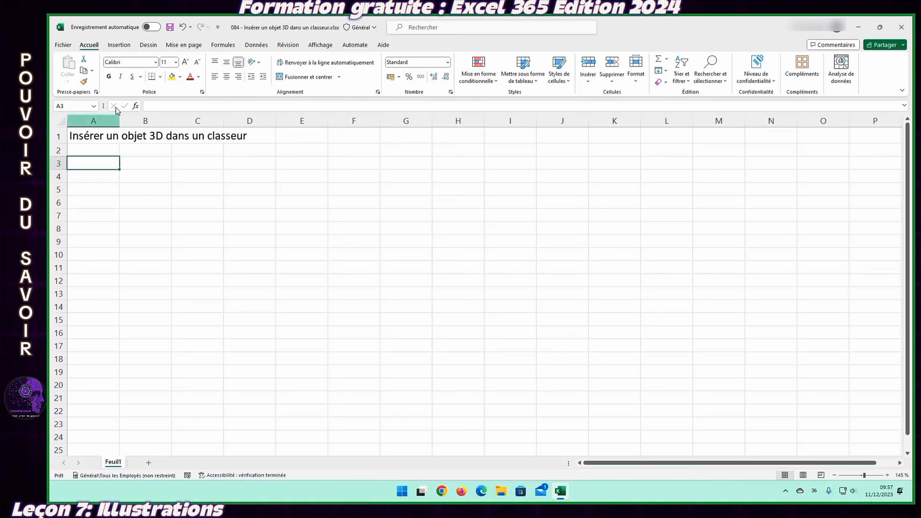
Insert the animated seated dog with black, brown and white fur from the Animaux category of the online 3D models
click(118, 45)
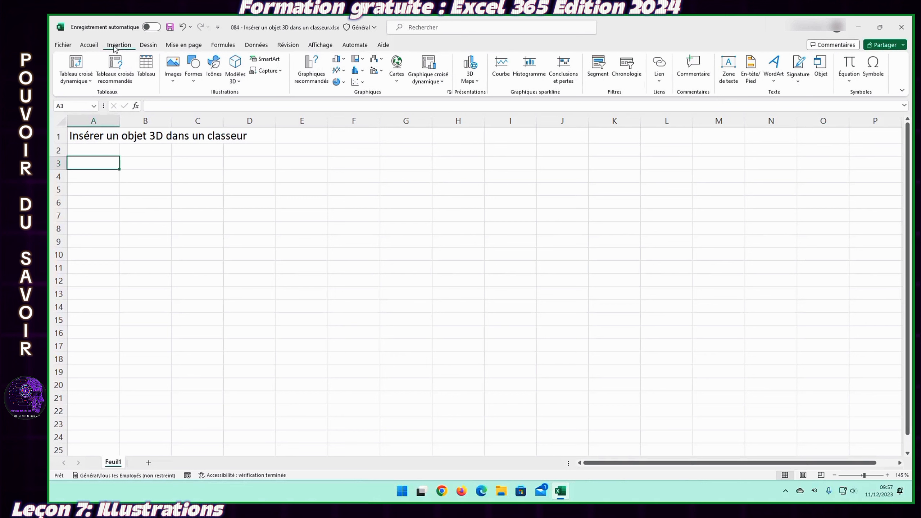
click(235, 64)
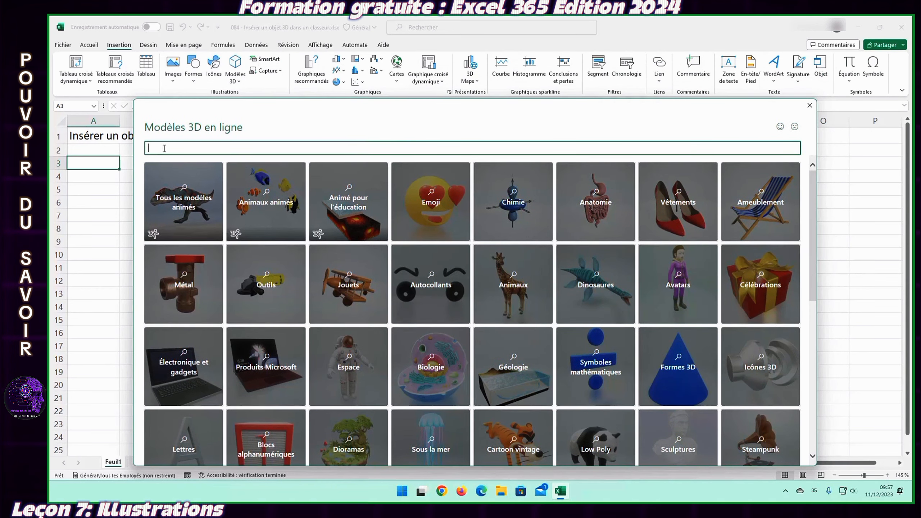
click(501, 297)
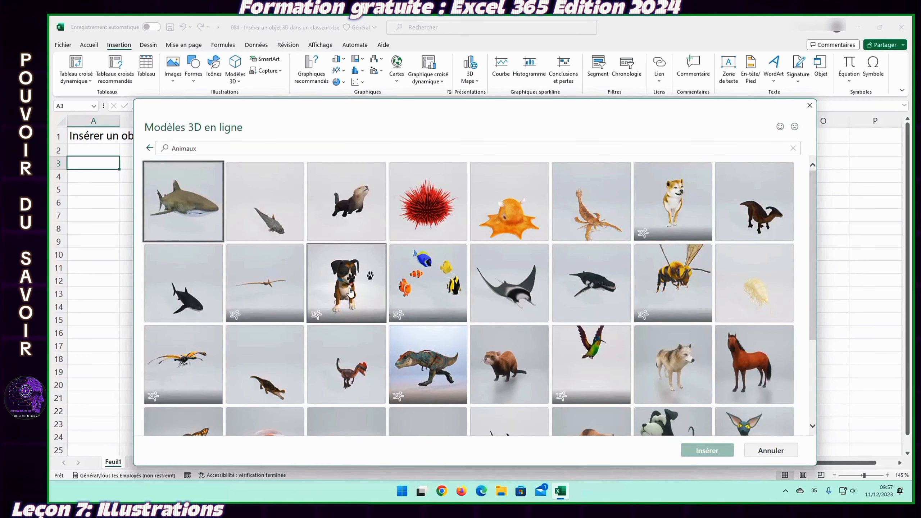
click(349, 291)
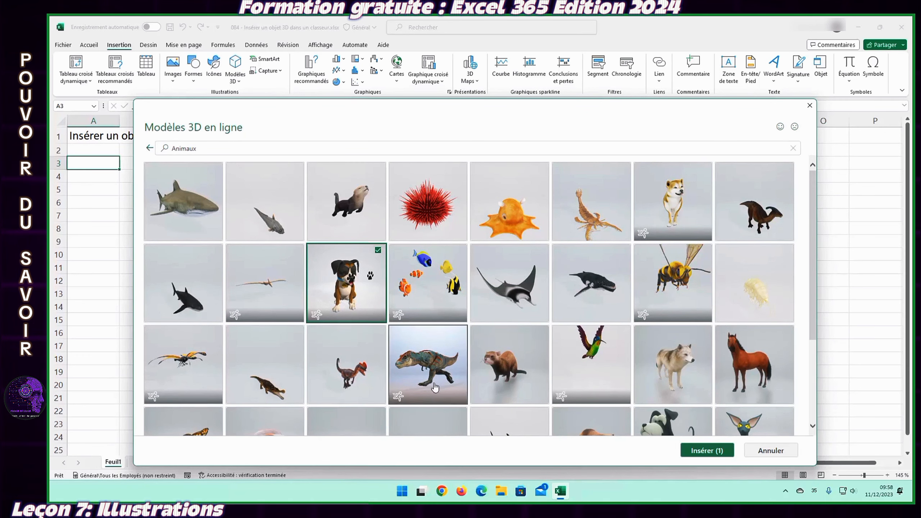
click(690, 456)
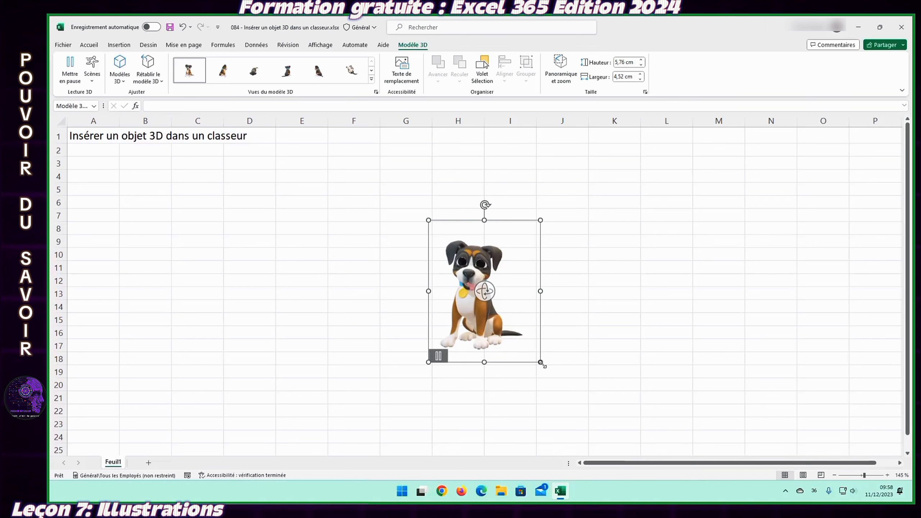
Shrink the dog model to about 4,71 × 3,7 cm, tilt it slightly clockwise and turn it in 3D
drag(541, 362, 519, 336)
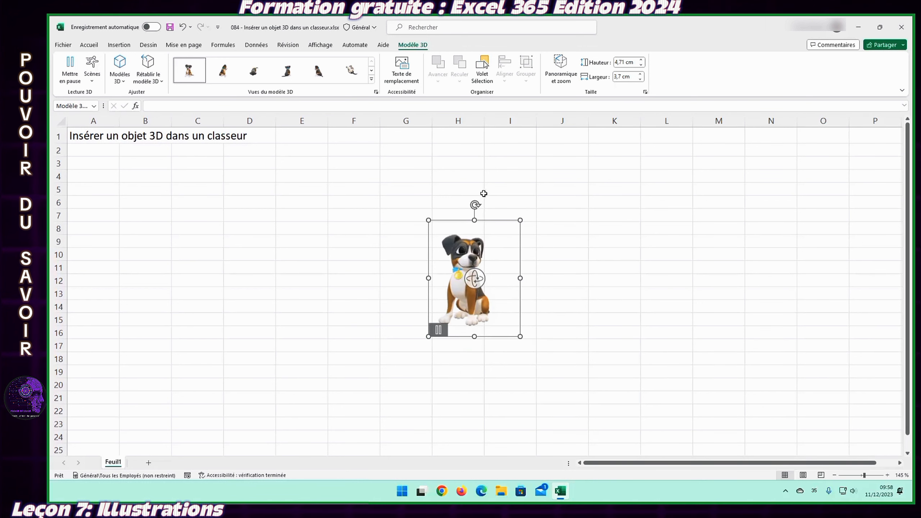
mouse_move(475, 205)
mouse_down()
mouse_move(526, 240)
mouse_move(438, 331)
mouse_move(418, 225)
mouse_move(484, 215)
mouse_up()
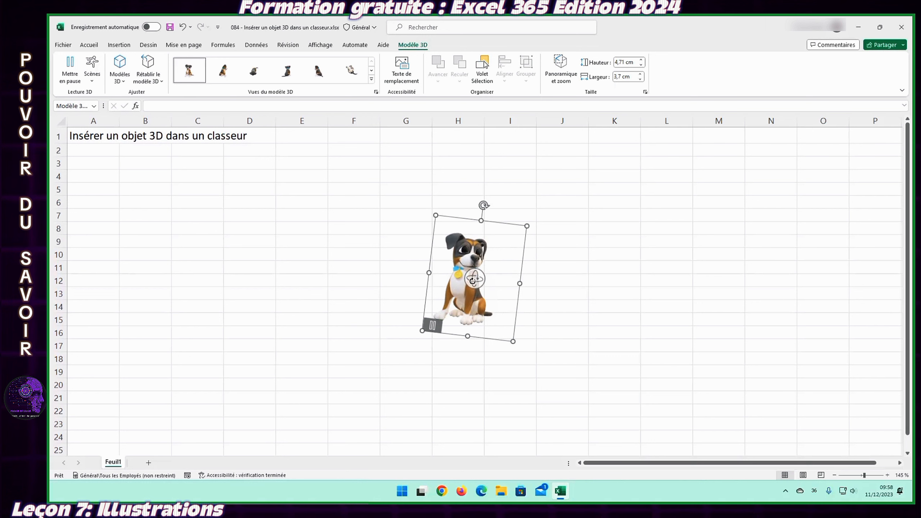
drag(473, 280, 437, 299)
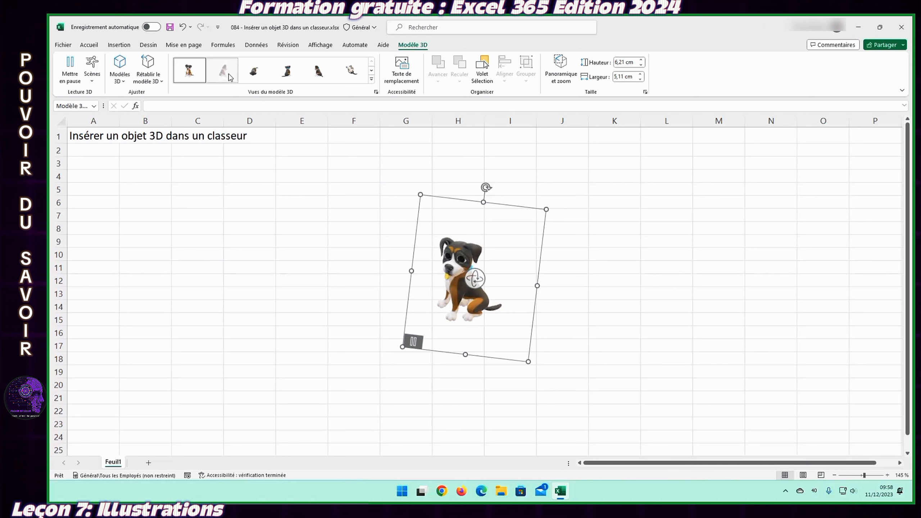
Try several preset views on the dog model and return it to the first, front-facing view
click(231, 76)
click(254, 74)
click(297, 76)
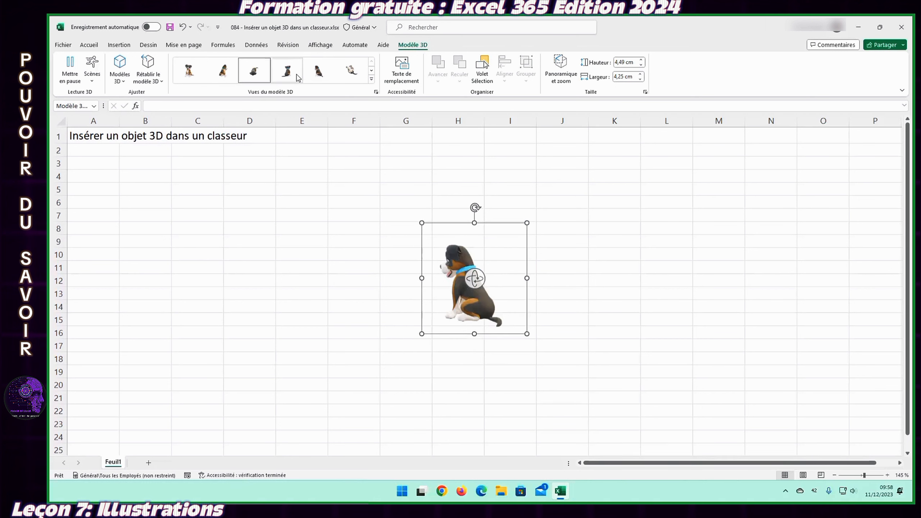
click(190, 75)
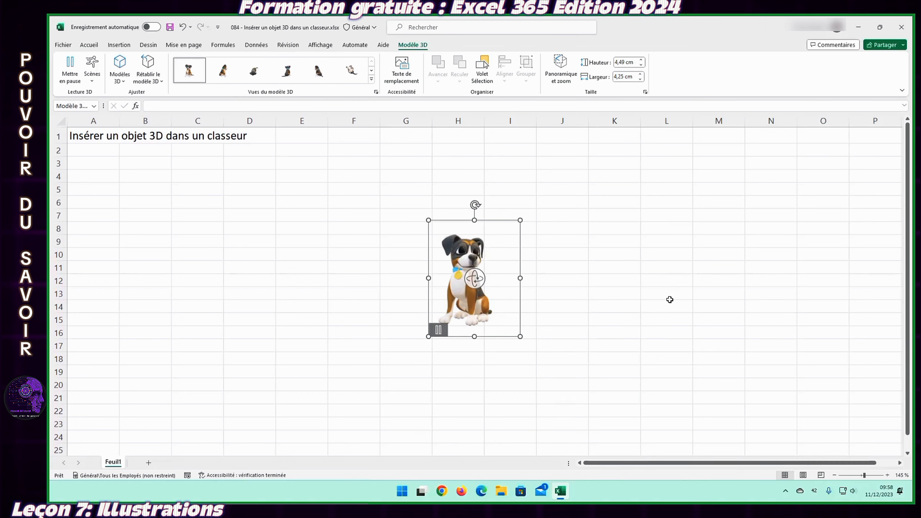
Review the dog model's alternative text and close its pane
click(403, 77)
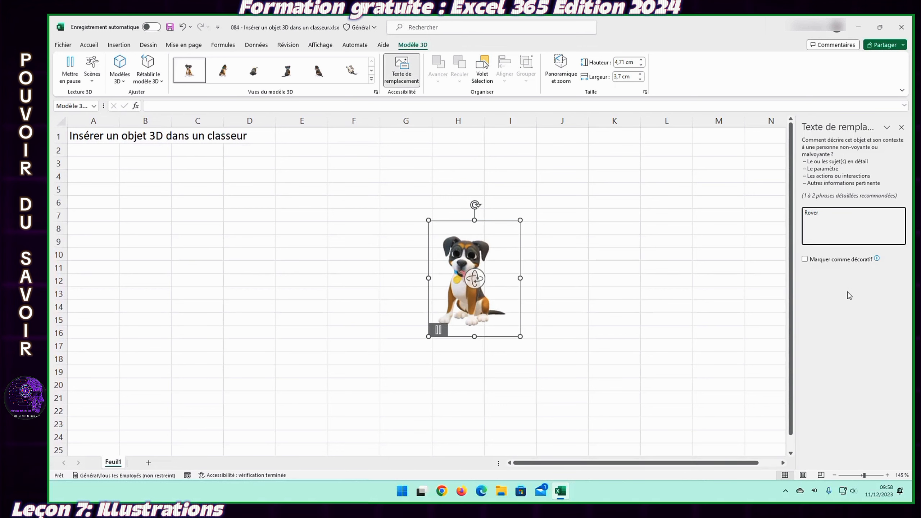
click(901, 127)
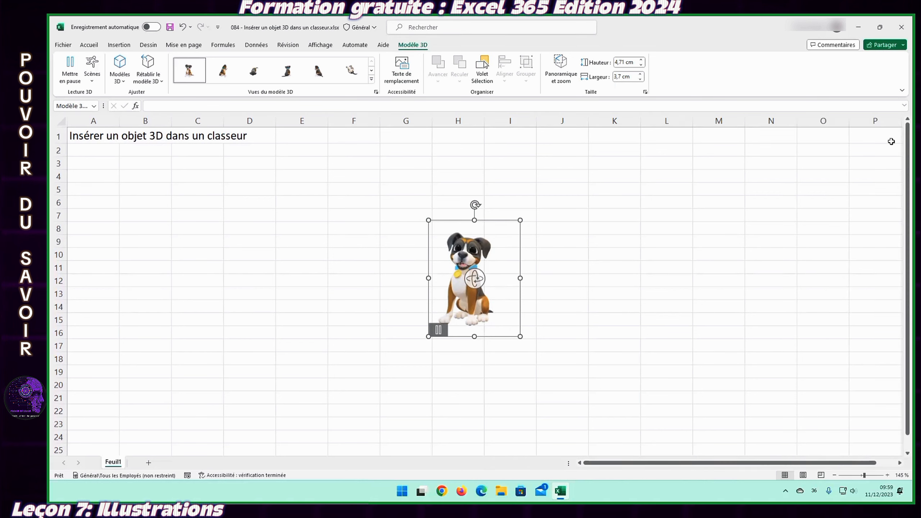
Set the dog model's X rotation to 10° and expand its camera settings
click(375, 92)
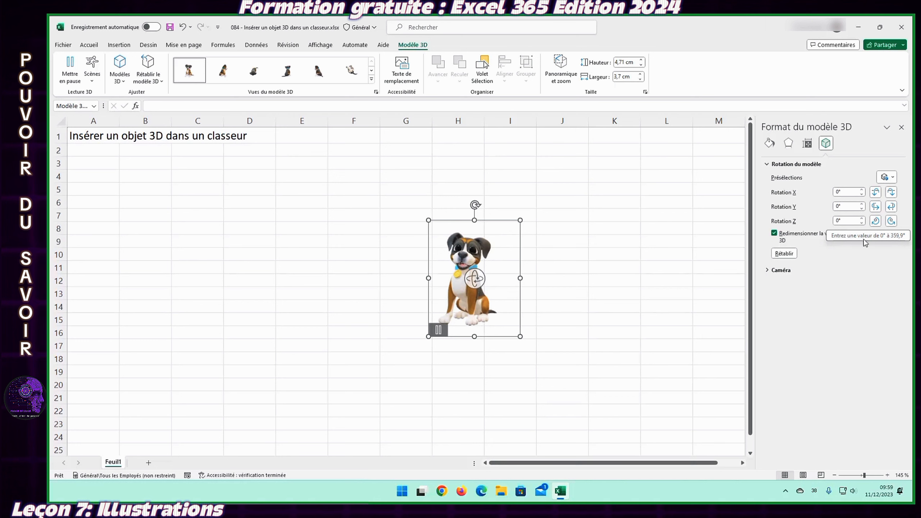
click(849, 192)
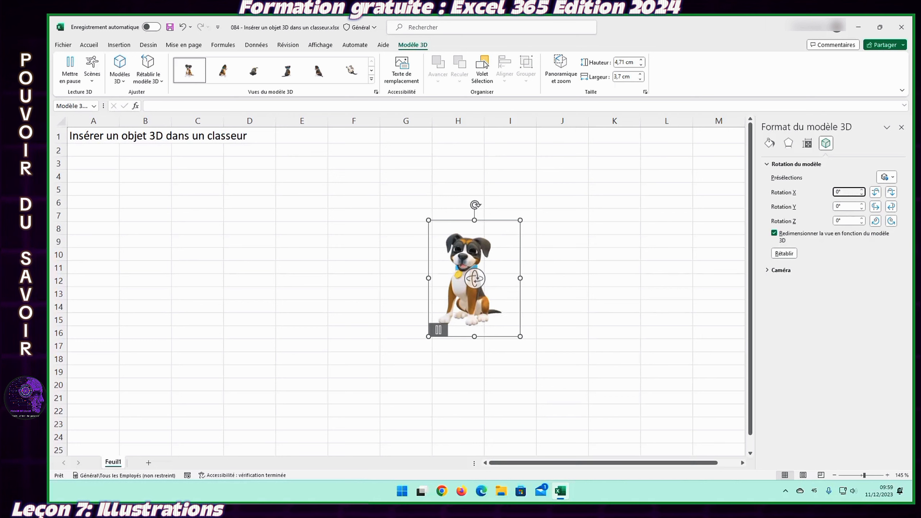
text(10)
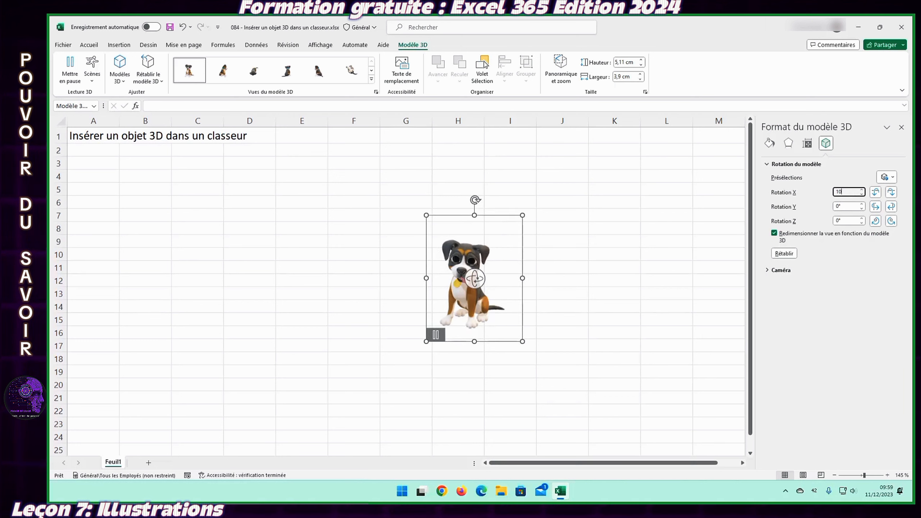
click(839, 274)
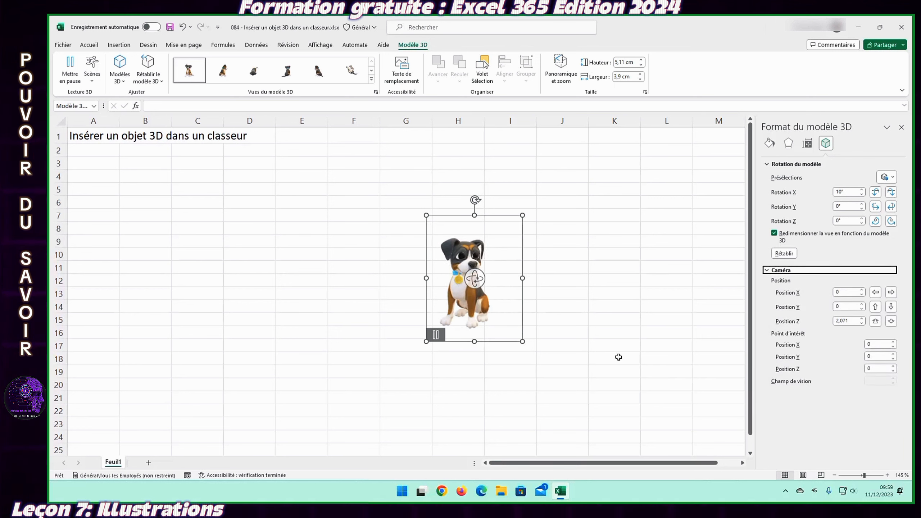
Delete the dog model from the sheet and close the formatting pane
click(521, 258)
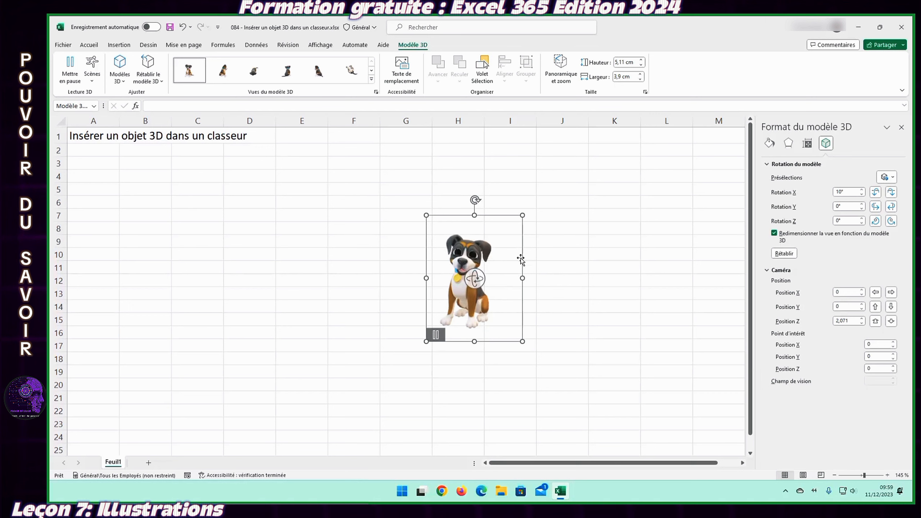
key(Delete)
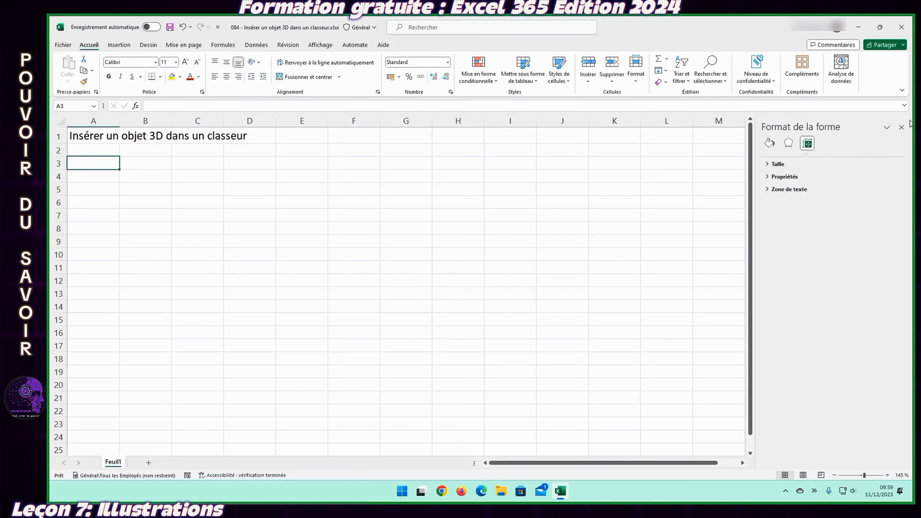
click(900, 127)
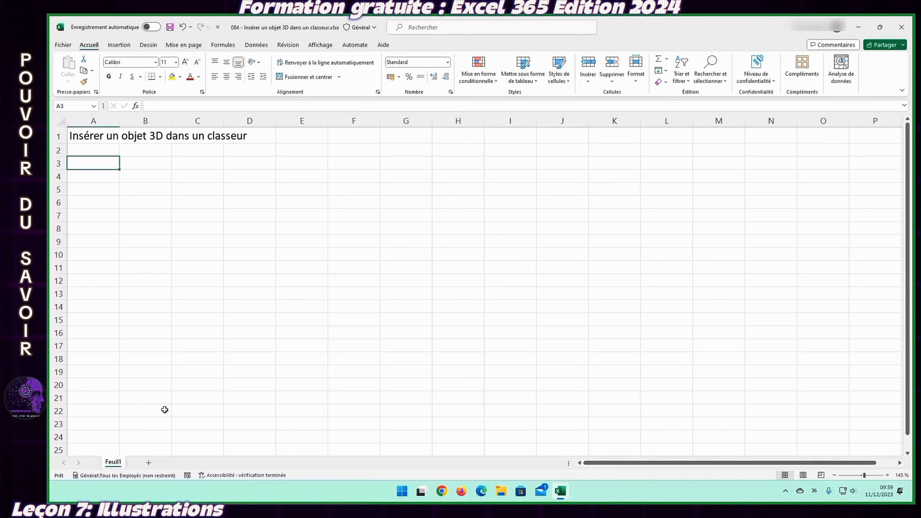
Insert the 3D model file ordinateur.glb from the device's Objets 3D folder into the sheet
click(125, 50)
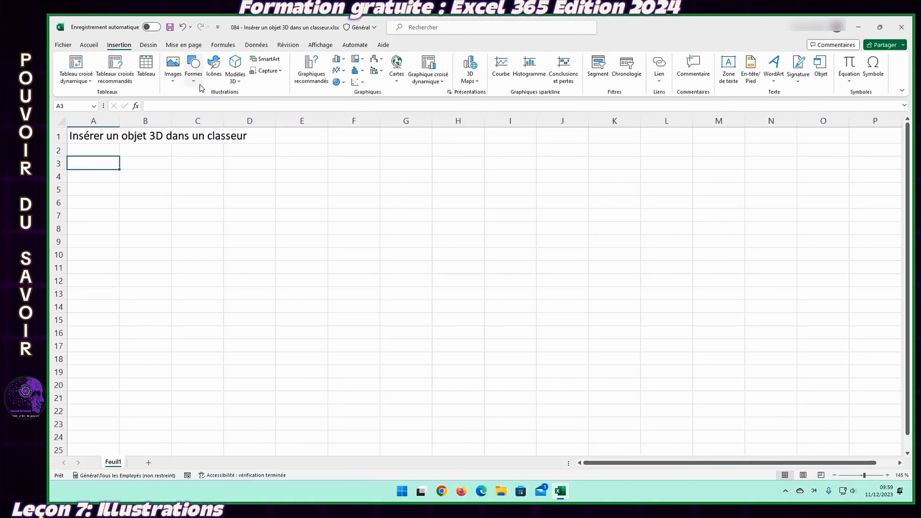
click(237, 82)
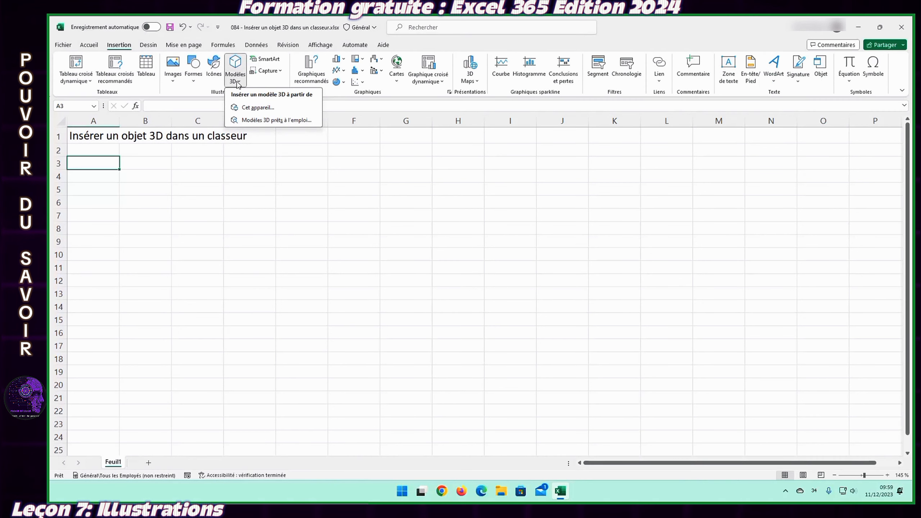
click(239, 109)
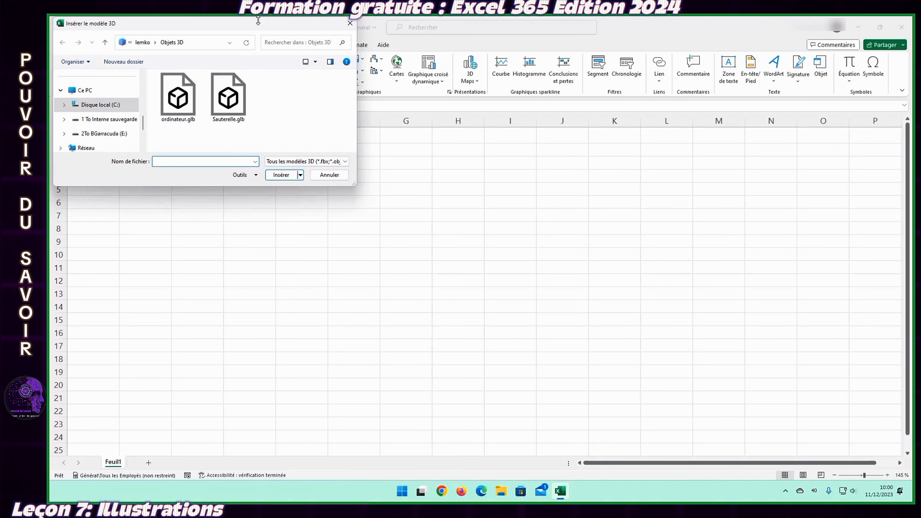
drag(258, 22, 489, 196)
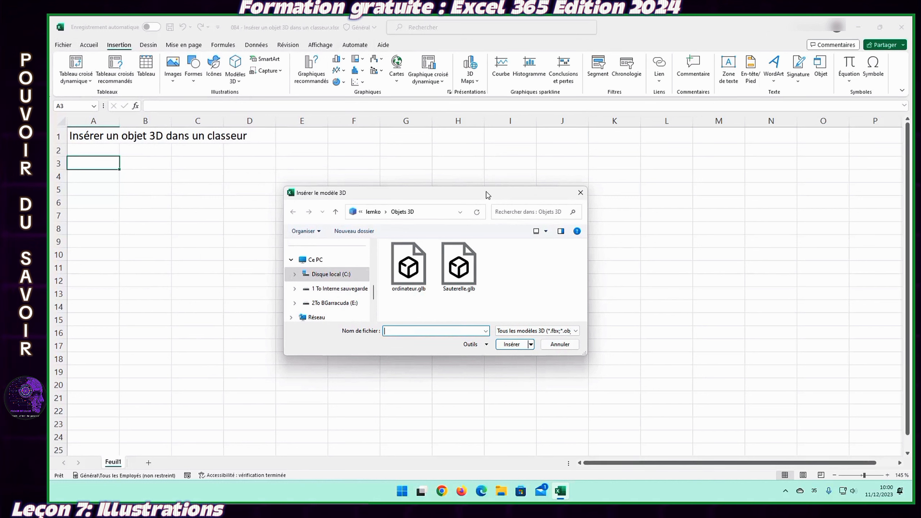
click(413, 275)
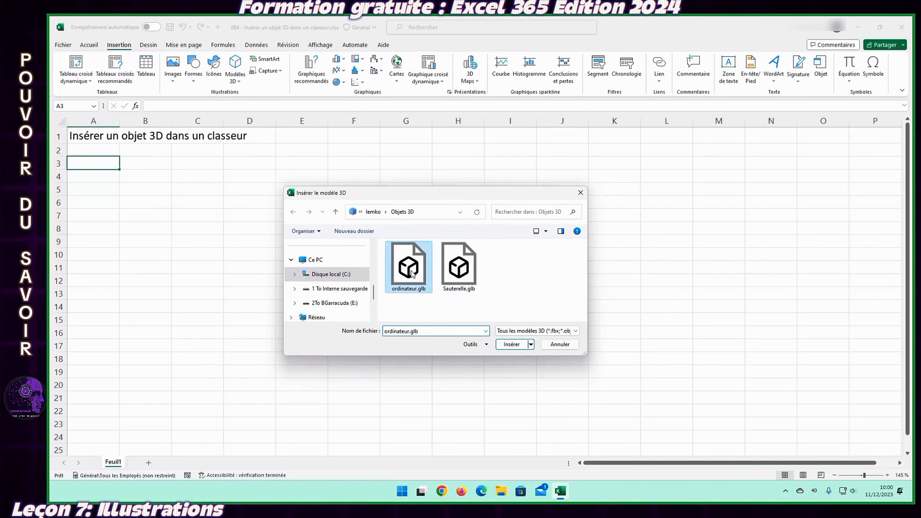
click(522, 347)
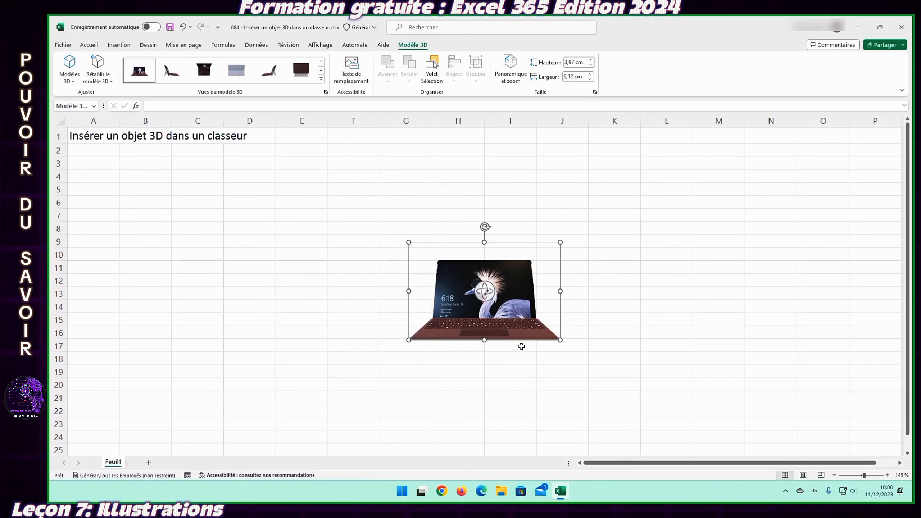
Rotate the laptop model in 3D so it is seen at an angle from above, and shrink it slightly from a corner
drag(486, 292, 460, 312)
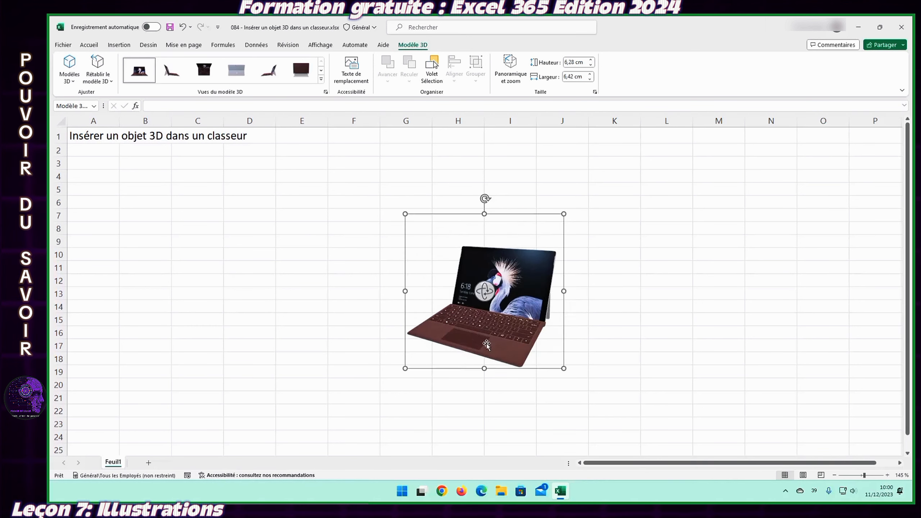
drag(564, 369, 551, 359)
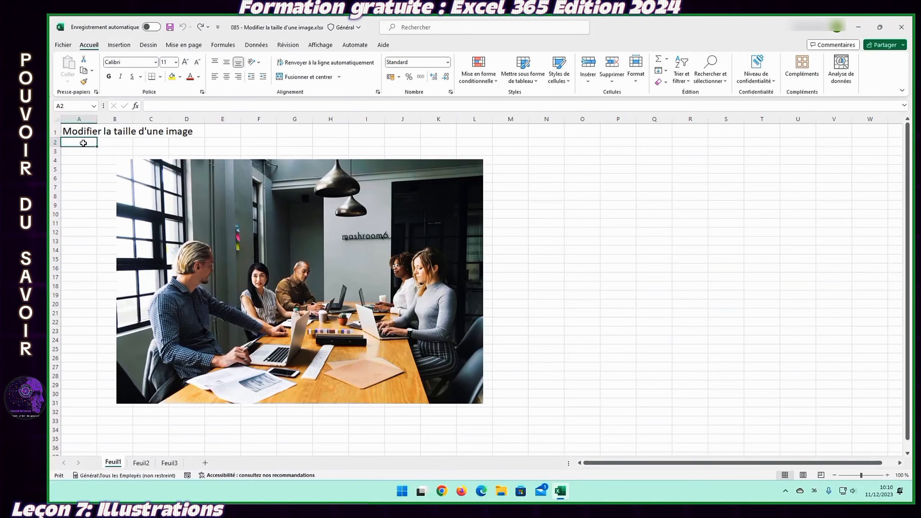
Resize the meeting photo proportionally from a corner and about its centre to about 14.34 × 21.52 cm, and try rotating it
click(205, 249)
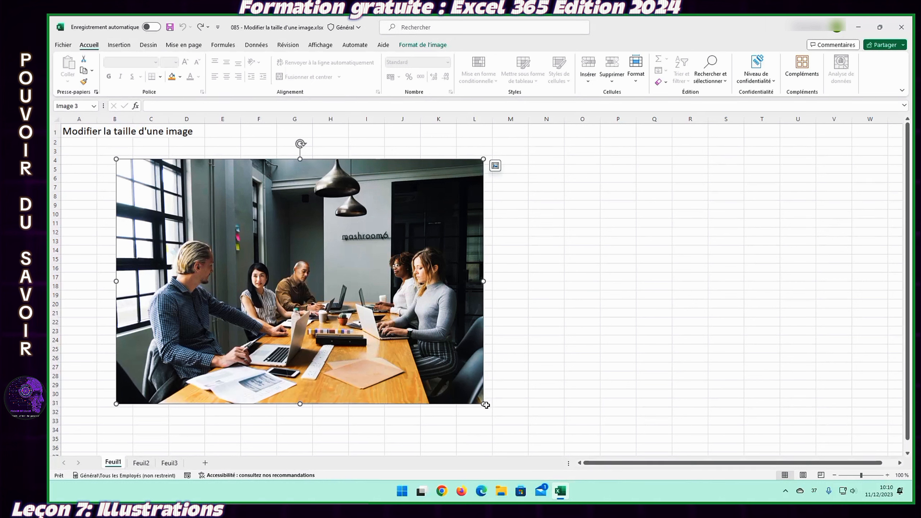
drag(485, 404, 451, 384)
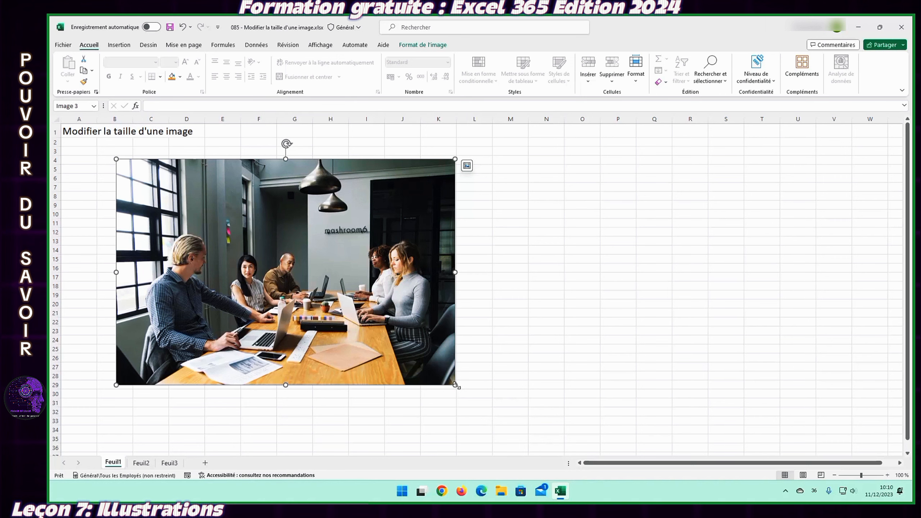
mouse_move(456, 384)
mouse_down()
mouse_move(353, 320)
mouse_move(450, 399)
mouse_up()
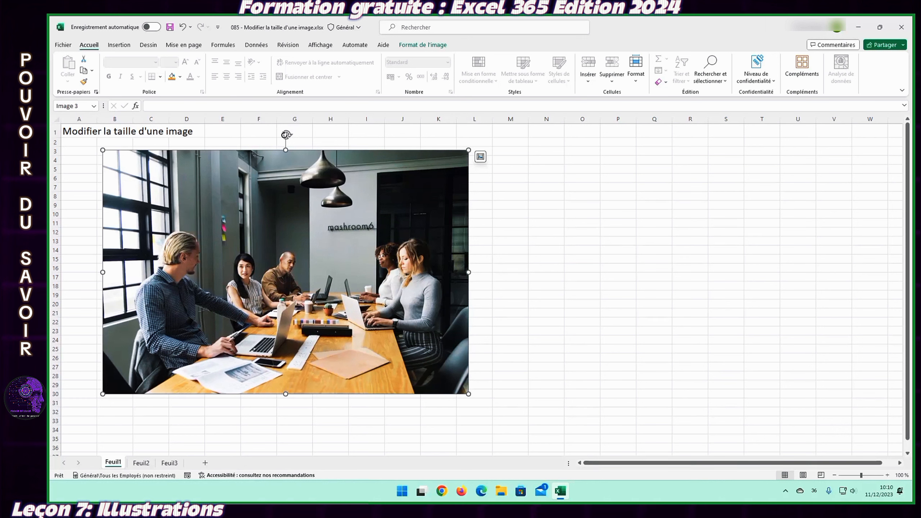
drag(286, 134, 289, 199)
Crop the meeting photo on its left edge and symmetrically on all sides to about 11.22 × 17.33 cm
click(438, 49)
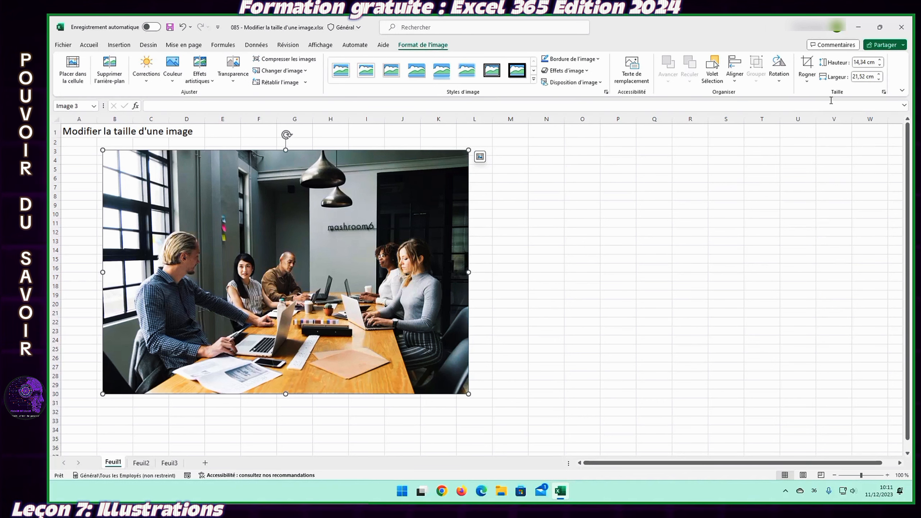
click(808, 67)
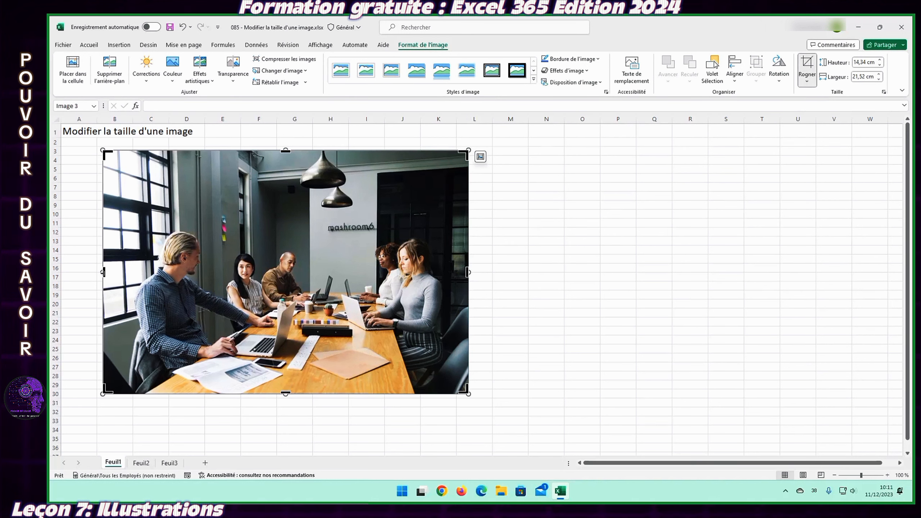
drag(103, 272, 122, 279)
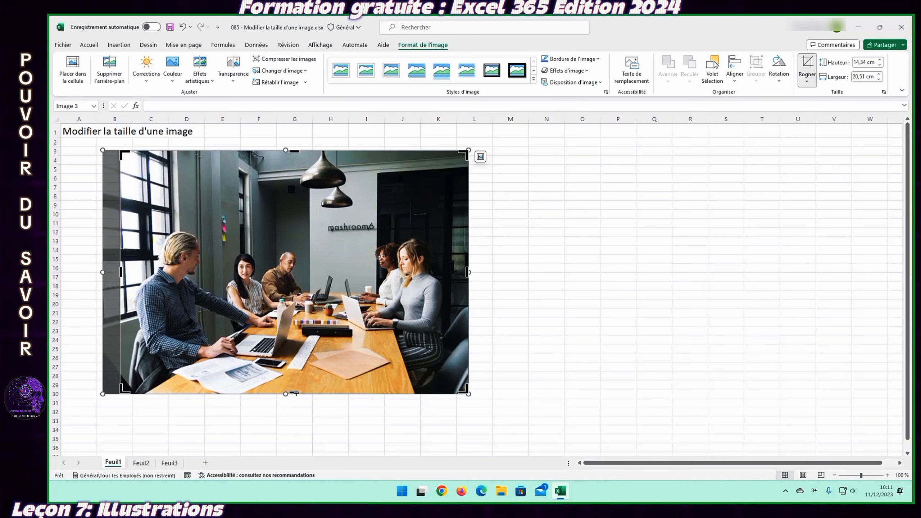
drag(294, 393, 302, 377)
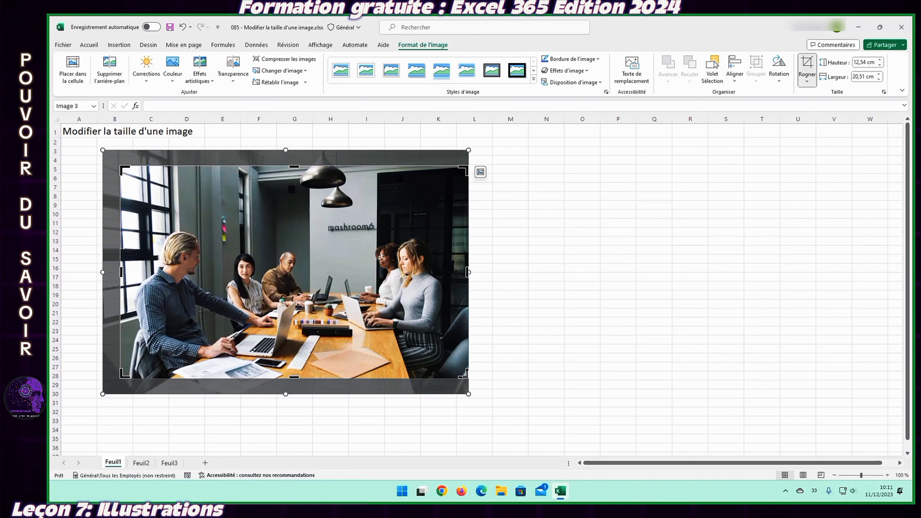
drag(463, 374, 441, 368)
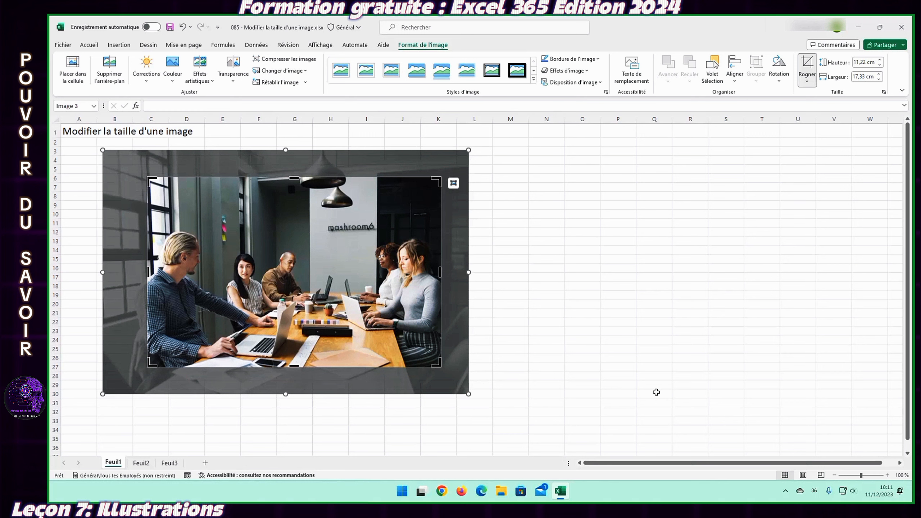
click(524, 266)
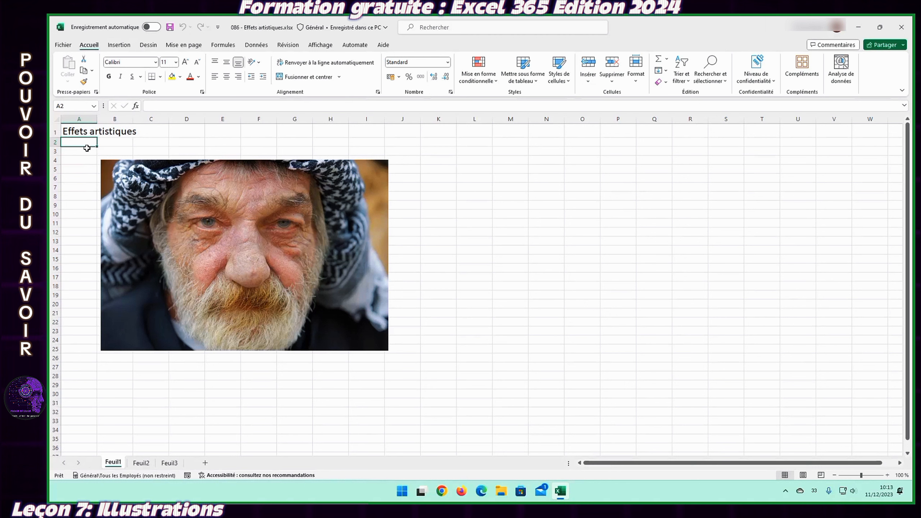
Apply the brush-stroke artistic effect, second in the gallery's second row, to the bearded man's portrait, and open the artistic effects options
click(298, 244)
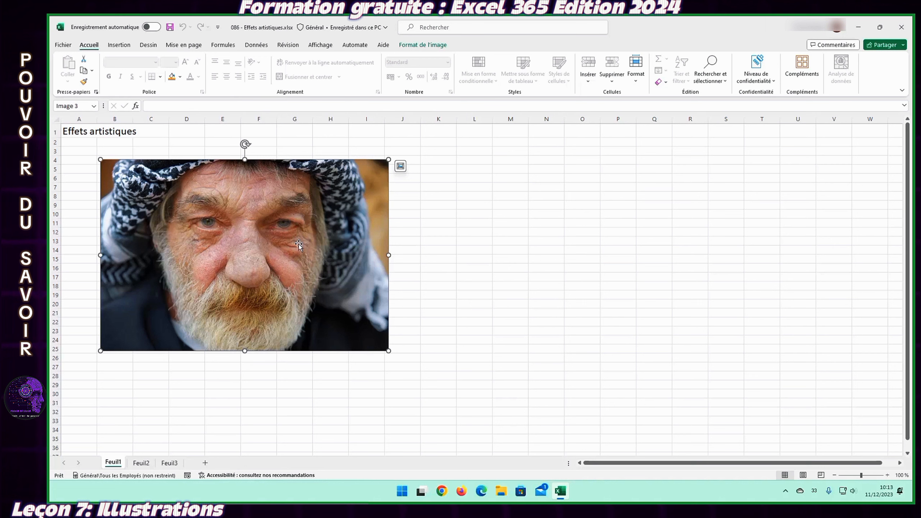
click(415, 46)
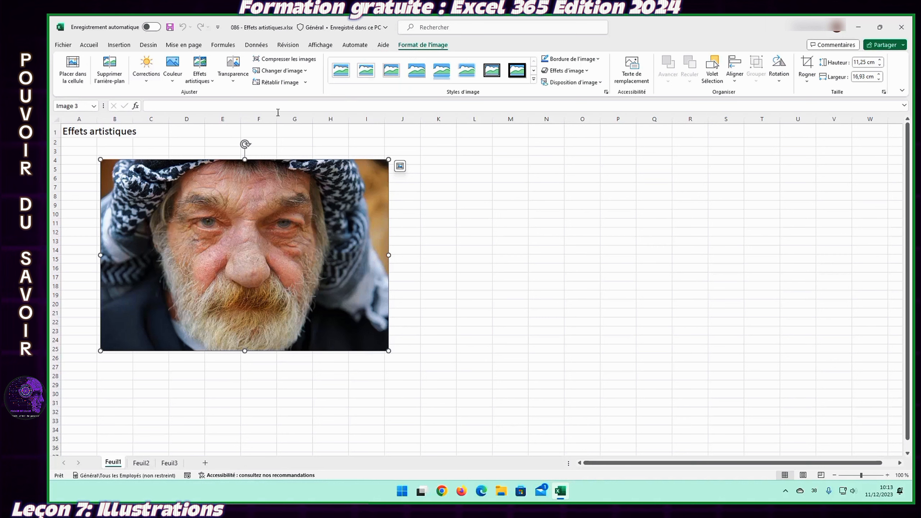
click(213, 83)
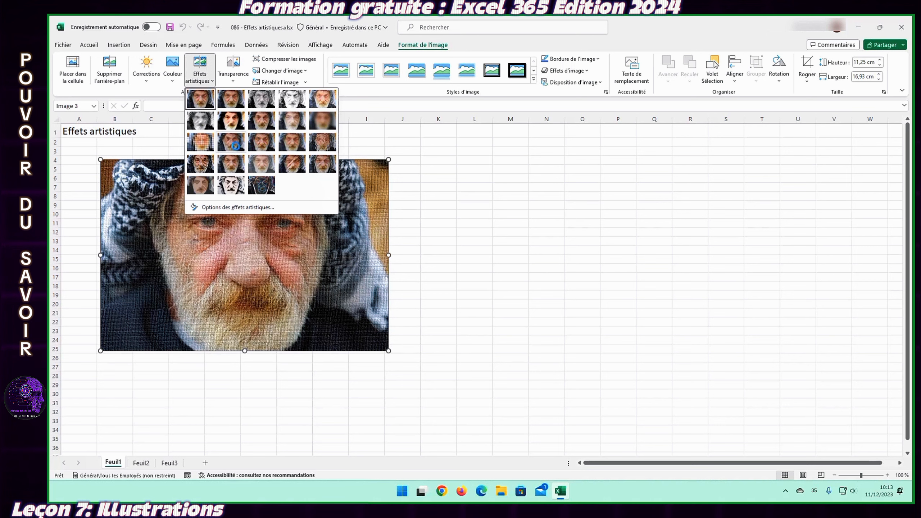
click(237, 124)
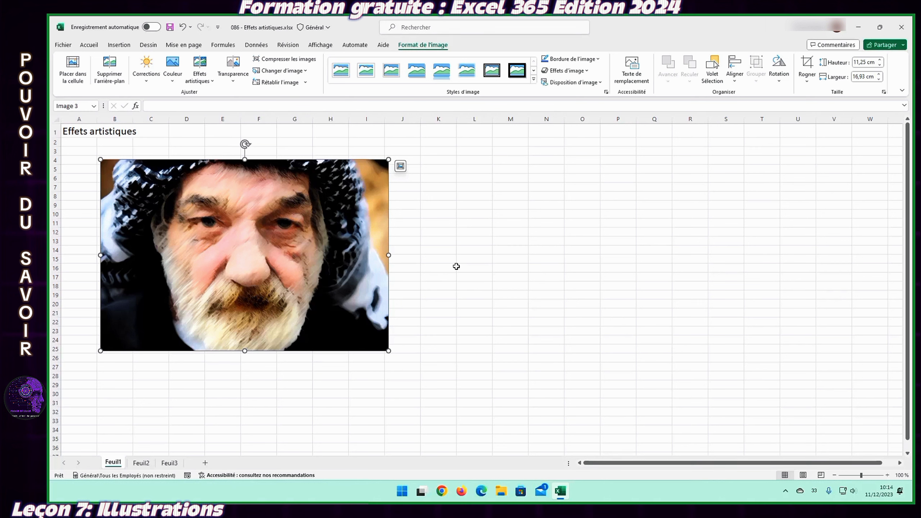
click(207, 77)
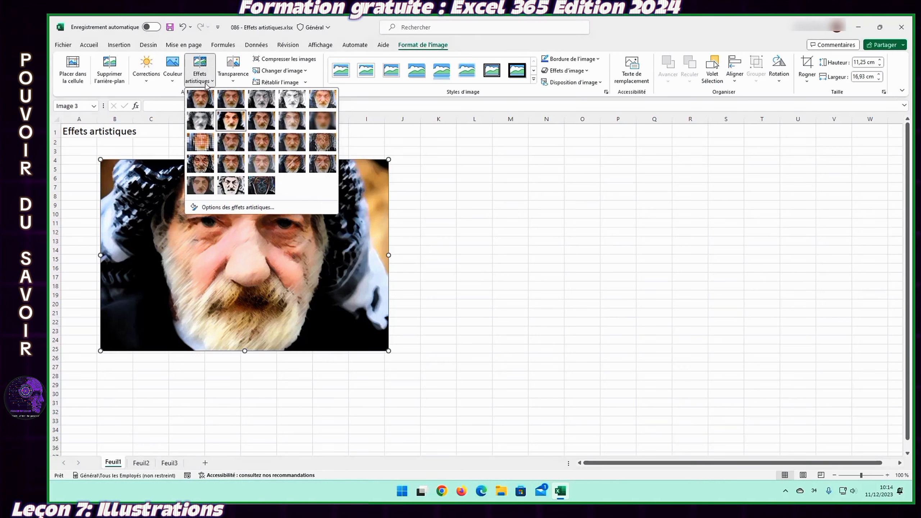
click(240, 208)
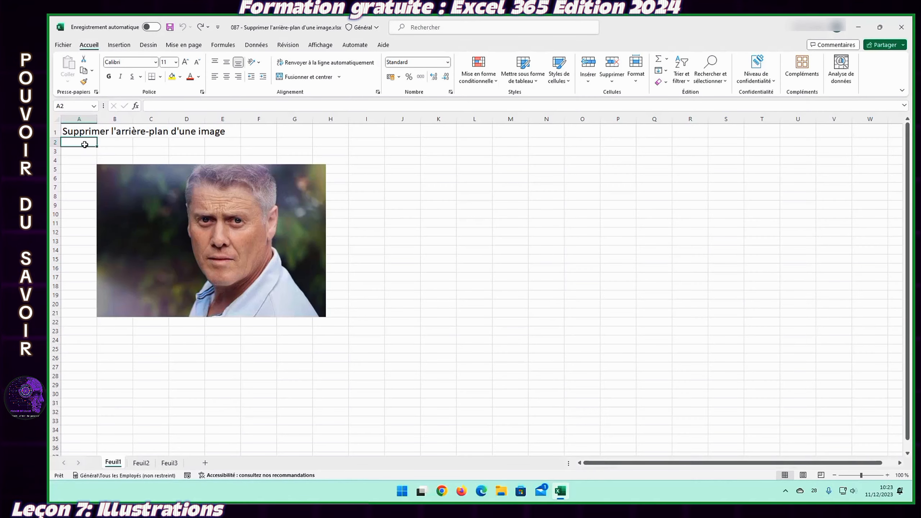
Start background removal on the portrait of the grey-haired man
click(176, 199)
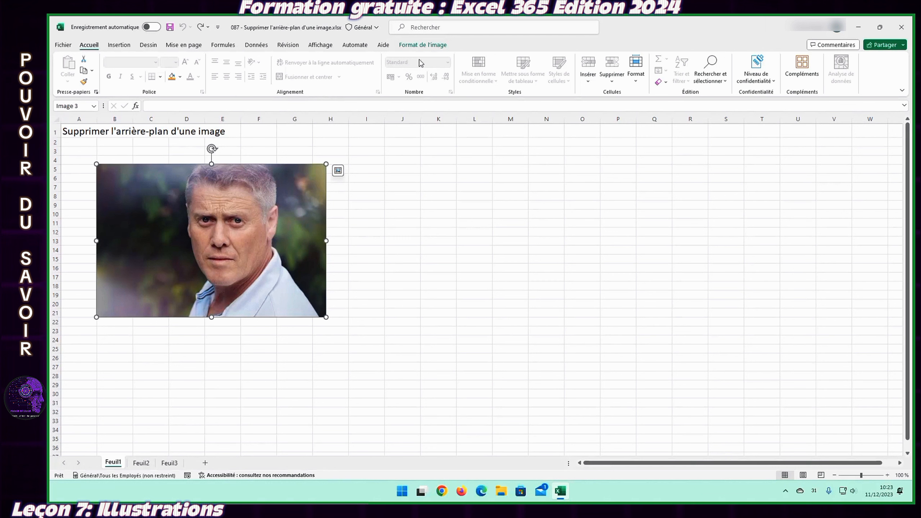
click(424, 45)
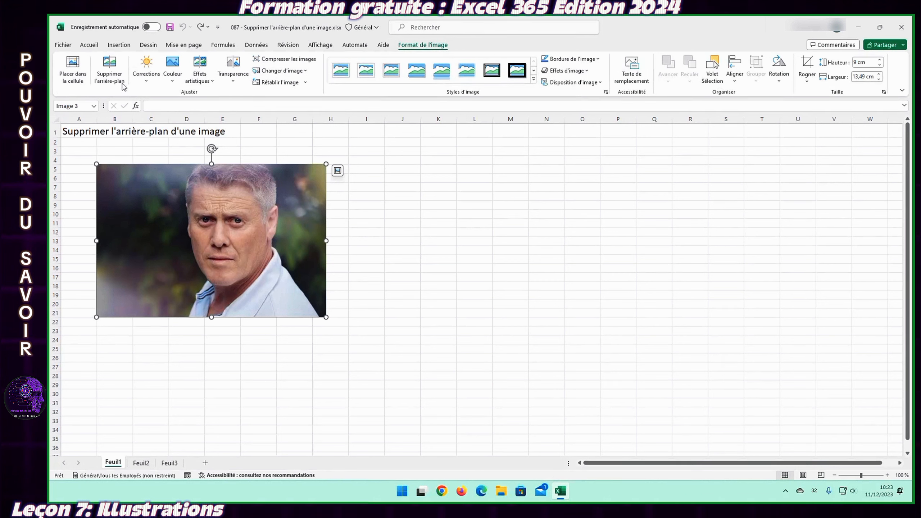
click(115, 75)
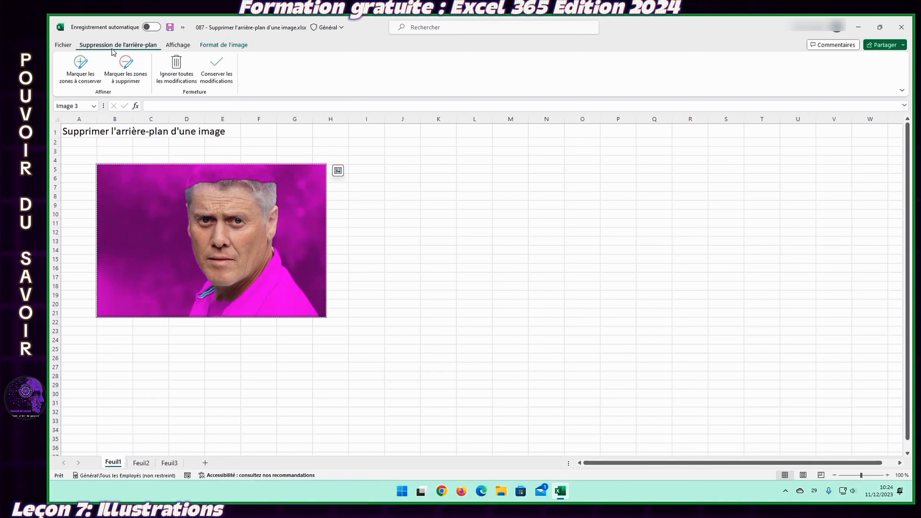
Mark the man's hair, shirt and collar as areas to keep, and apply the background removal
click(81, 70)
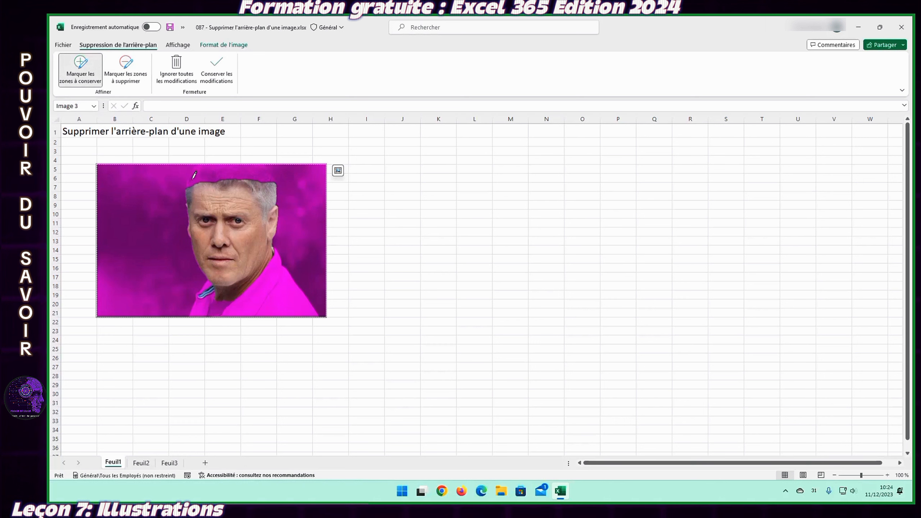
drag(193, 177, 268, 177)
drag(202, 167, 274, 173)
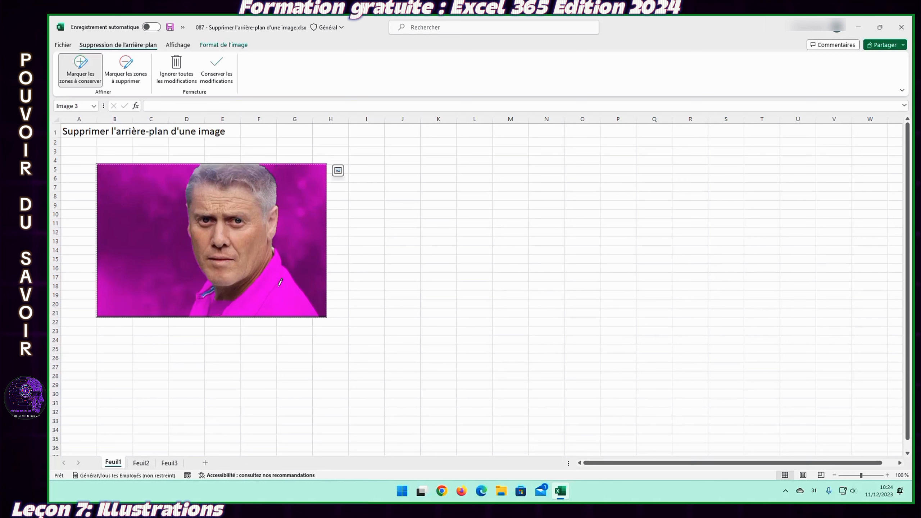
mouse_move(279, 277)
mouse_down()
mouse_move(292, 309)
mouse_move(252, 296)
mouse_move(302, 307)
mouse_up()
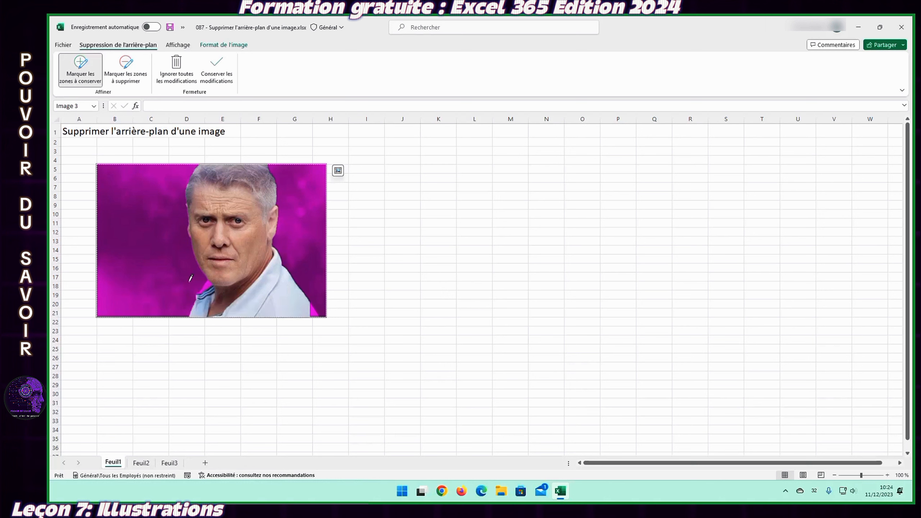
drag(210, 279, 204, 288)
drag(314, 306, 314, 315)
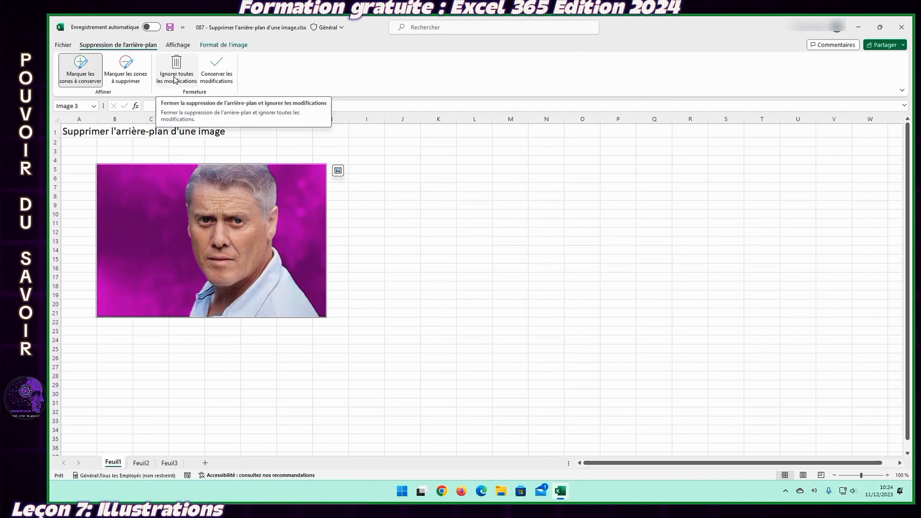
click(222, 75)
click(441, 249)
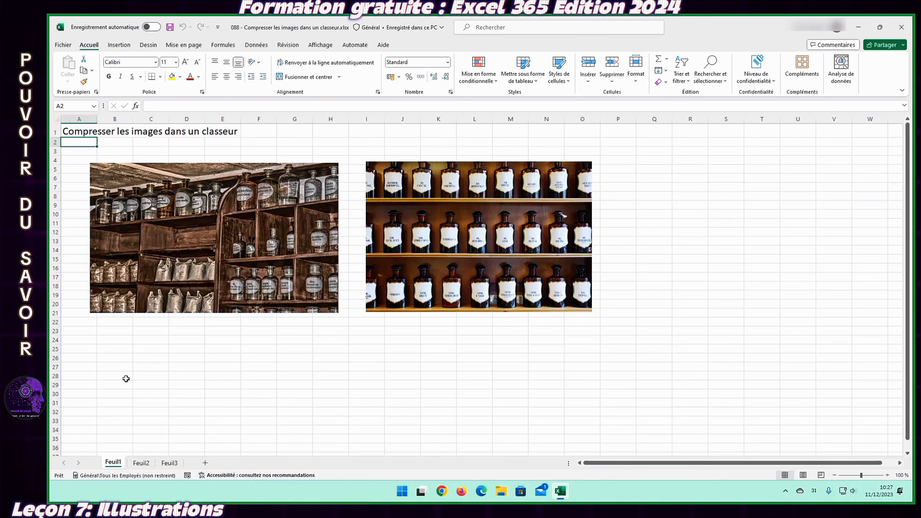
Compress the old apothecary shelf picture to the e-mail resolution (96 ppp), for the selected picture only and with cropped areas deleted
click(235, 249)
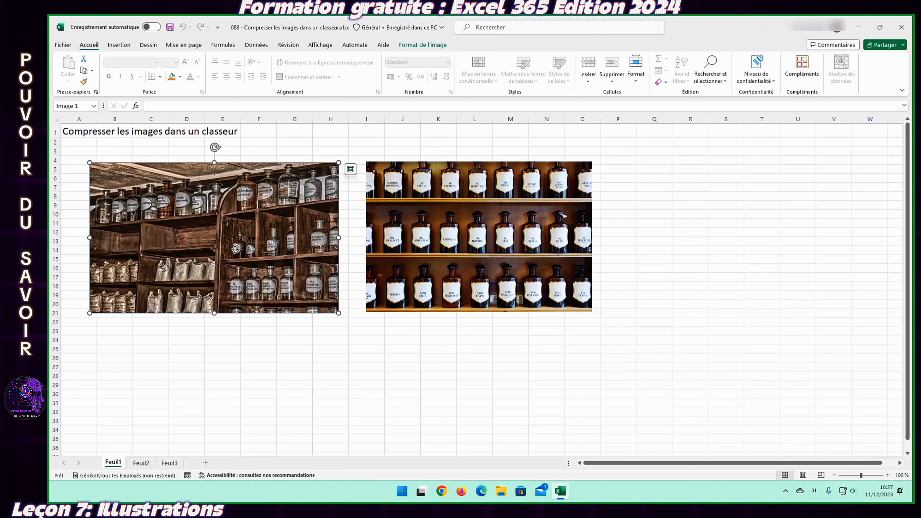
click(417, 46)
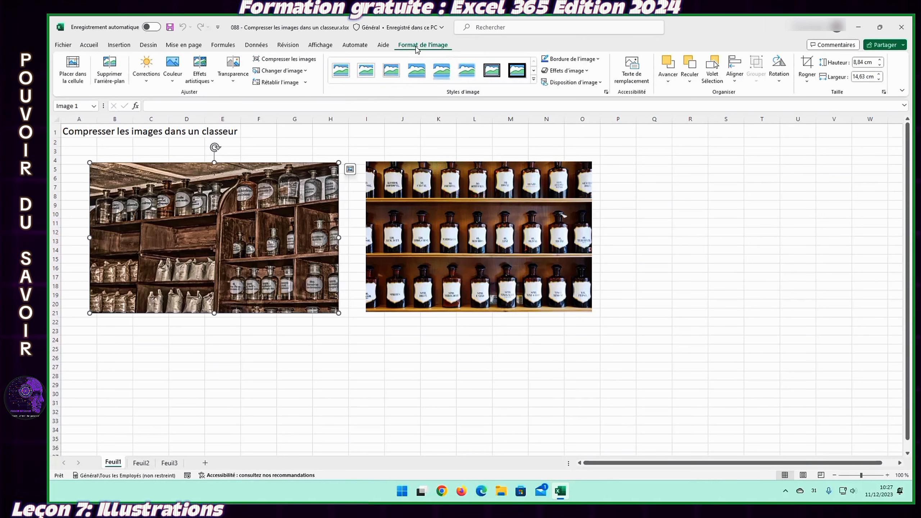
click(291, 62)
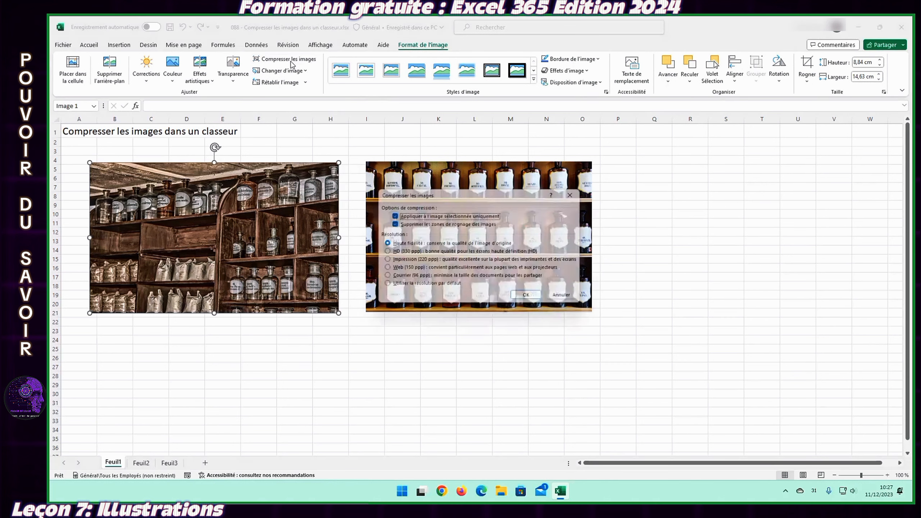
drag(424, 192, 291, 321)
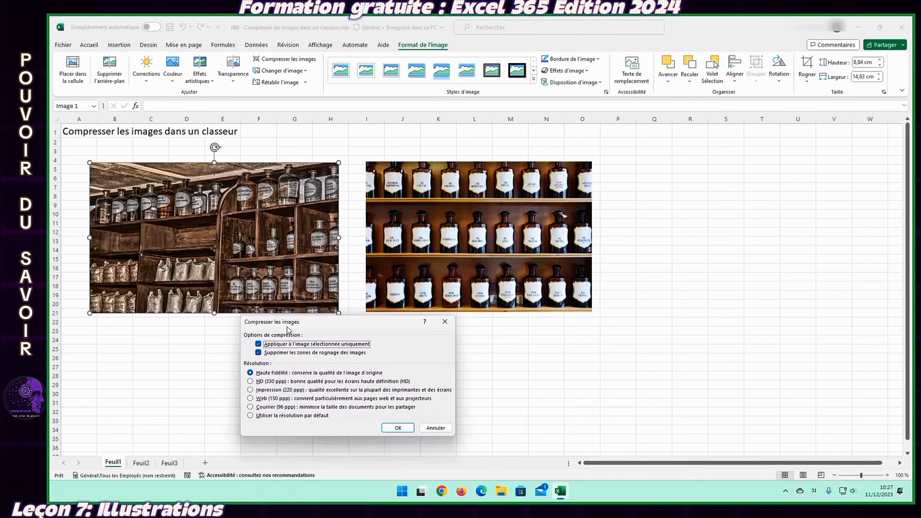
click(273, 407)
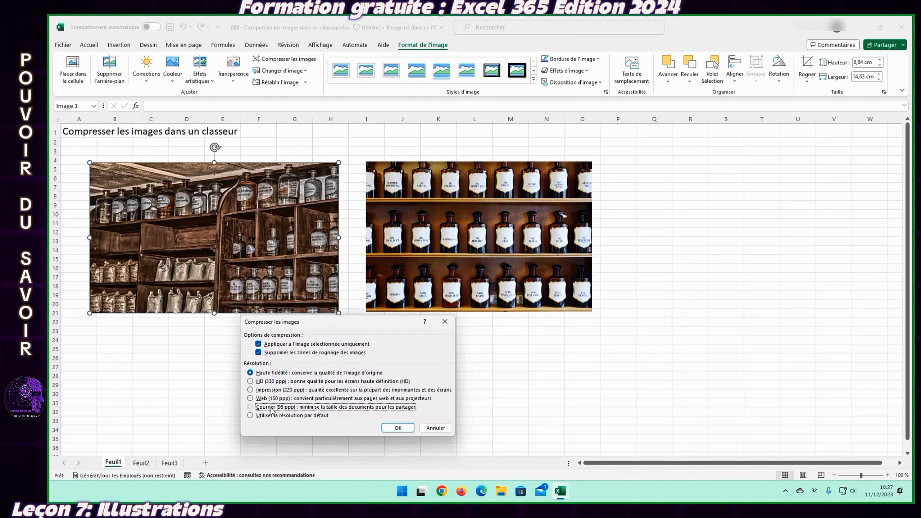
click(408, 430)
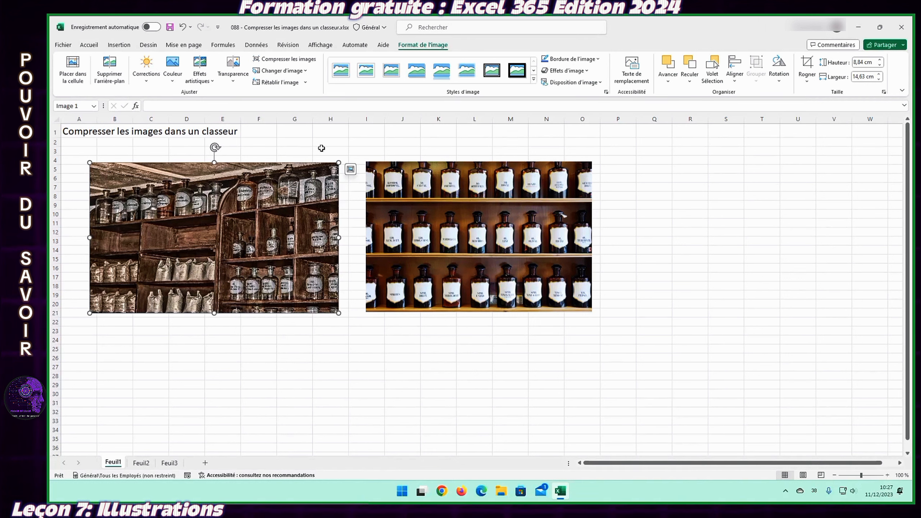
Compress all pictures in the workbook at 96 ppp, deleting cropped areas and not limiting the compression to the selected picture
click(288, 59)
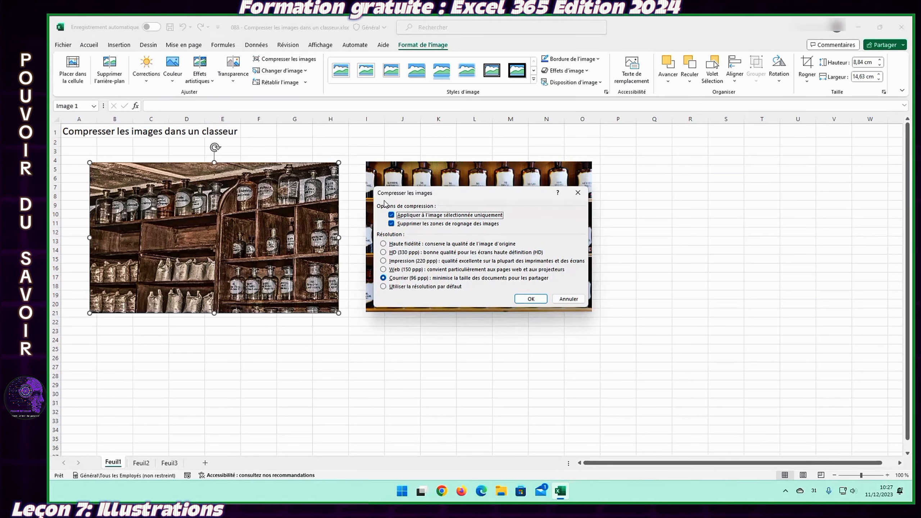
click(417, 224)
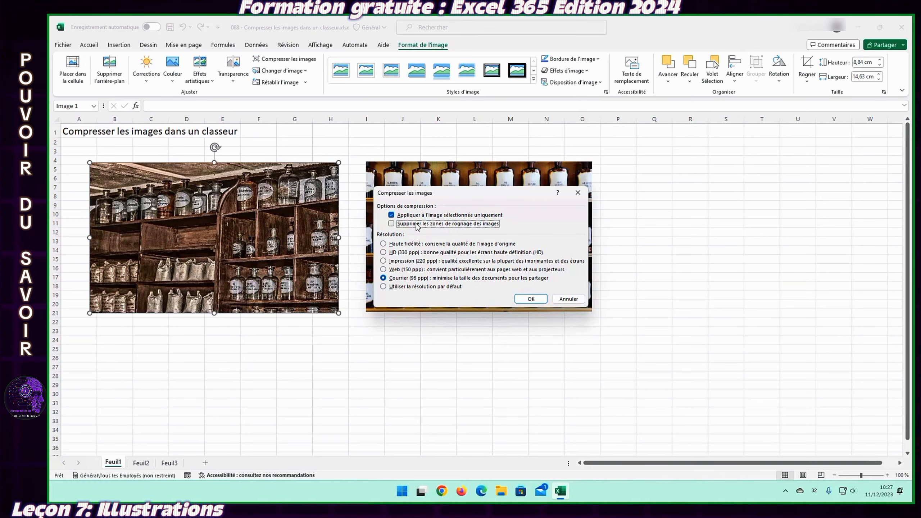
drag(457, 196, 413, 319)
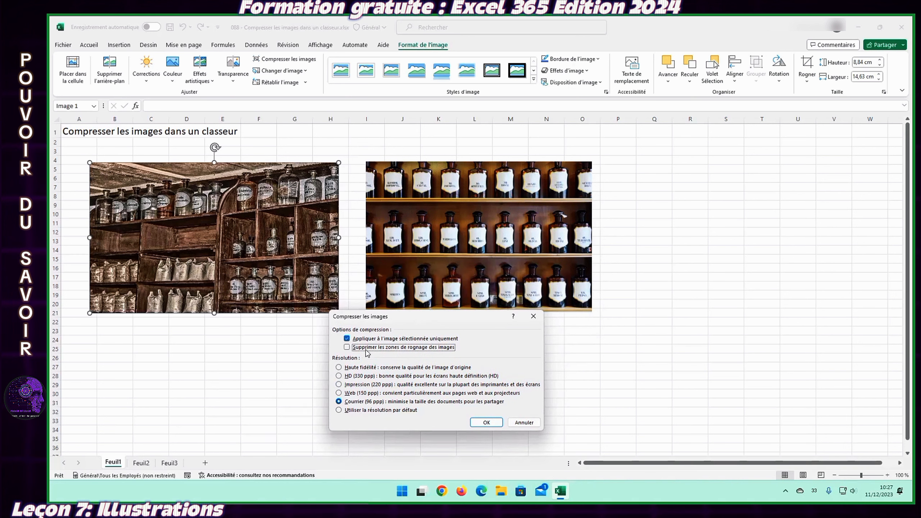
click(361, 349)
click(347, 339)
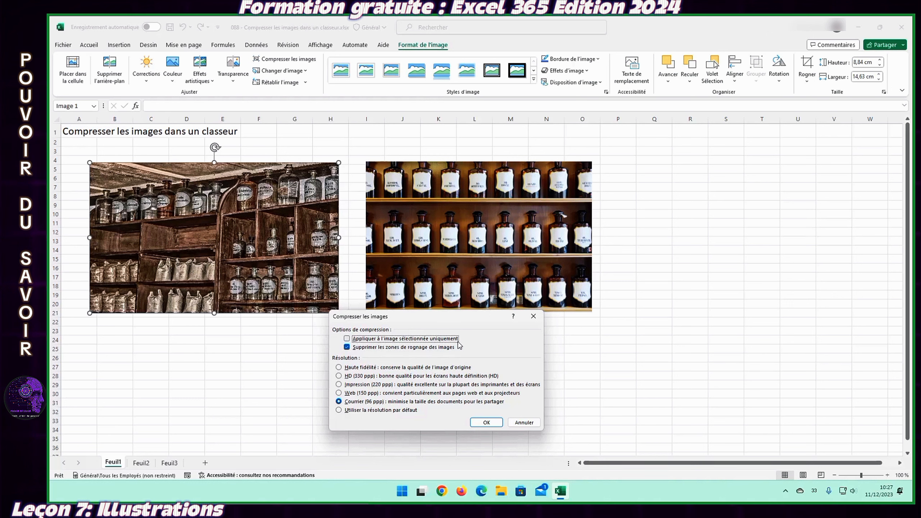
click(500, 425)
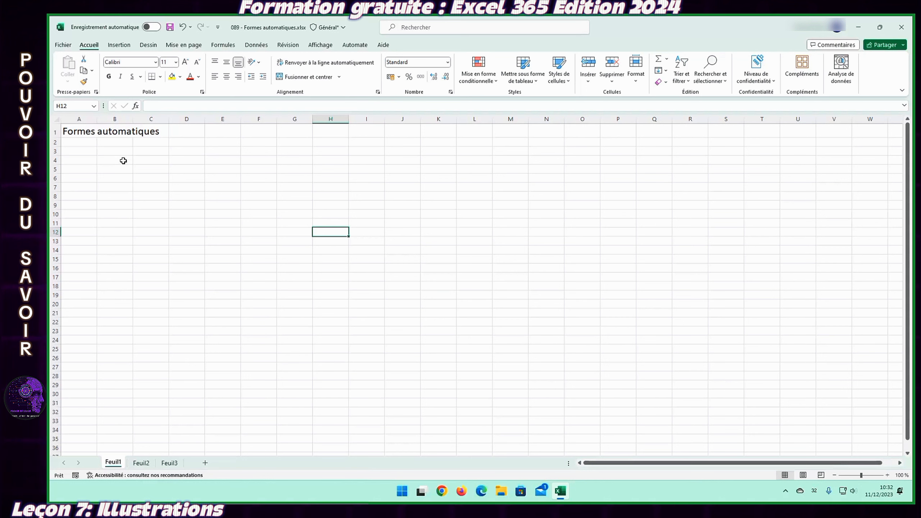
Draw a regular pentagon shape about 5.72 cm high and 6.54 cm wide below the title, around columns C to F
click(125, 48)
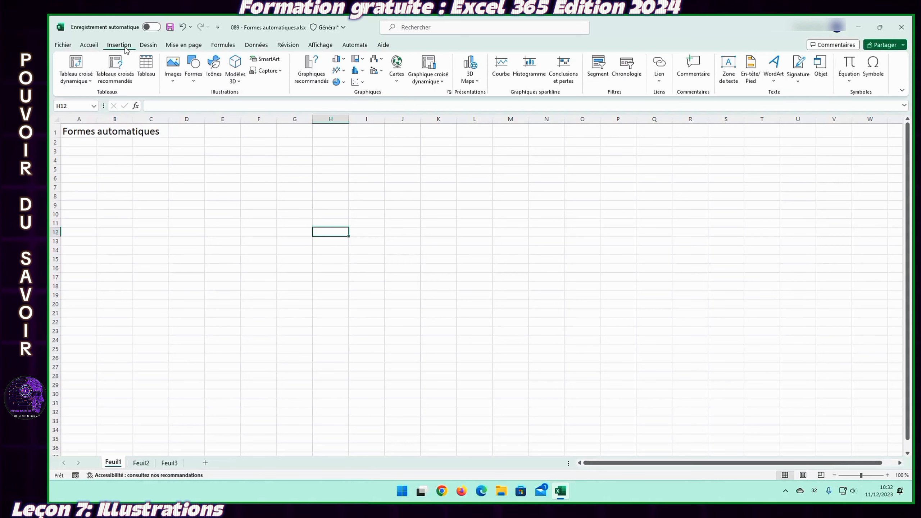
click(194, 74)
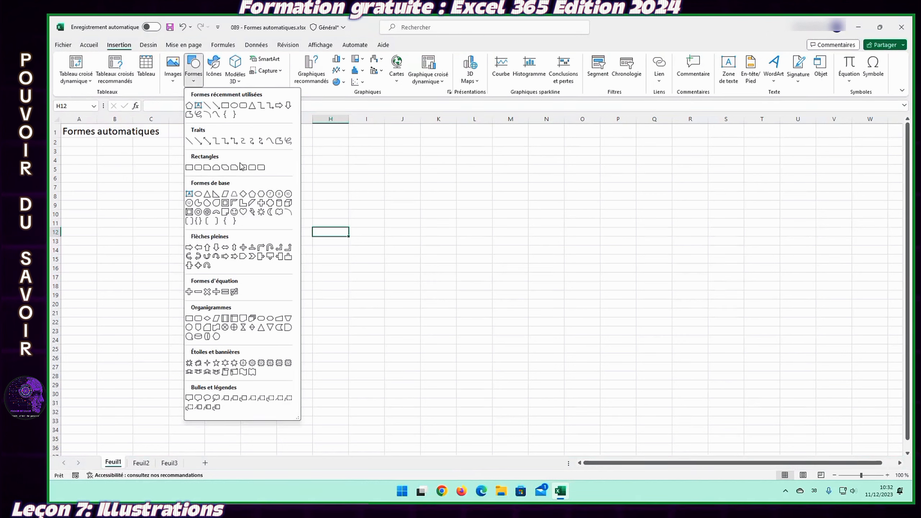
click(253, 196)
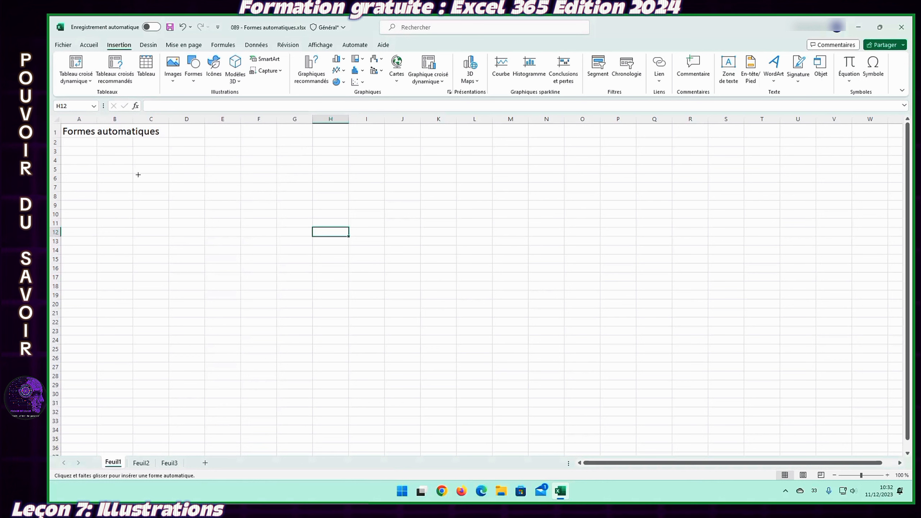
mouse_move(139, 169)
mouse_down()
mouse_move(173, 227)
mouse_move(250, 266)
mouse_up()
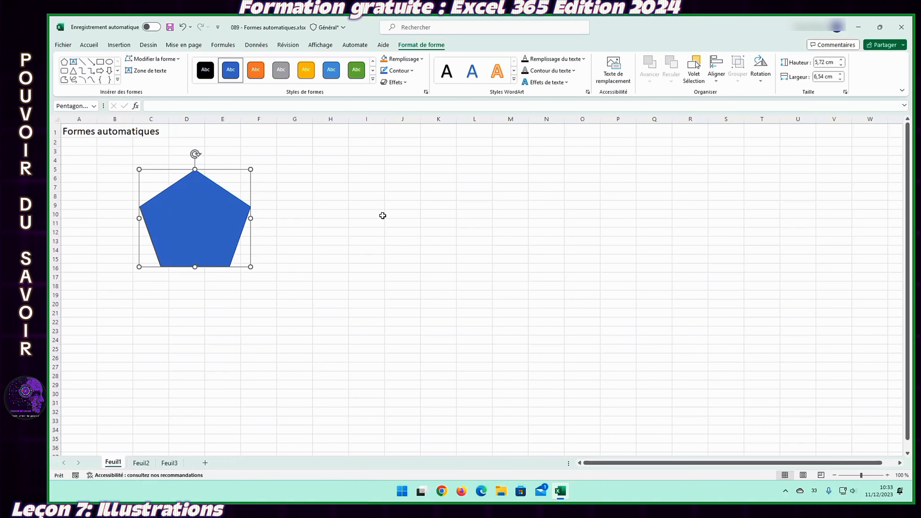
Add the text "Texte dans une forme" inside the pentagon
right_click(195, 215)
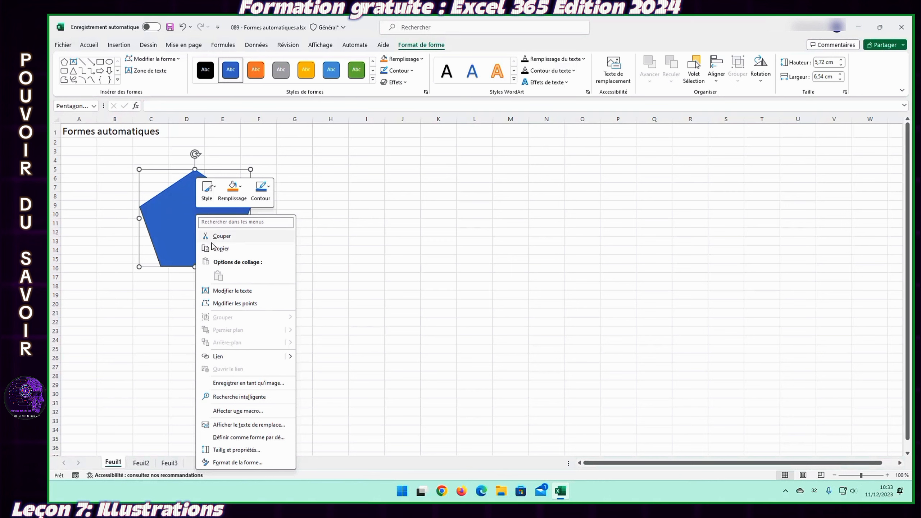
click(239, 291)
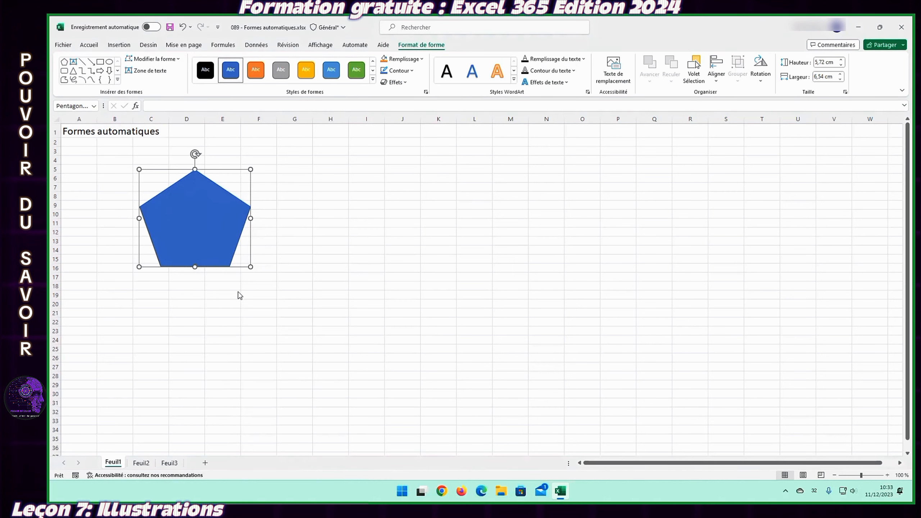
text(T)
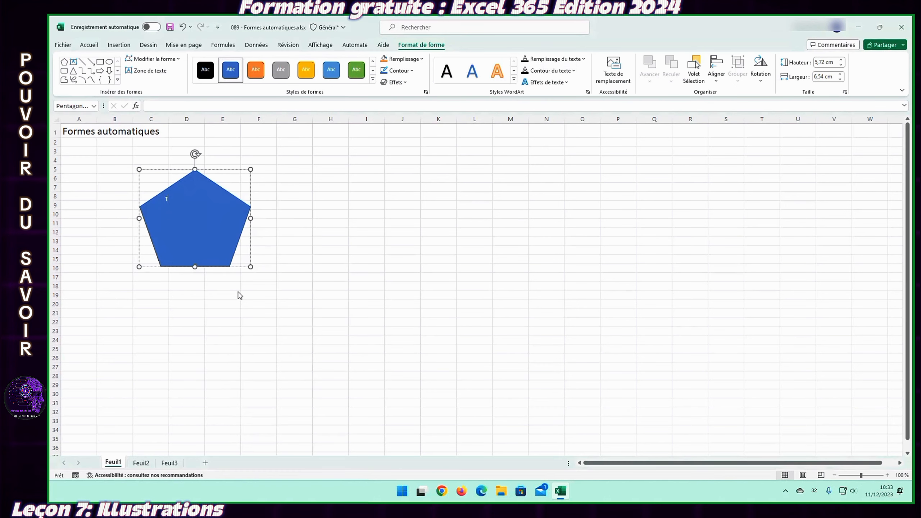
text(exte dans une forme)
Enlarge all of the pentagon's text to size 24 and centre it horizontally, leaving the shape deselected
key(ctrl+a)
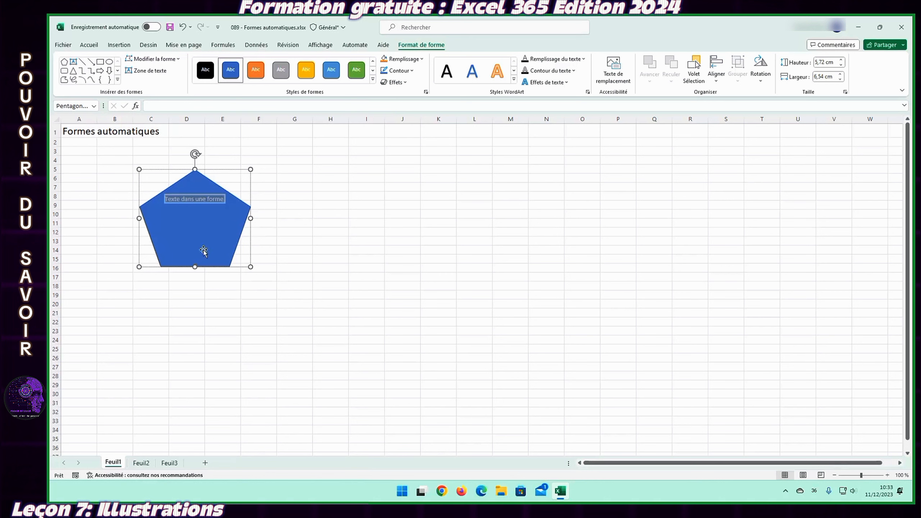
click(89, 46)
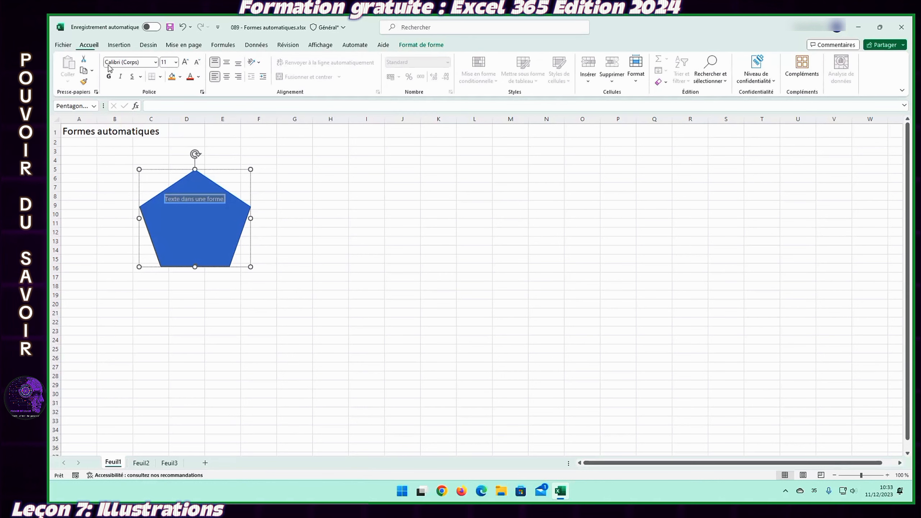
click(185, 62)
click(185, 62)
click(185, 62)
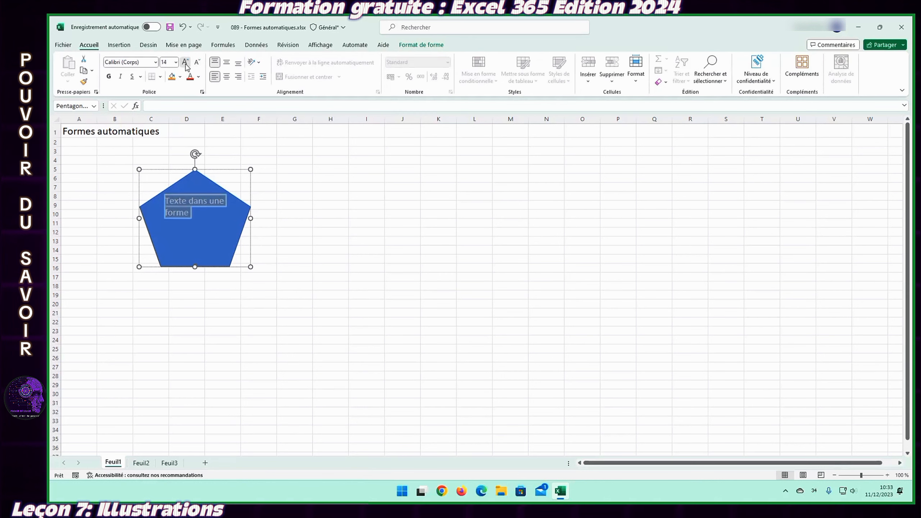
click(185, 62)
click(185, 63)
click(185, 62)
click(185, 63)
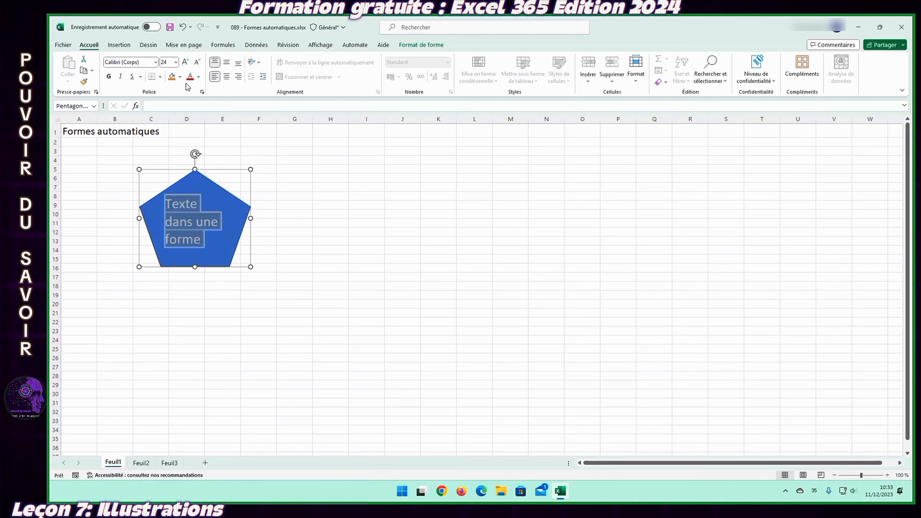
click(227, 76)
click(418, 277)
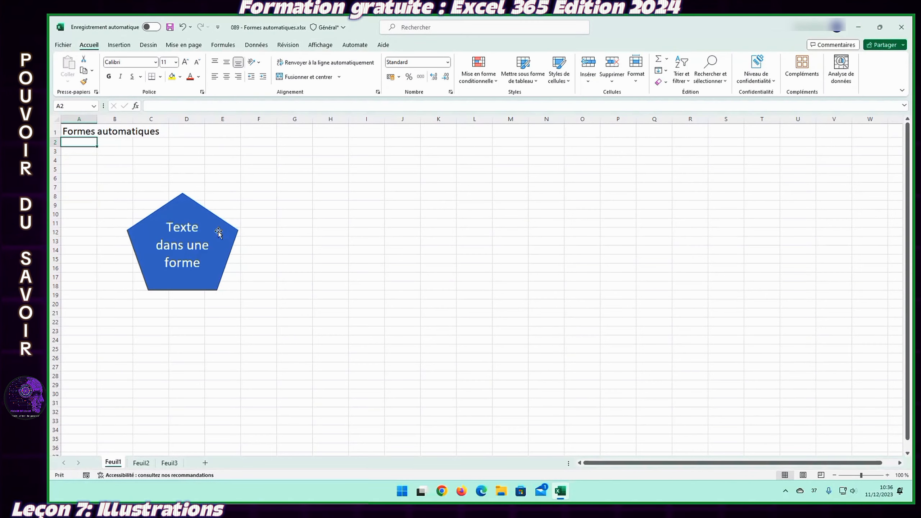
Move the pentagon and nudge it left and up so its frame starts in cell B6
click(219, 233)
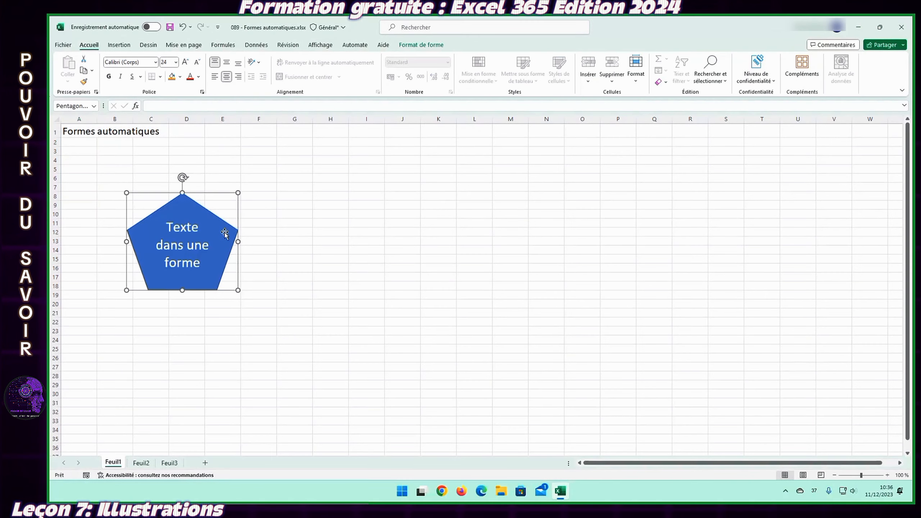
drag(204, 248, 235, 256)
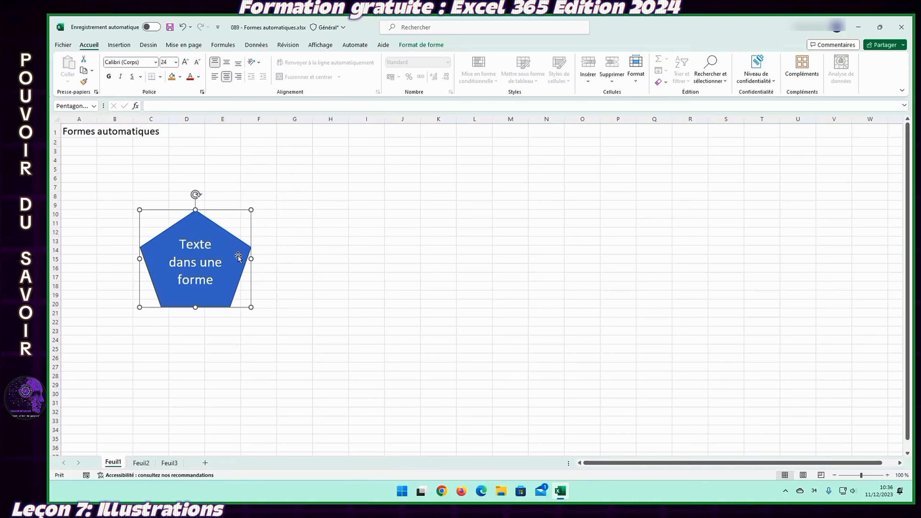
key(Left)
key(Left)
key(Left)
key(Left)
key(Left)
key(Left)
key(Left)
key(Left)
key(Left)
key(Left)
key(Left)
key(Left)
key(Left)
key(Left)
key(Left)
key(Left)
key(Left)
key(Left)
key(Left)
key(Left)
key(Left)
key(Left)
key(Left)
key(Left)
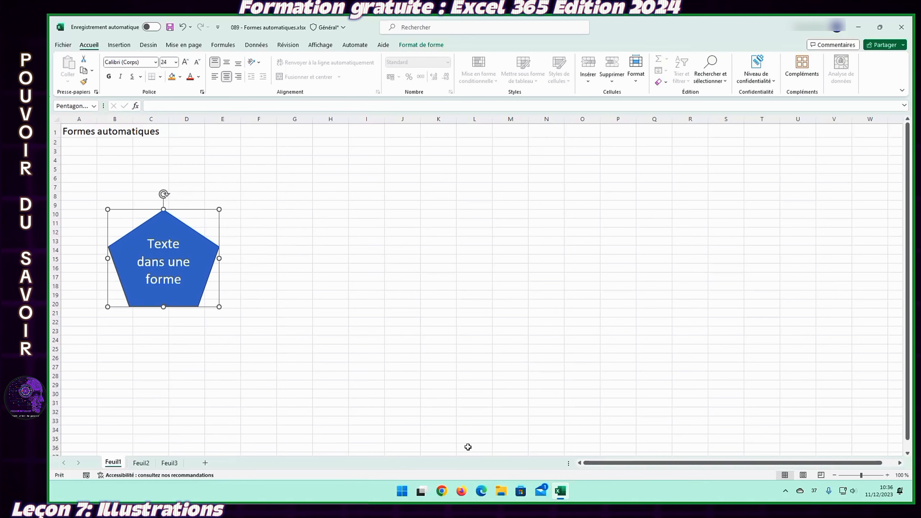
key(Up)
key(Up)
key(Up)
key(Up)
key(Up)
key(Up)
key(Up)
key(Up)
key(Up)
key(Up)
key(Up)
key(Up)
key(Up)
key(Up)
key(Up)
key(Up)
key(Up)
key(Up)
key(Up)
key(Up)
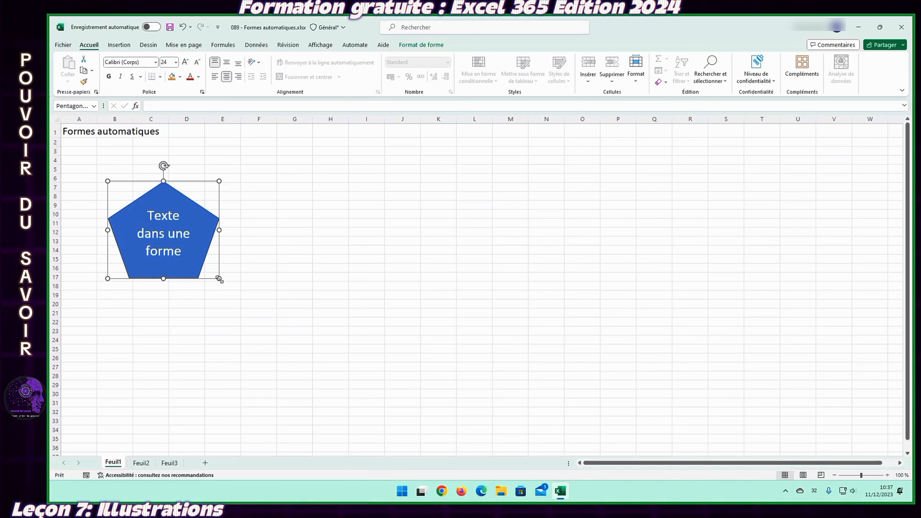
Shrink the pentagon to about 5.03 cm high and 6.19 cm wide, and try rotating it slightly
mouse_move(219, 278)
mouse_down()
mouse_move(232, 290)
mouse_move(213, 267)
mouse_up()
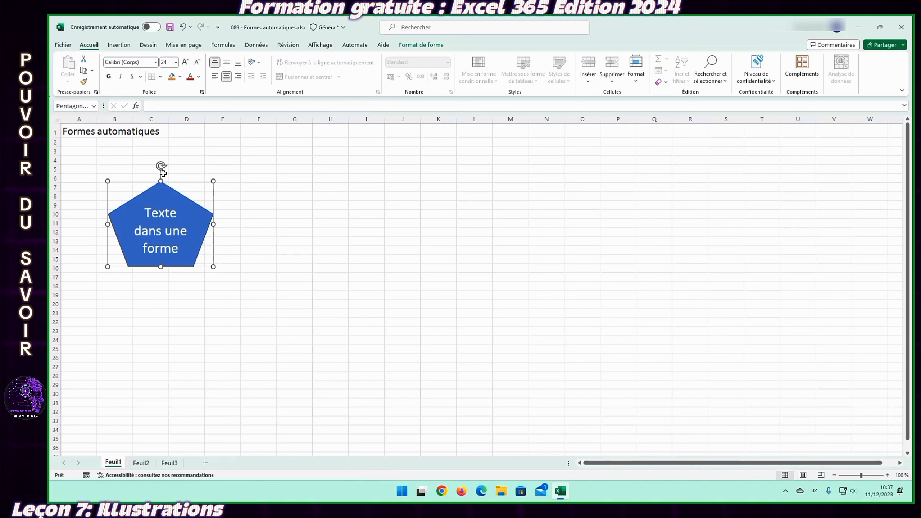
mouse_move(162, 166)
mouse_down()
mouse_move(248, 212)
mouse_move(148, 280)
mouse_move(187, 171)
mouse_move(154, 159)
mouse_move(160, 165)
mouse_up()
Change the pentagon into the trapezoid from the basic shapes
click(427, 46)
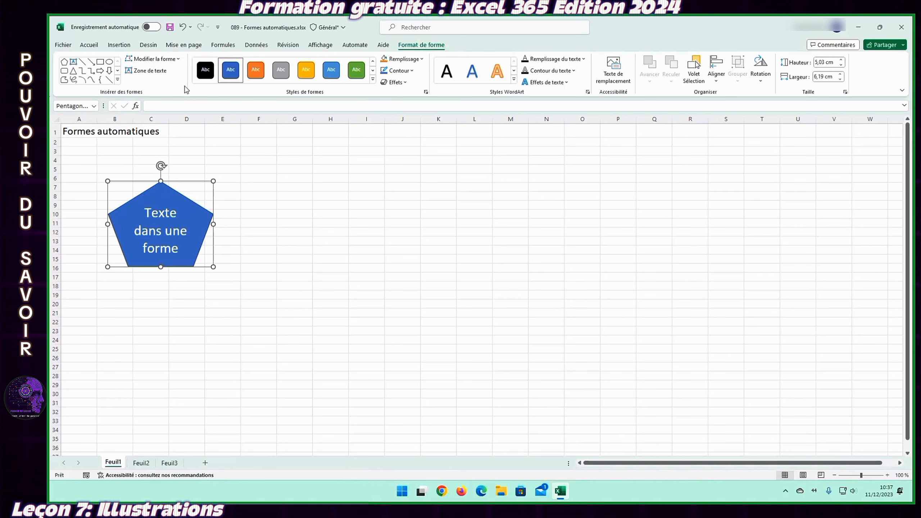
click(172, 61)
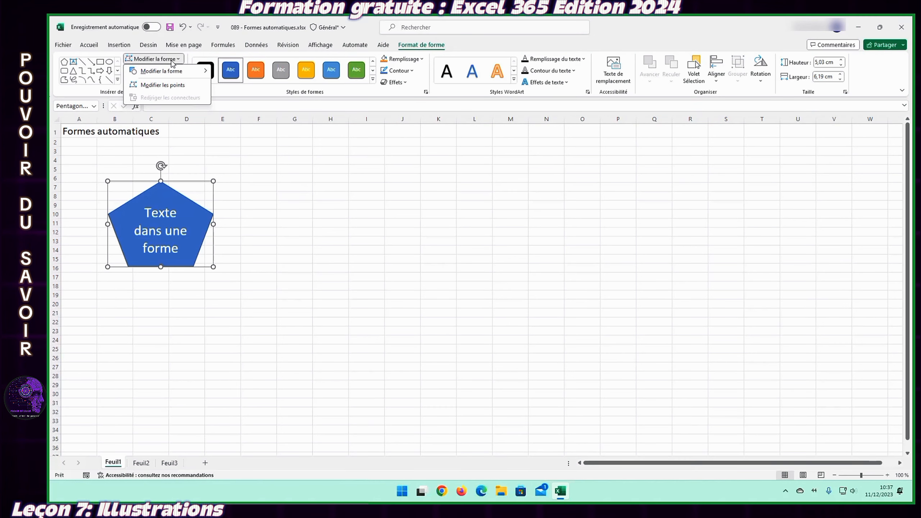
mouse_move(171, 76)
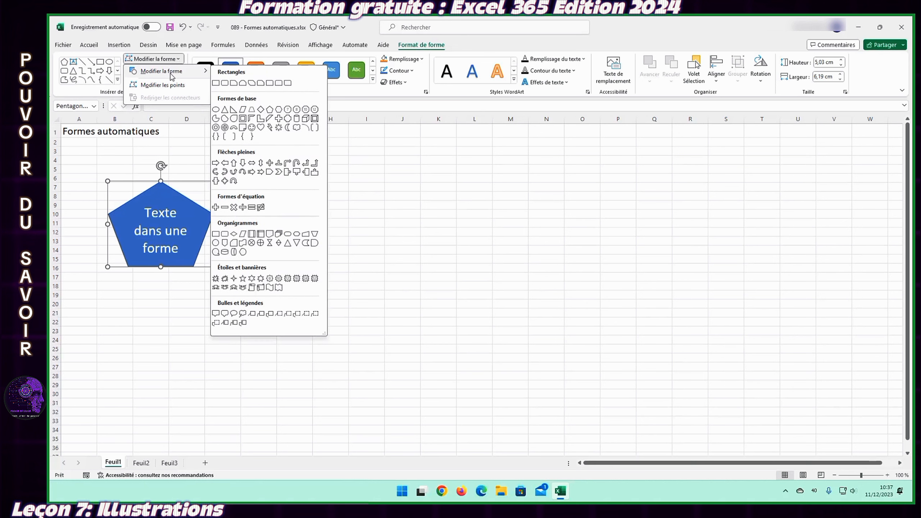
click(251, 110)
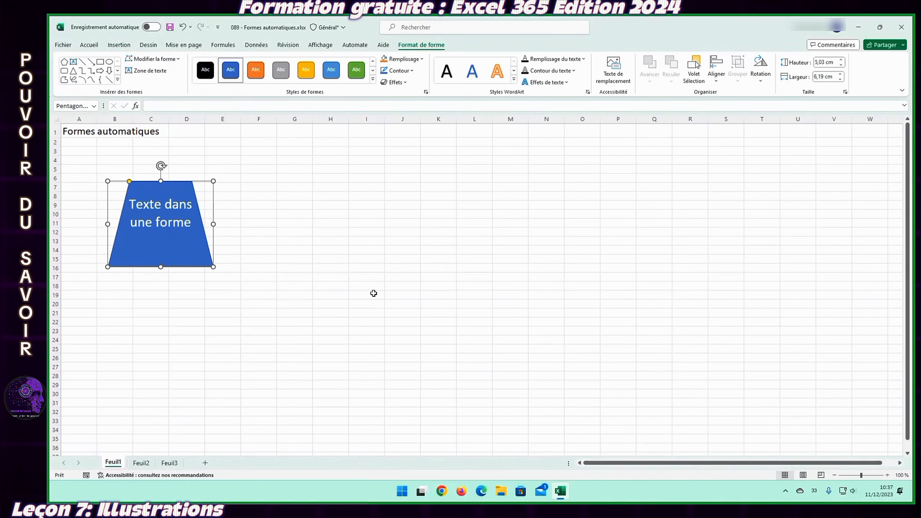
Apply the green style from the fourth row of theme styles to the trapezoid, and switch it to the matching light blue style
click(373, 79)
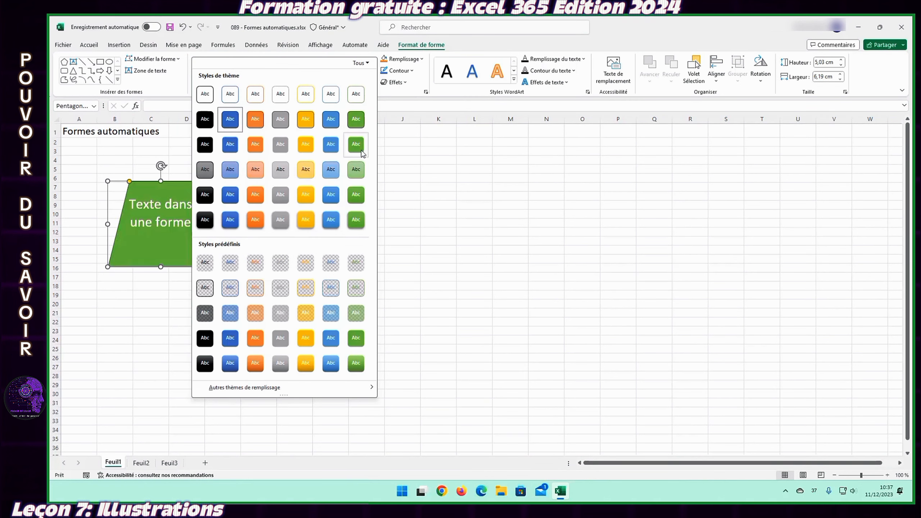
click(356, 169)
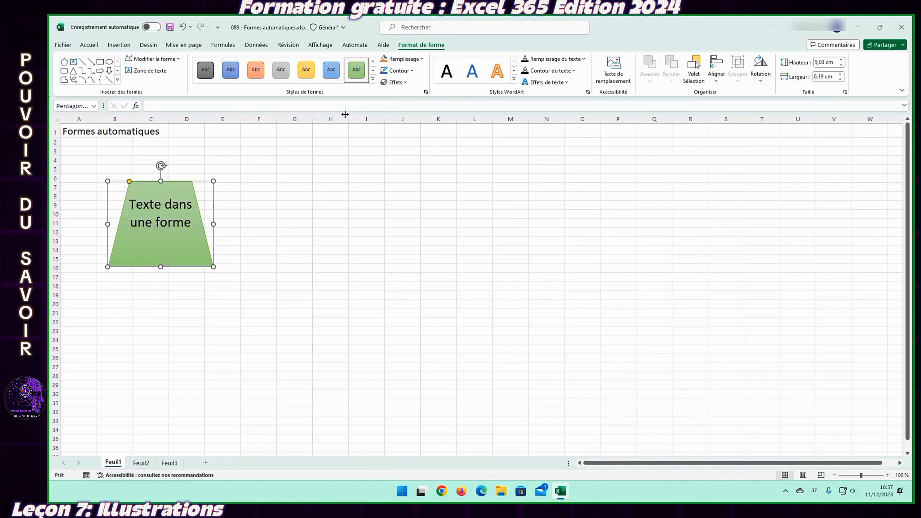
click(340, 79)
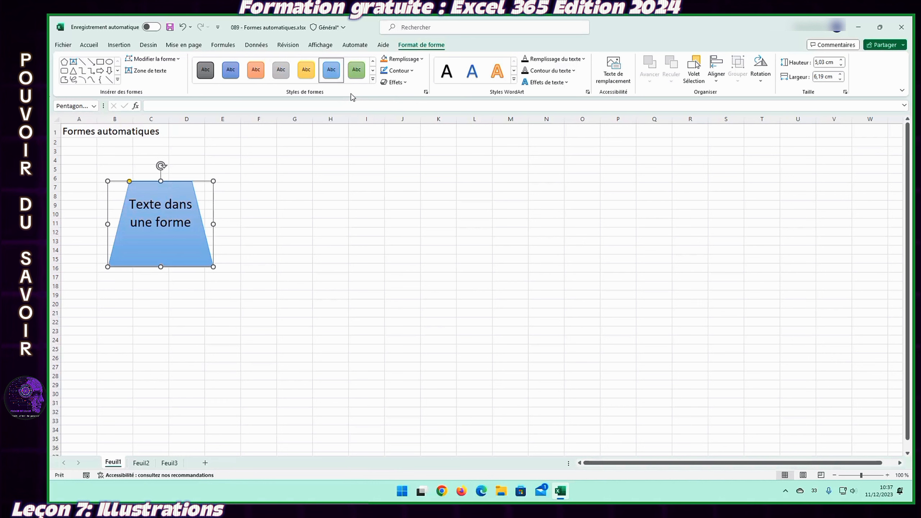
Give the trapezoid's outline the curved sketched style, the second one among the sketch options
click(400, 74)
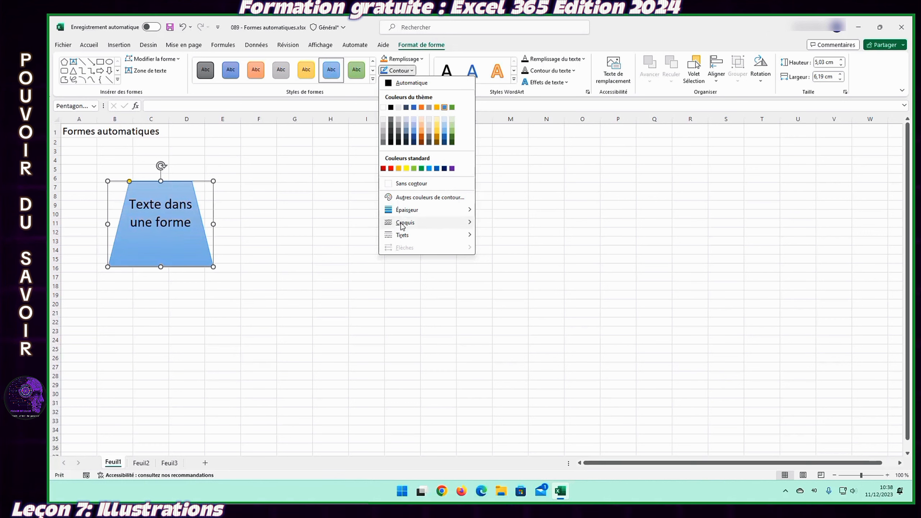
mouse_move(402, 226)
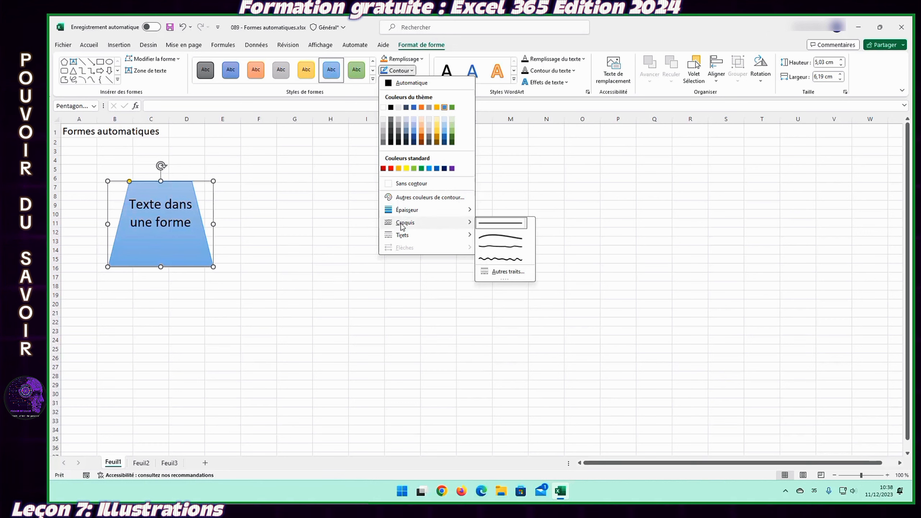
click(494, 238)
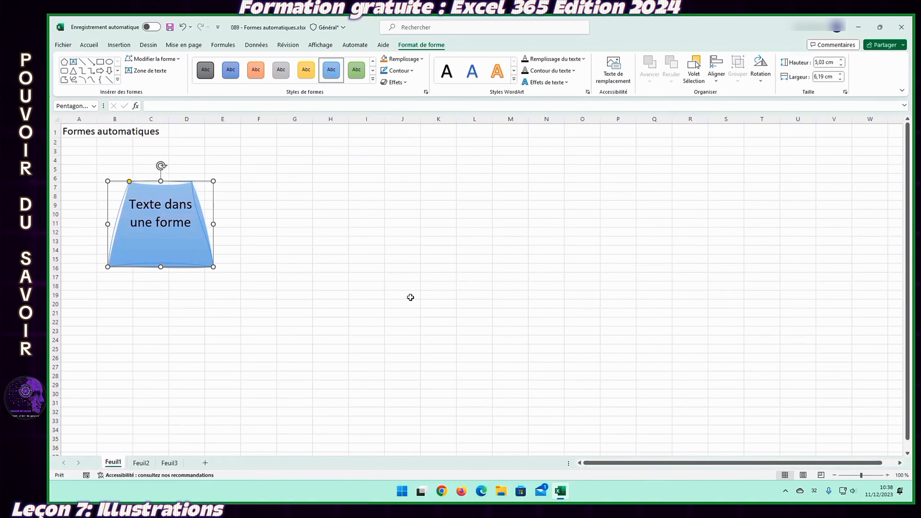
Fill the trapezoid with the first gradient variation
click(393, 82)
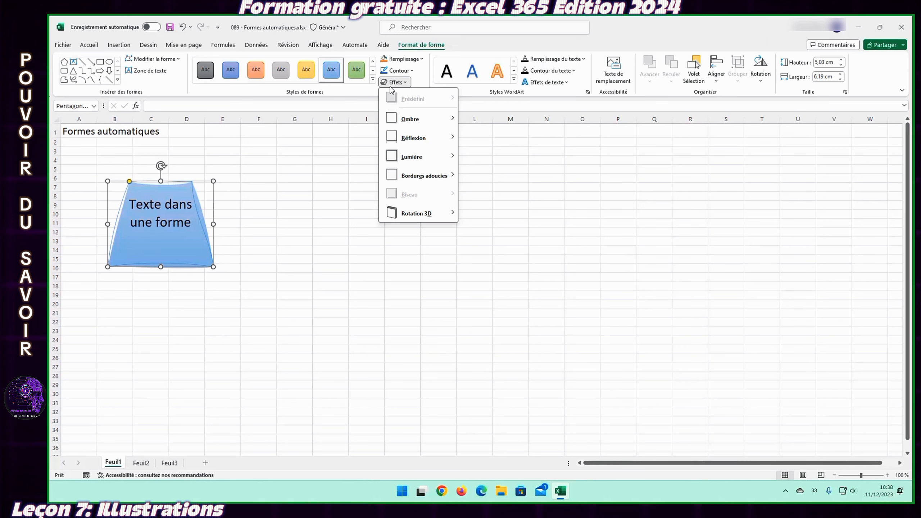
click(390, 86)
click(403, 58)
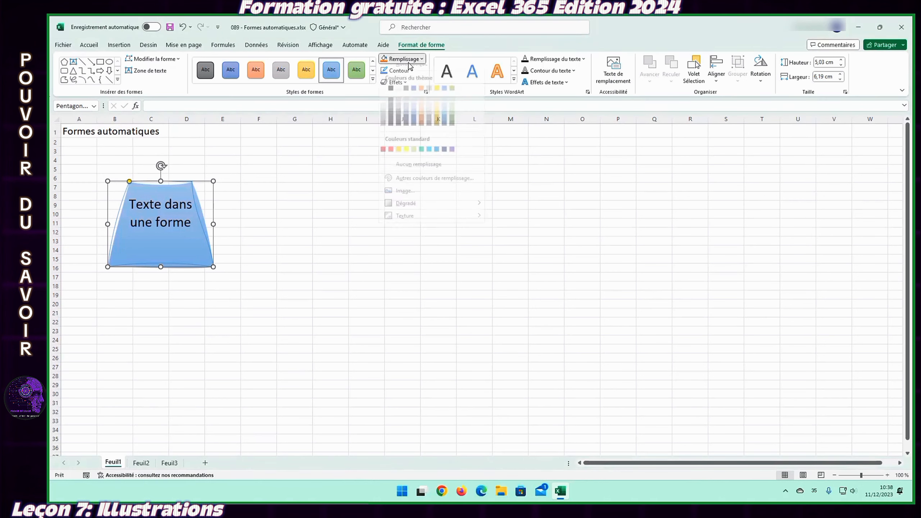
mouse_move(406, 211)
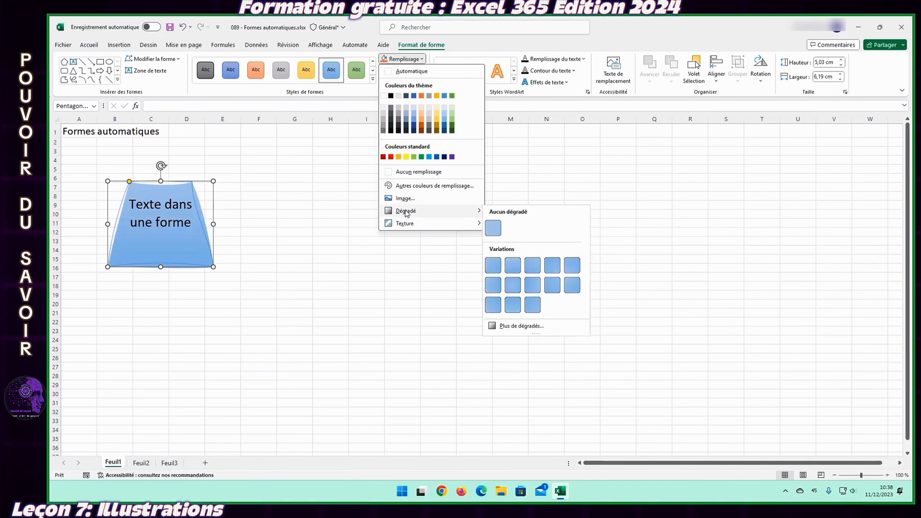
click(494, 265)
Set the trapezoid's outline to 3 pt thick and colour it standard orange
click(399, 70)
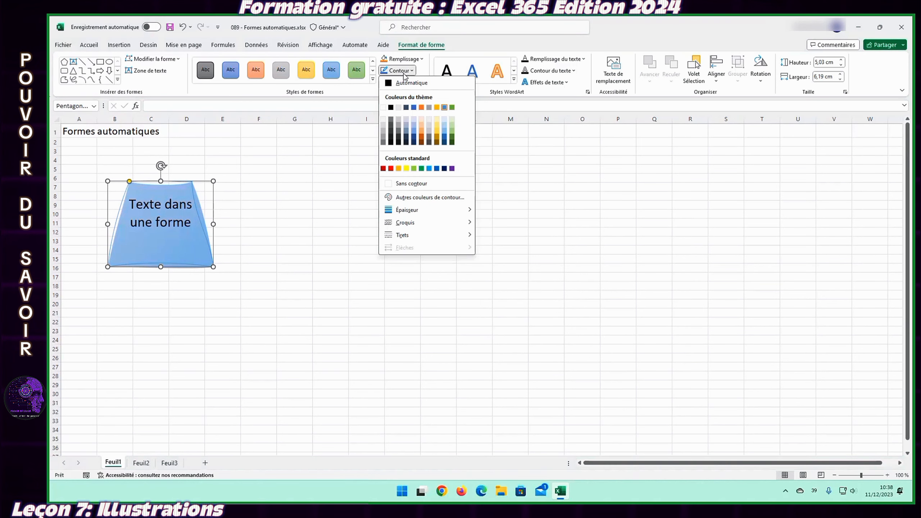
mouse_move(402, 211)
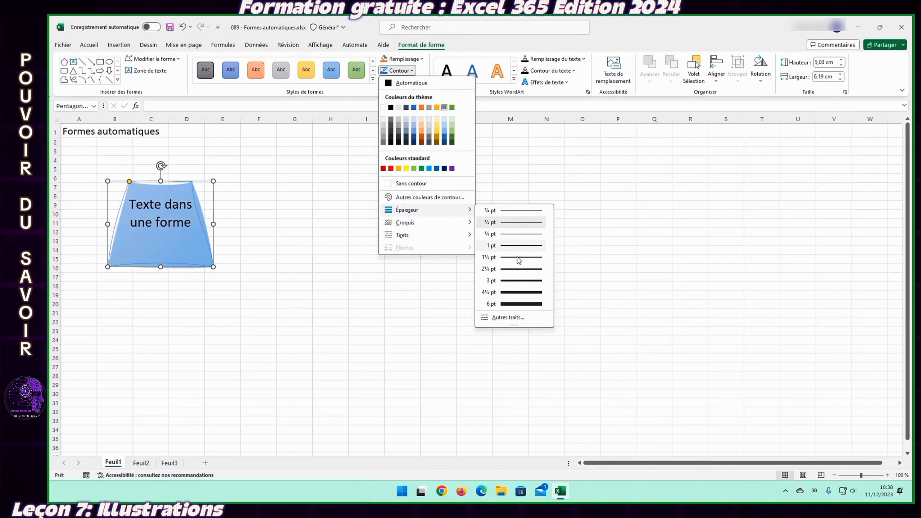
click(484, 280)
click(399, 70)
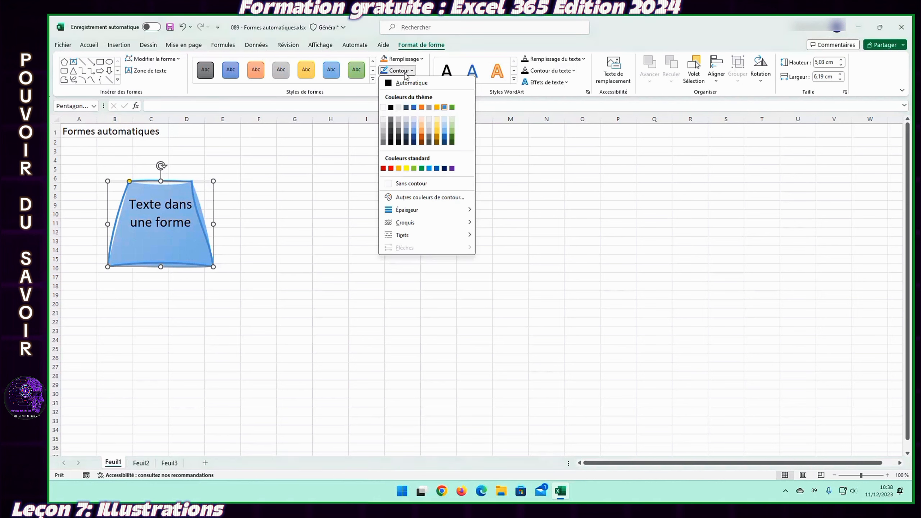
click(398, 168)
Add the middle outer shadow from the first row and the first reflection variation to the trapezoid, and deselect it
click(403, 83)
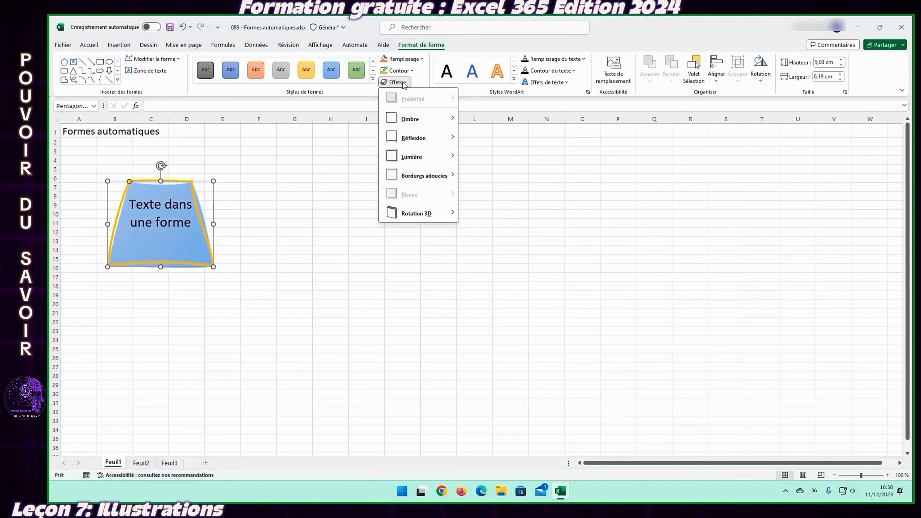
mouse_move(403, 123)
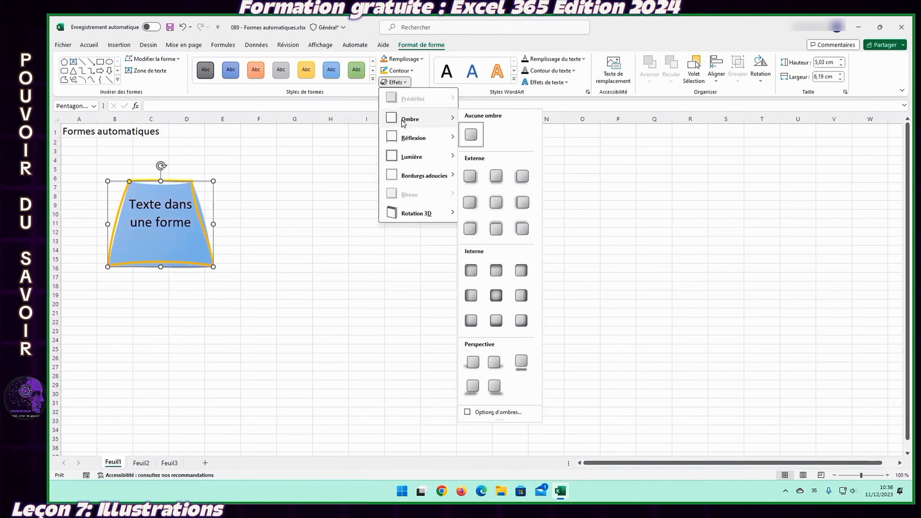
click(494, 175)
click(400, 83)
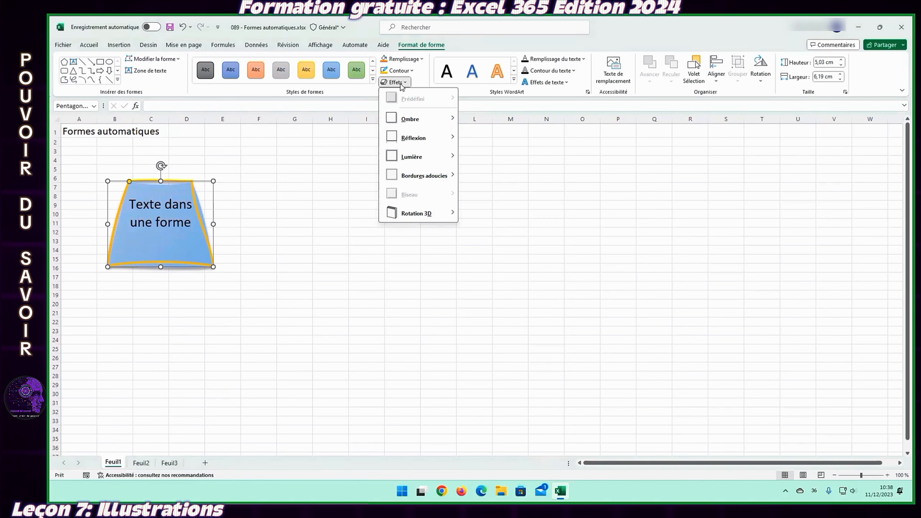
mouse_move(403, 138)
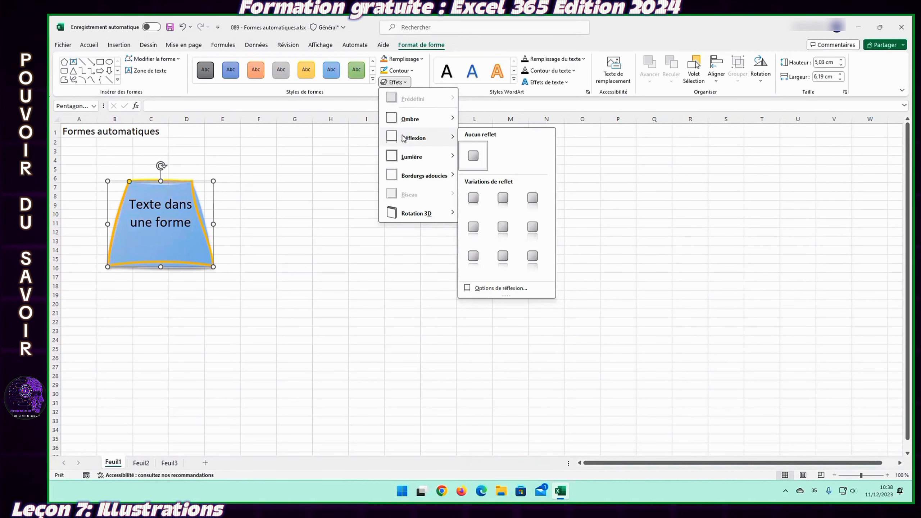
click(473, 198)
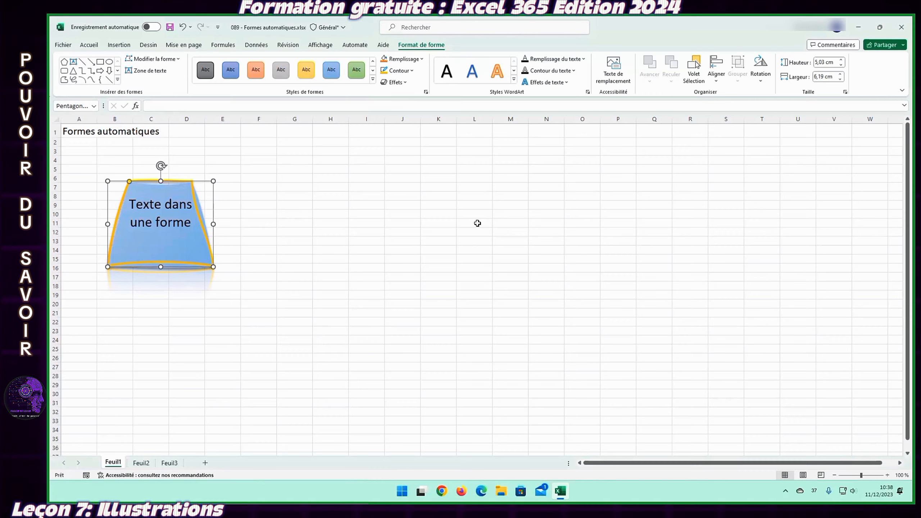
click(467, 349)
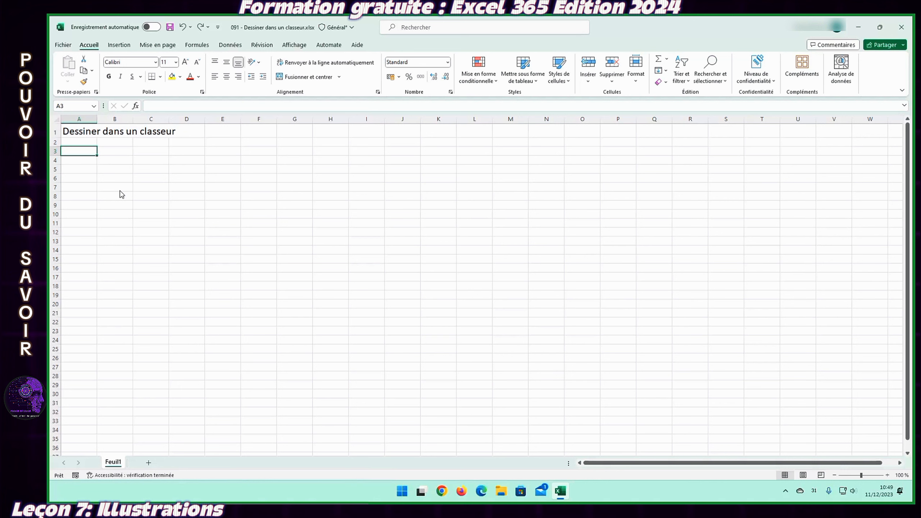
Enable the Dessin tab among the main tabs in the ribbon customization options
click(62, 45)
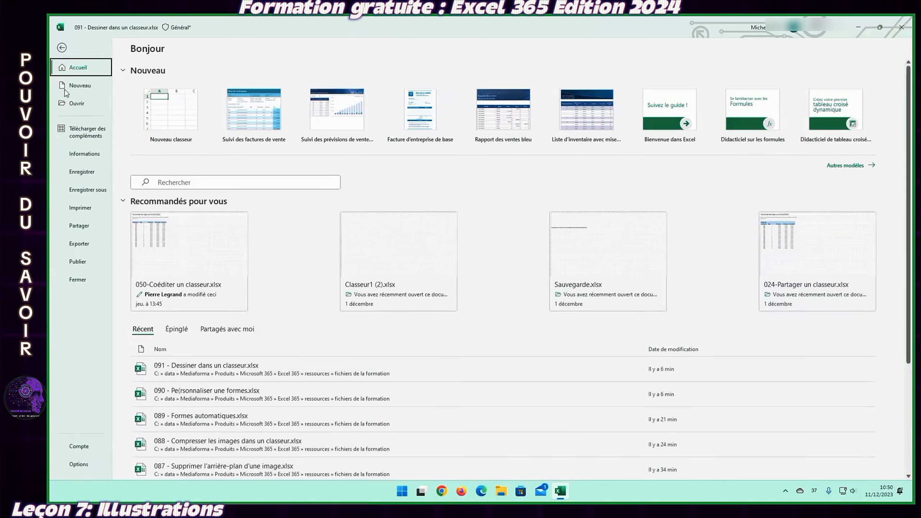
click(78, 463)
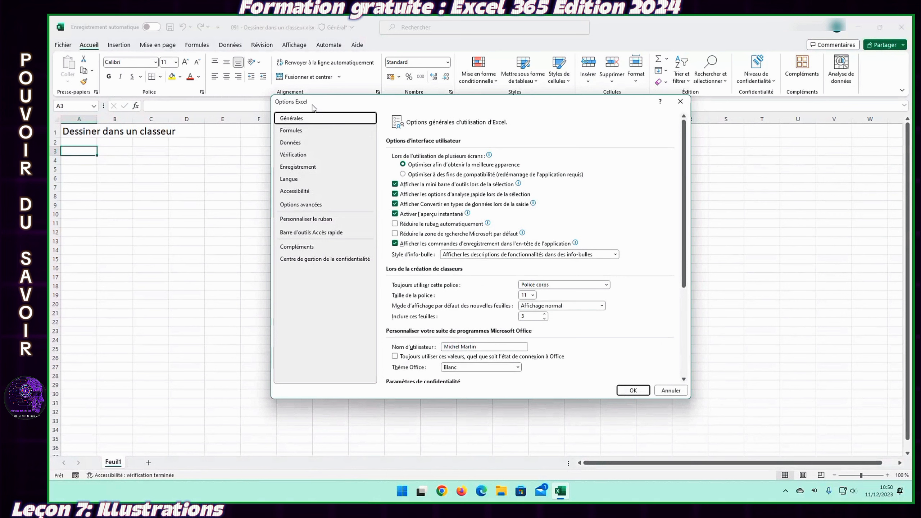
click(321, 220)
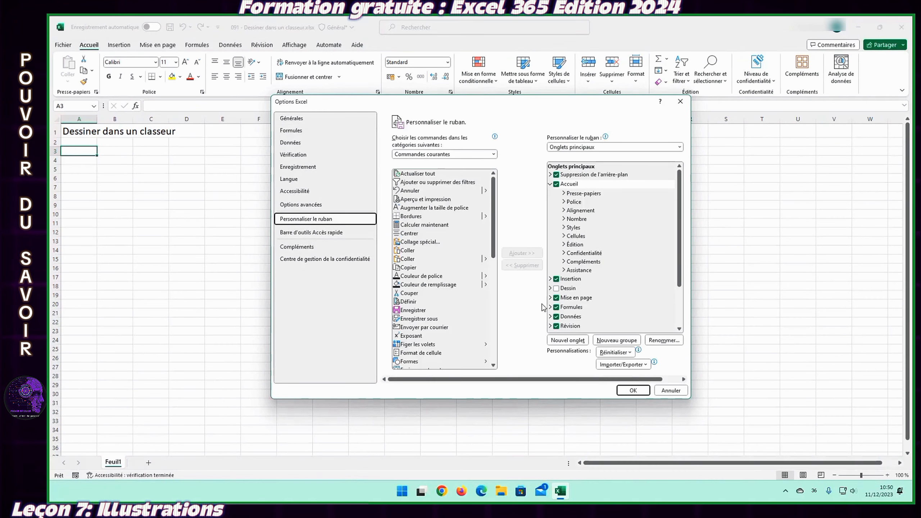
click(558, 289)
click(557, 289)
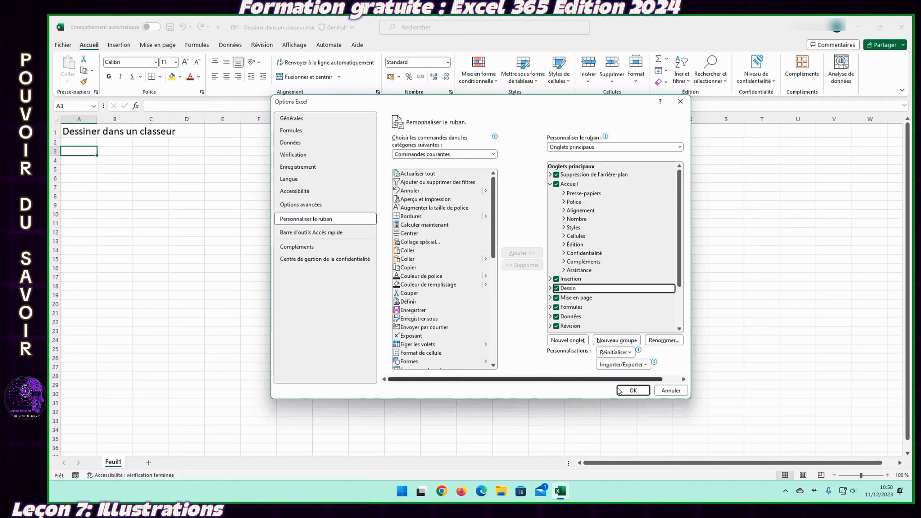
click(647, 392)
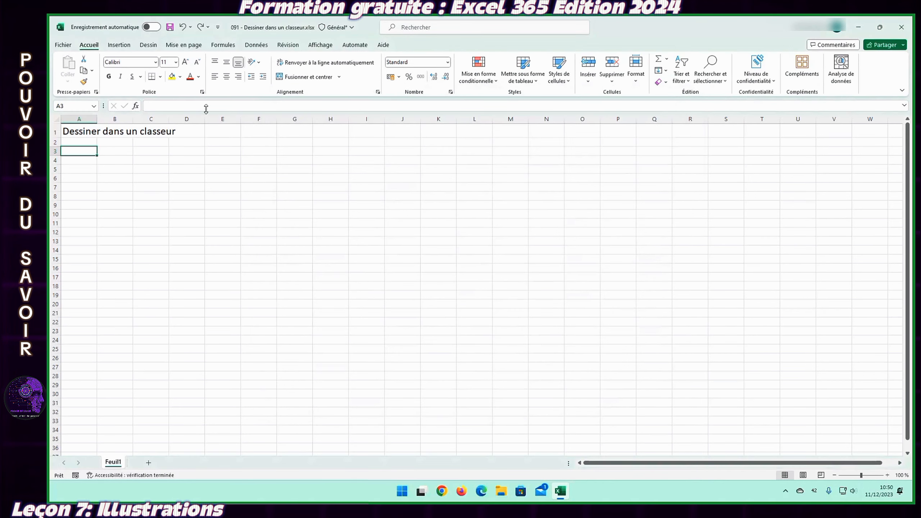
Draw a wavy red pen line from about column C to F in rows 10 to 14, select it and deselect it
click(148, 44)
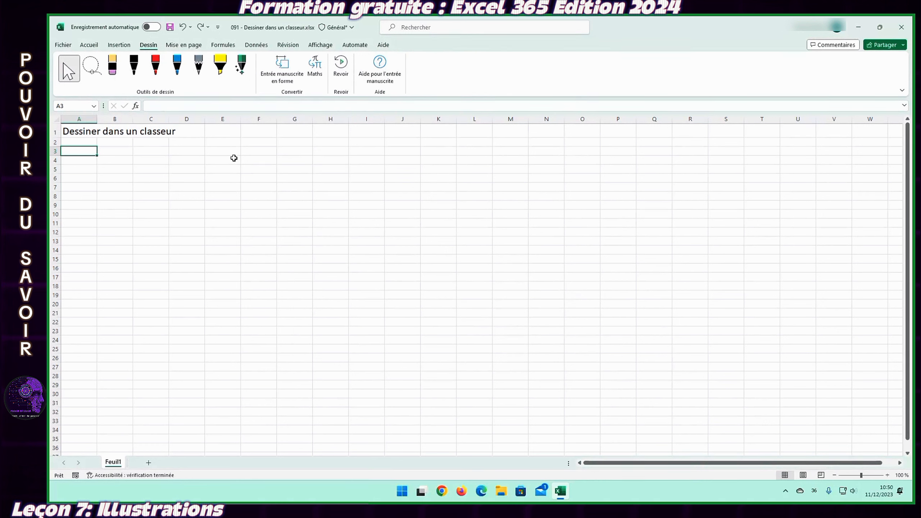
click(155, 67)
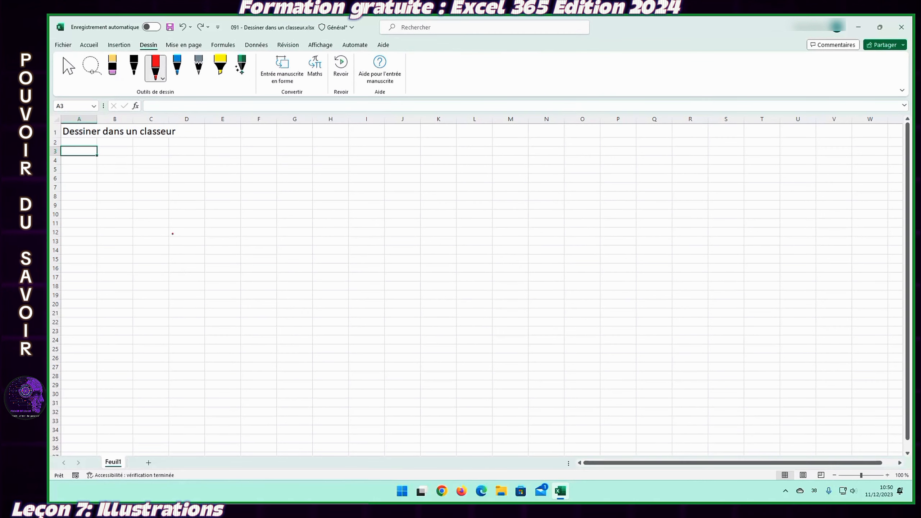
drag(163, 220, 262, 250)
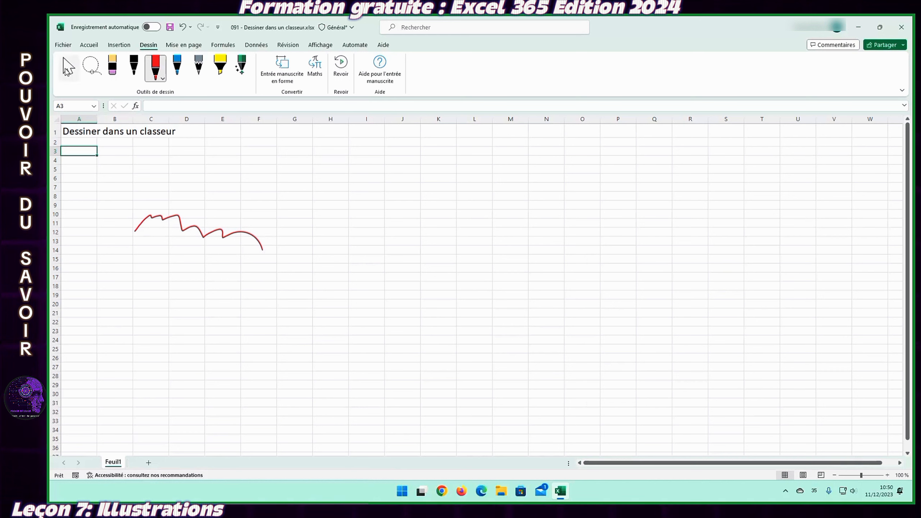
click(69, 68)
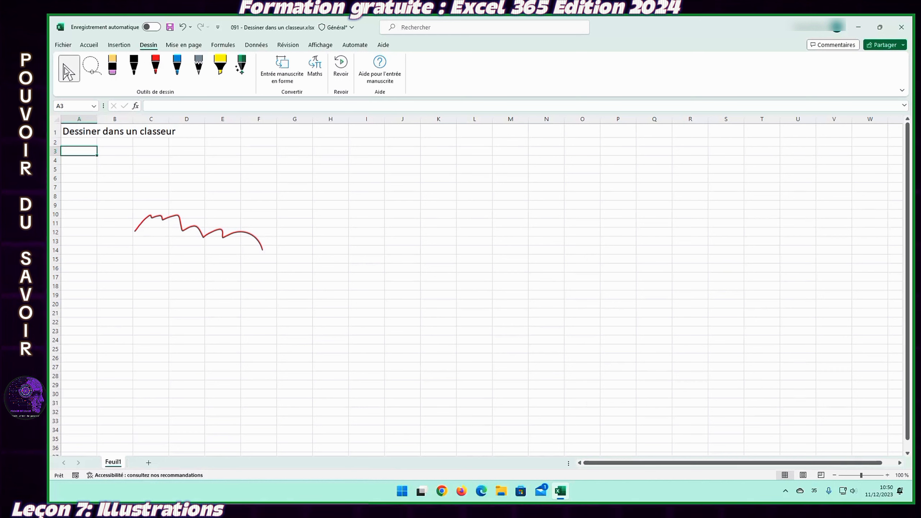
click(158, 217)
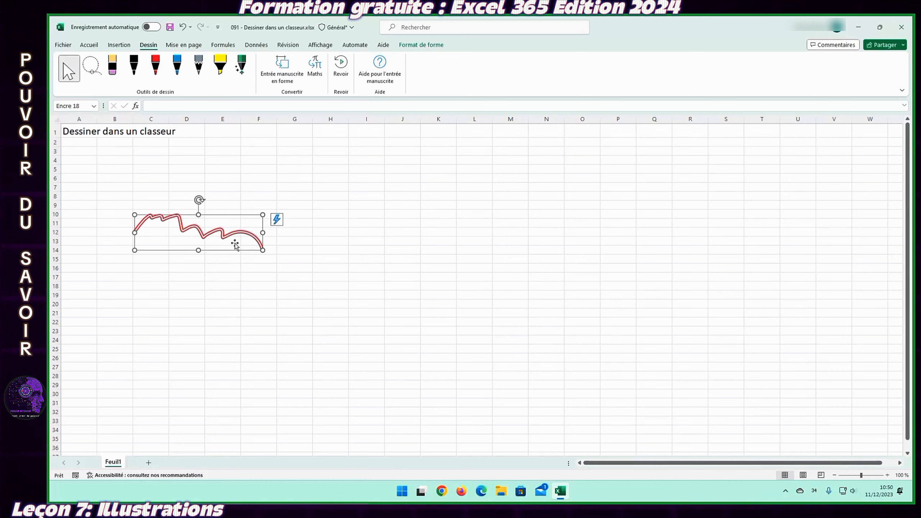
click(395, 294)
Try lassoing the wavy red line, and erase it with the eraser
click(90, 68)
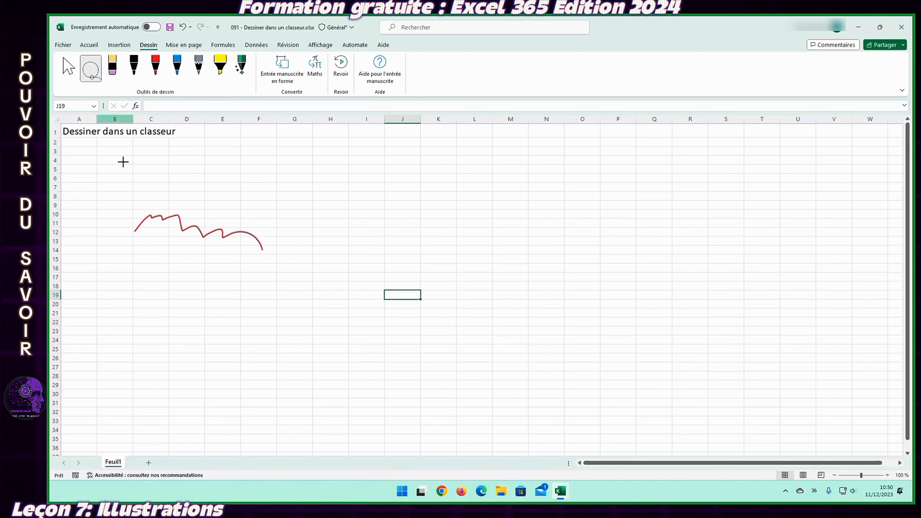
mouse_move(124, 162)
mouse_down()
mouse_move(313, 261)
mouse_move(238, 316)
mouse_move(131, 331)
mouse_up()
click(307, 330)
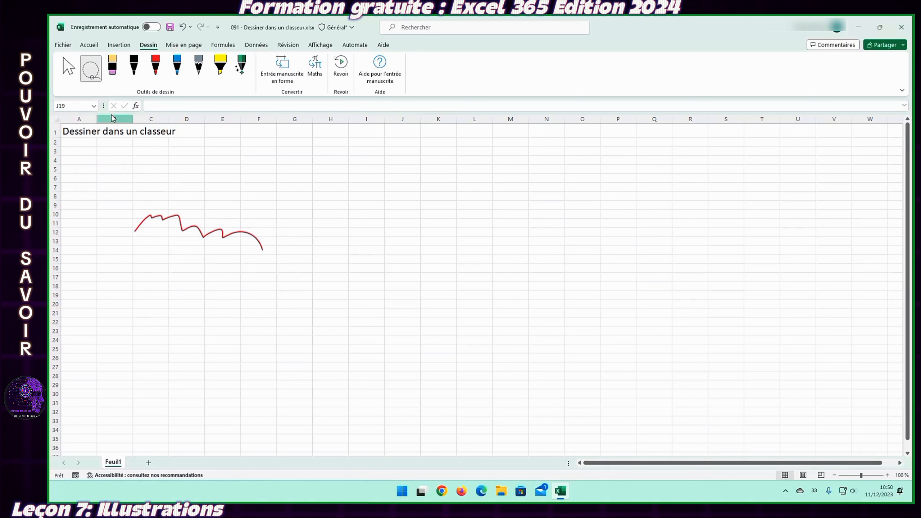
click(112, 68)
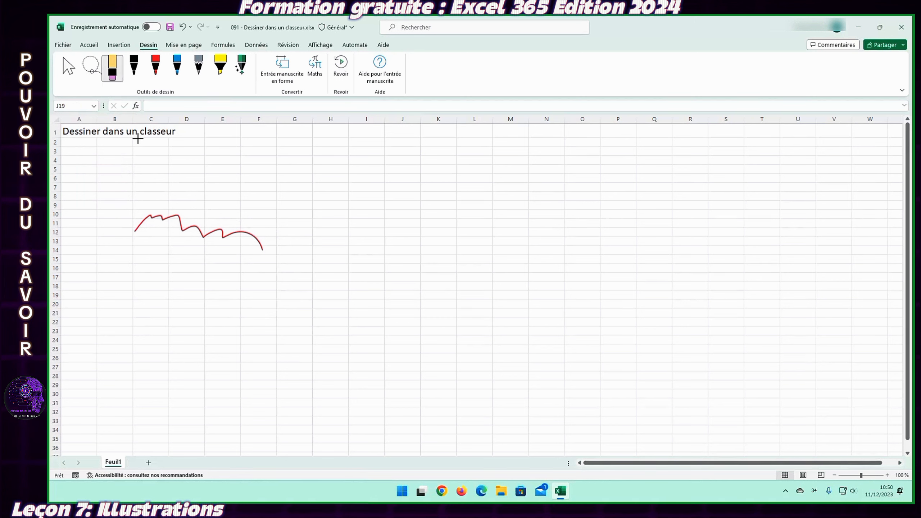
click(178, 216)
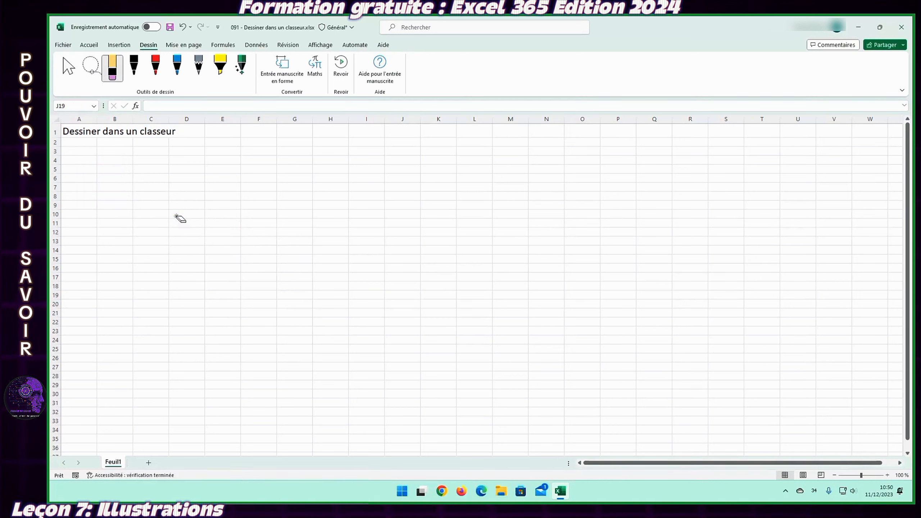
Draw with the red pen a freehand rectangle around B7:E16 and a rough circle around H6:L19
click(156, 69)
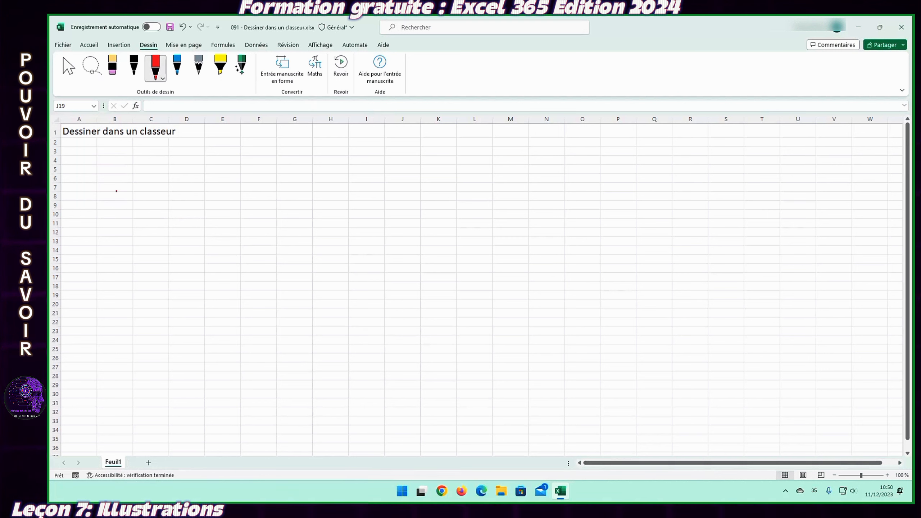
mouse_move(116, 190)
mouse_down()
mouse_move(114, 261)
mouse_move(217, 266)
mouse_move(228, 205)
mouse_move(177, 186)
mouse_up()
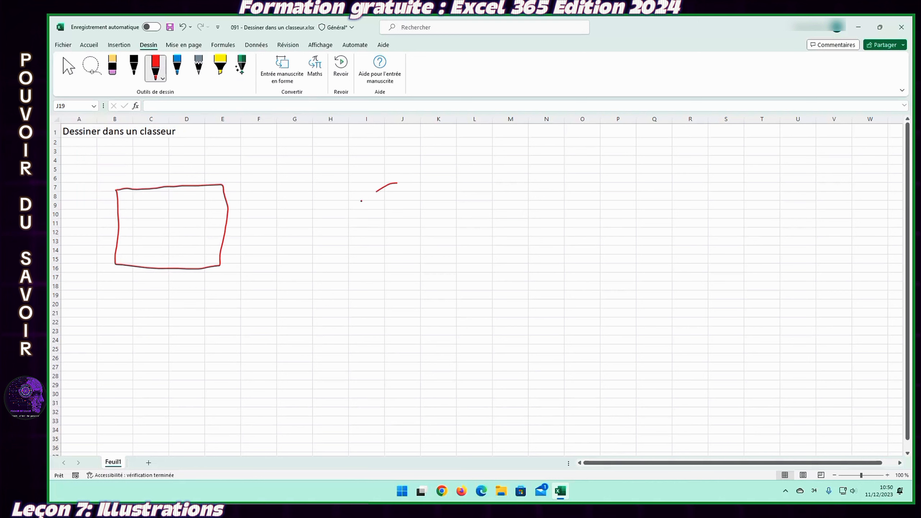
mouse_move(362, 201)
mouse_down()
mouse_move(361, 285)
mouse_move(476, 265)
mouse_move(440, 199)
mouse_move(406, 186)
mouse_up()
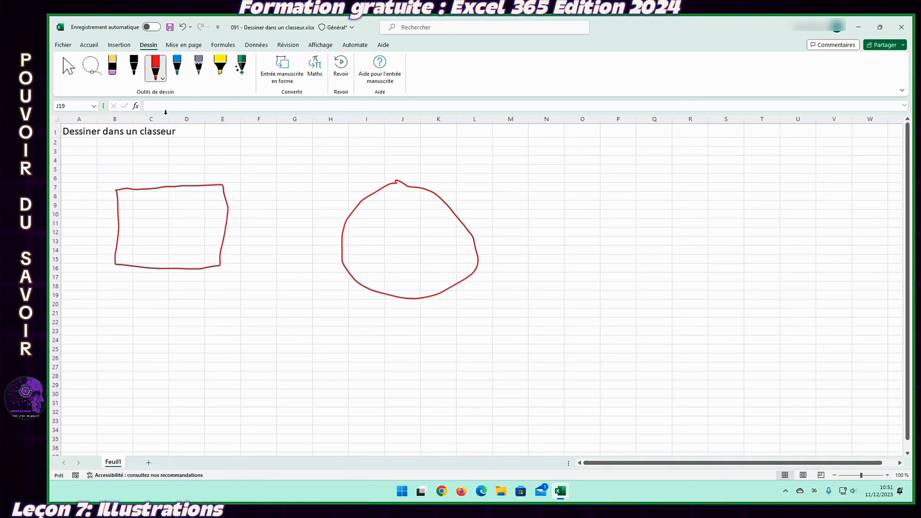
Select the hand-drawn circle and convert the ink to a shape
click(70, 71)
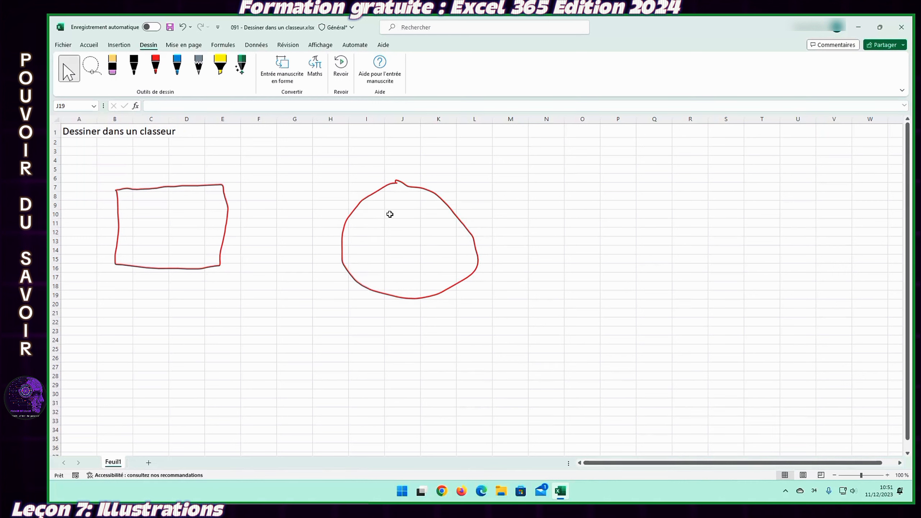
click(358, 203)
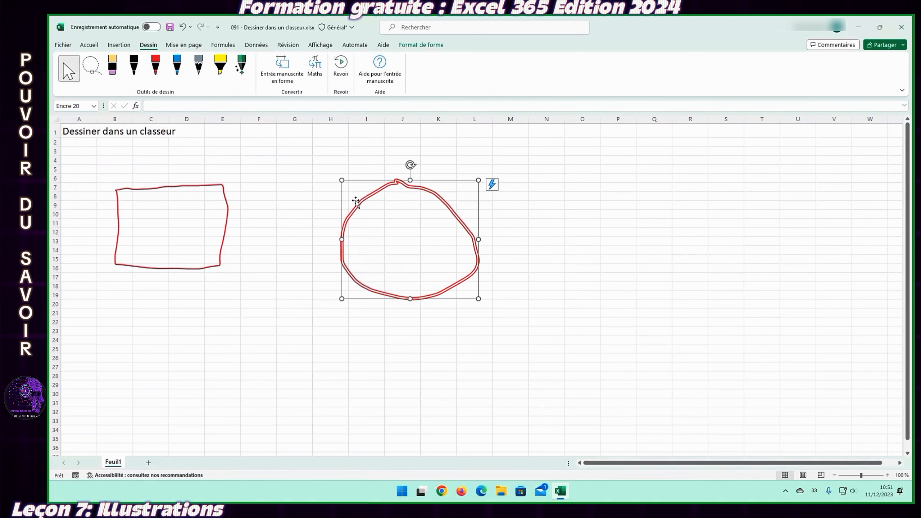
click(288, 77)
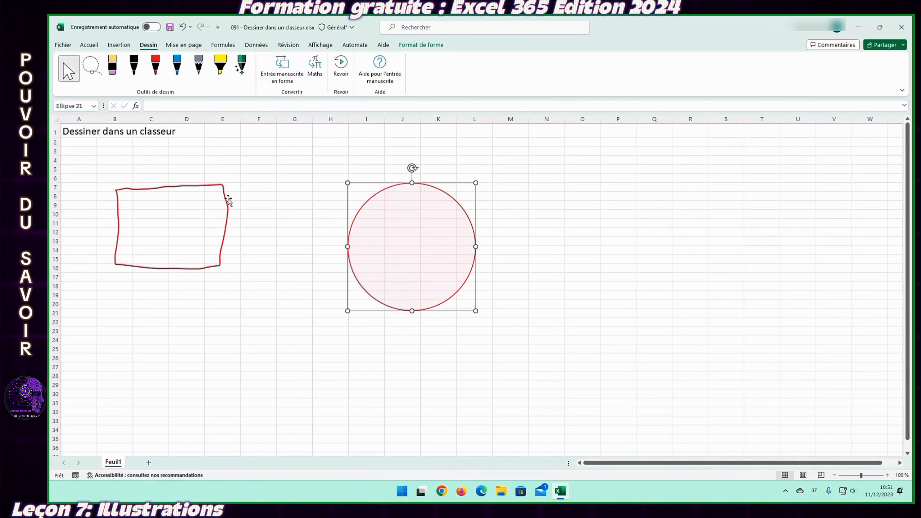
Convert the hand-drawn rectangle to a shape, give it a darker blue theme outline and deselect it
click(177, 187)
click(280, 77)
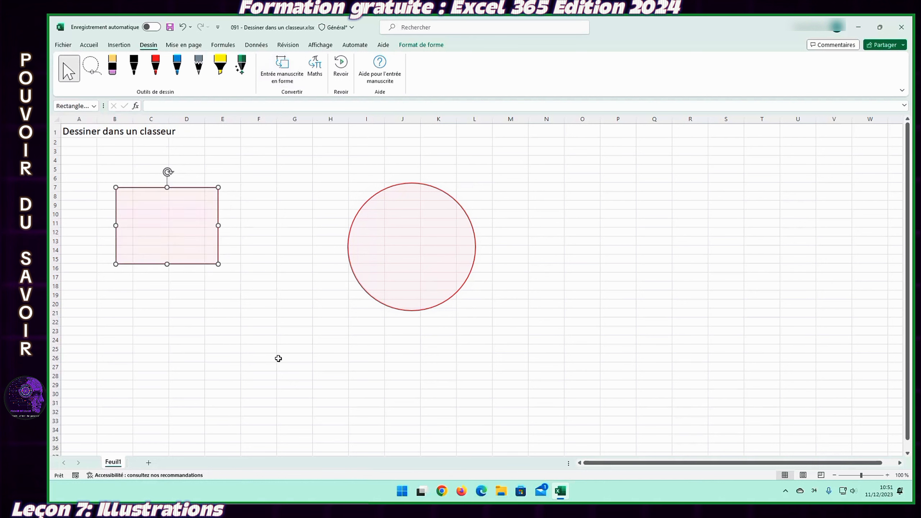
click(432, 50)
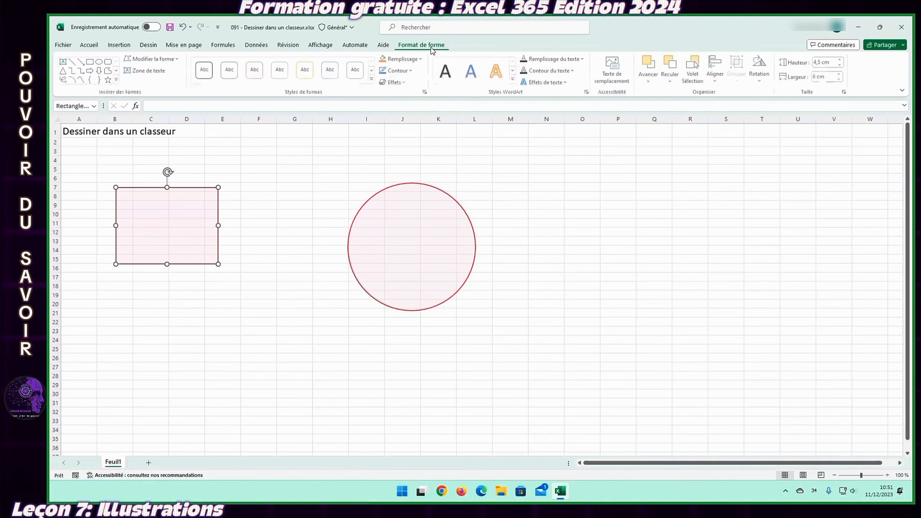
click(398, 70)
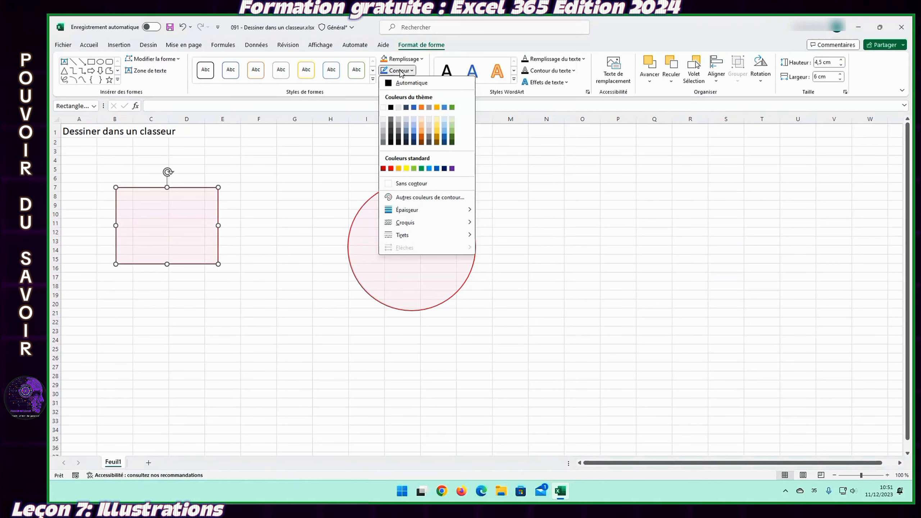
click(443, 135)
click(290, 333)
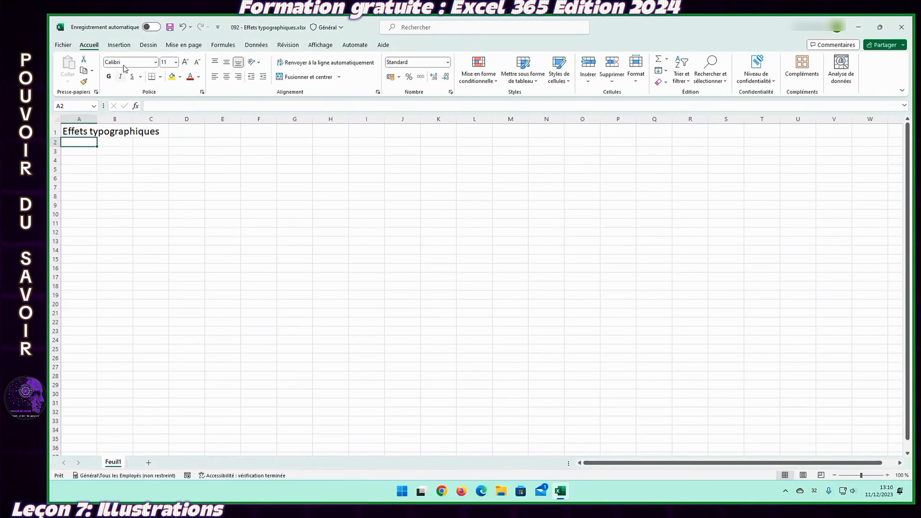
Insert WordArt in the white-filled, blue-outlined style with a shadow from the second row, reading "Effets typographiques"
click(119, 47)
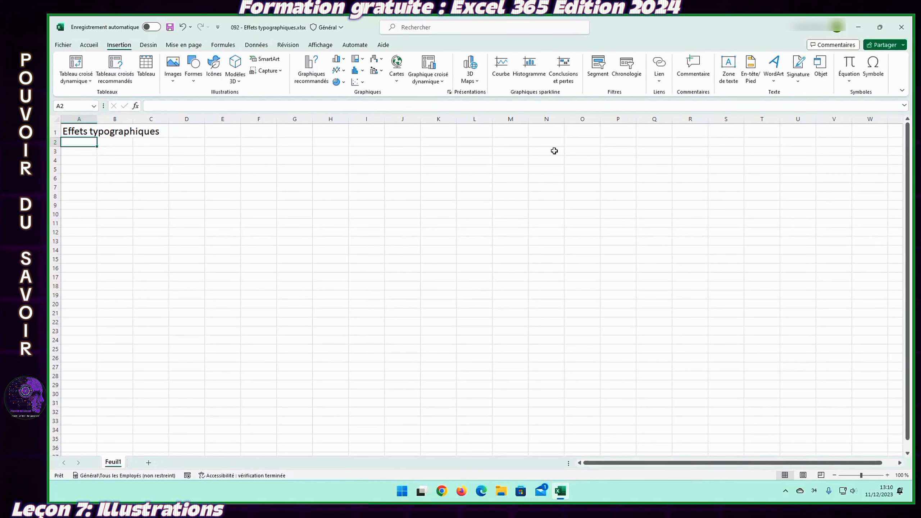
click(774, 69)
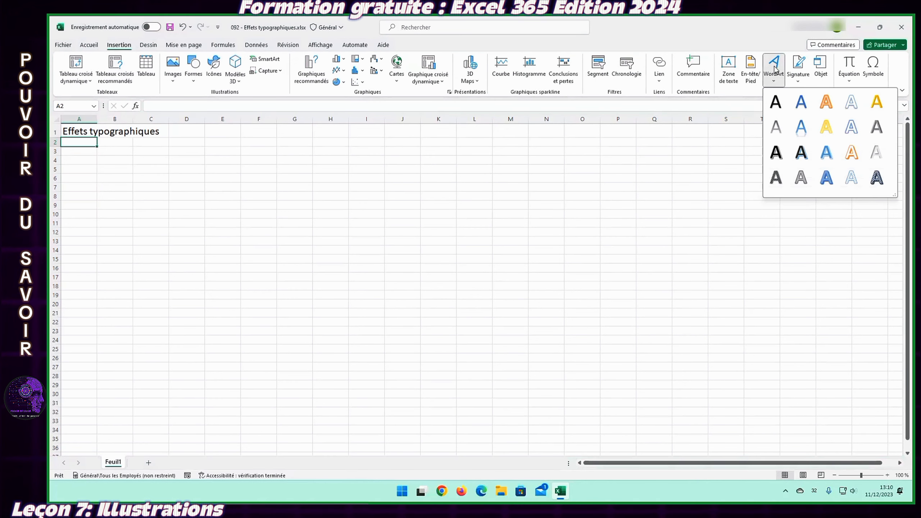
click(850, 129)
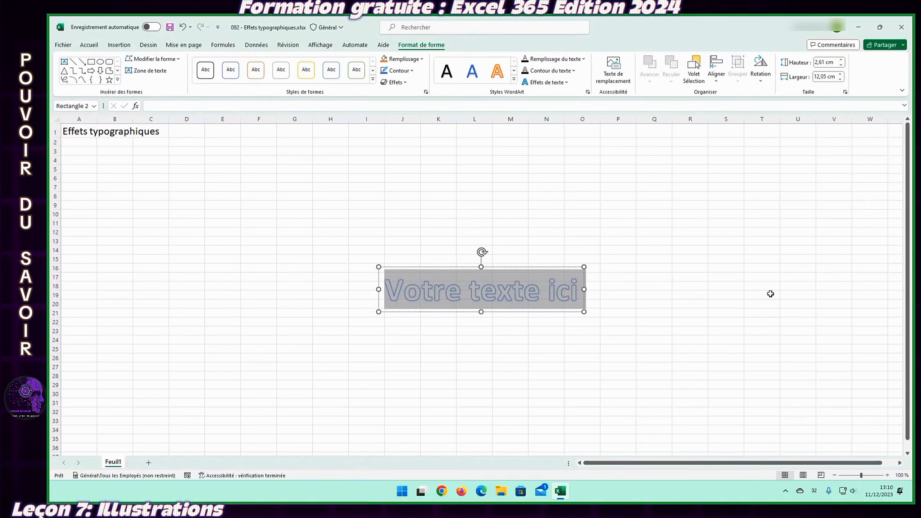
text(Effets typo)
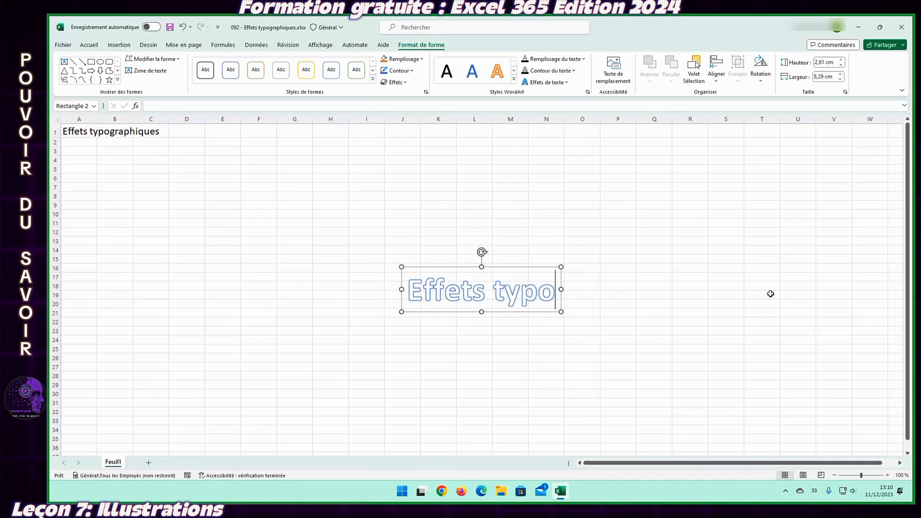
text(graphiques)
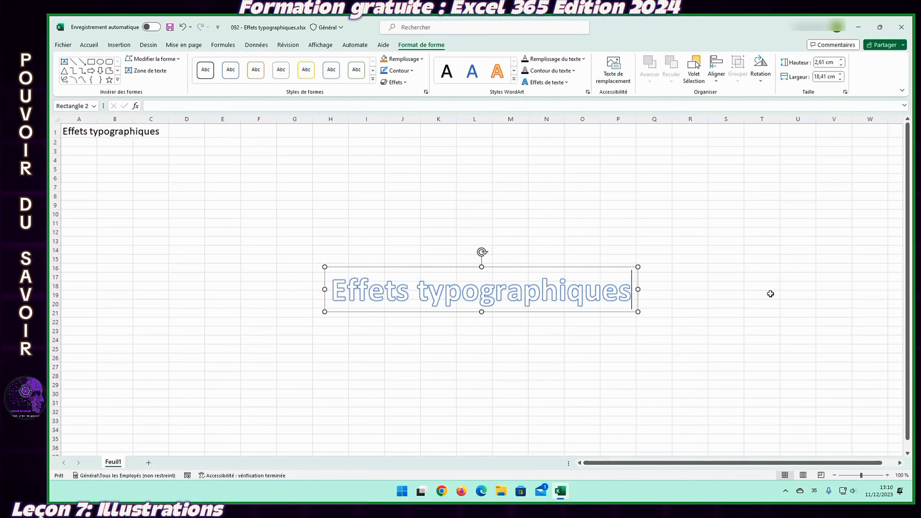
Format the whole WordArt text in the Alex Brush font at size 72
key(ctrl+a)
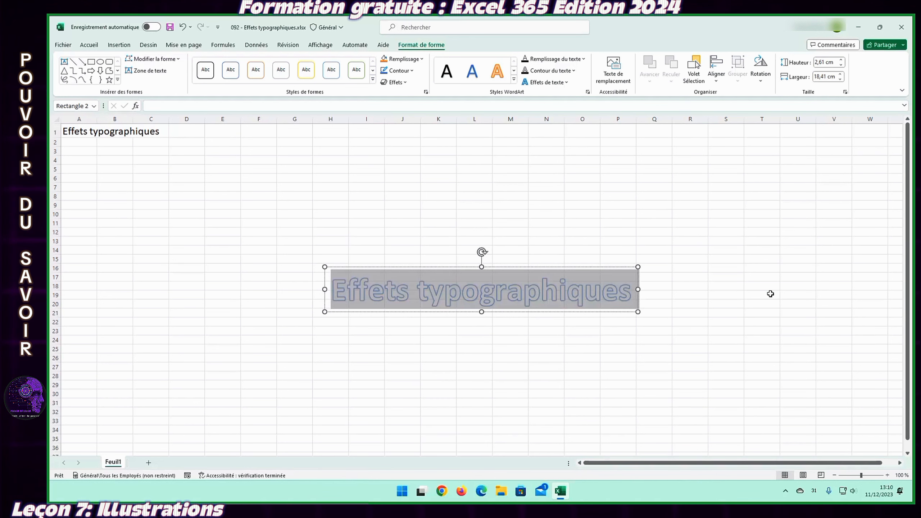
click(95, 47)
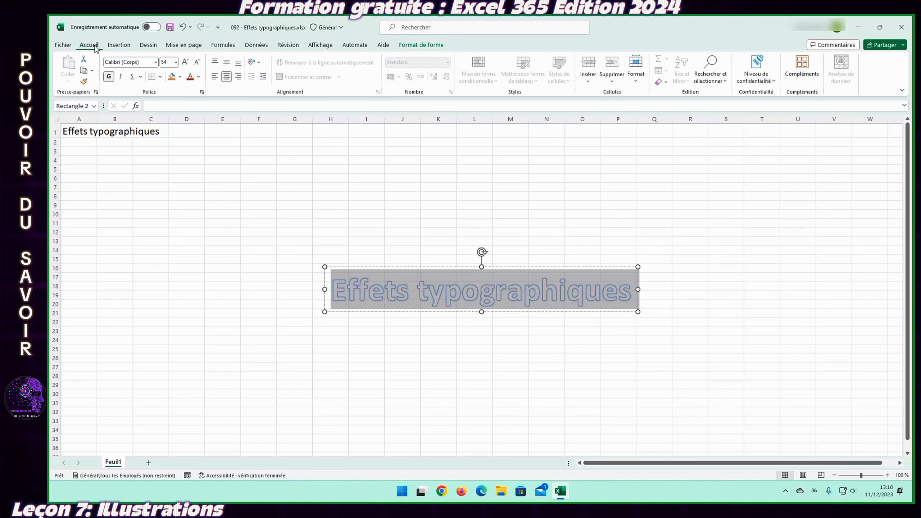
click(155, 61)
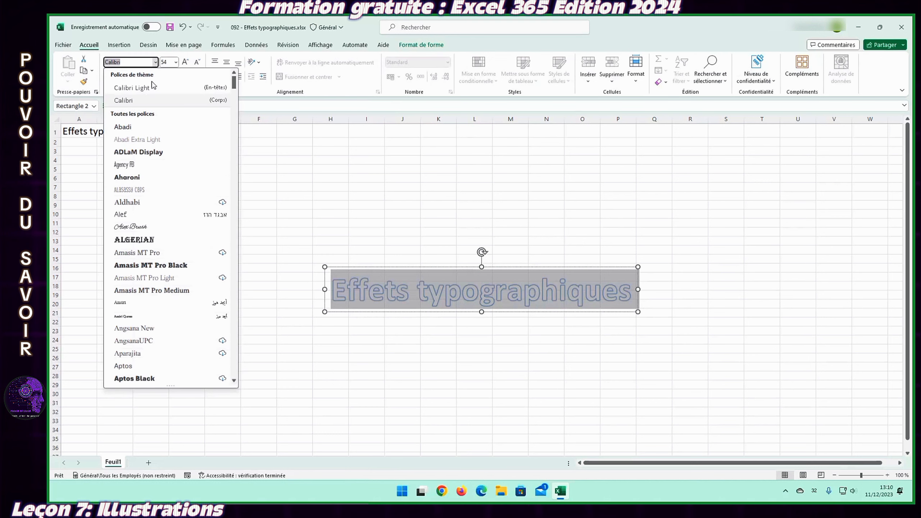
click(138, 227)
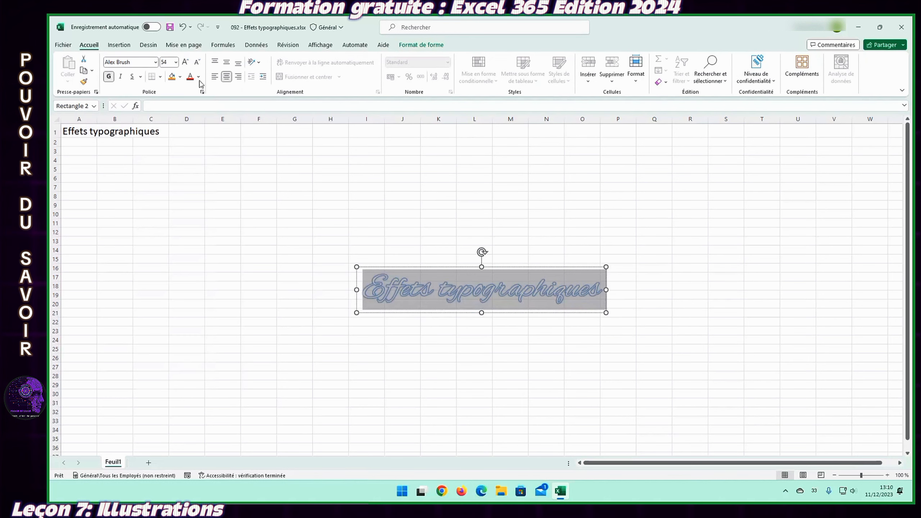
click(186, 62)
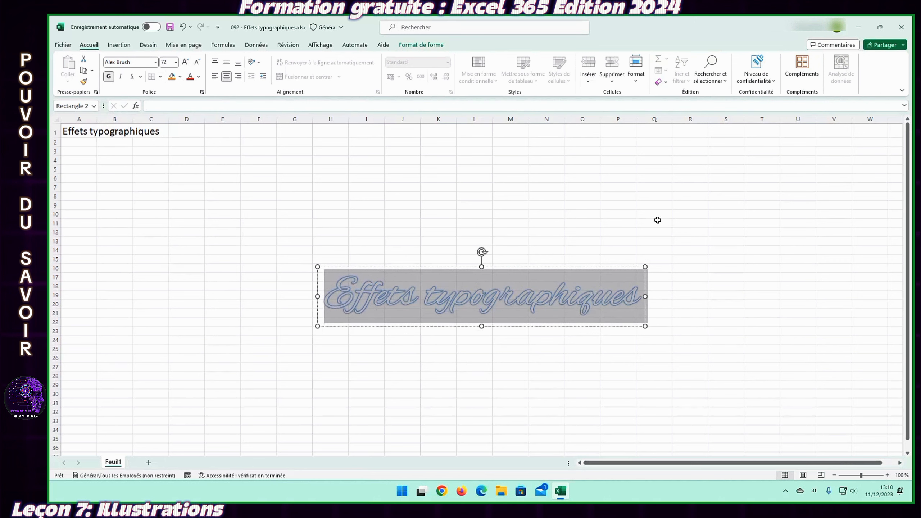
Apply the blue WordArt style in the third row, third column of the gallery to the text
click(437, 47)
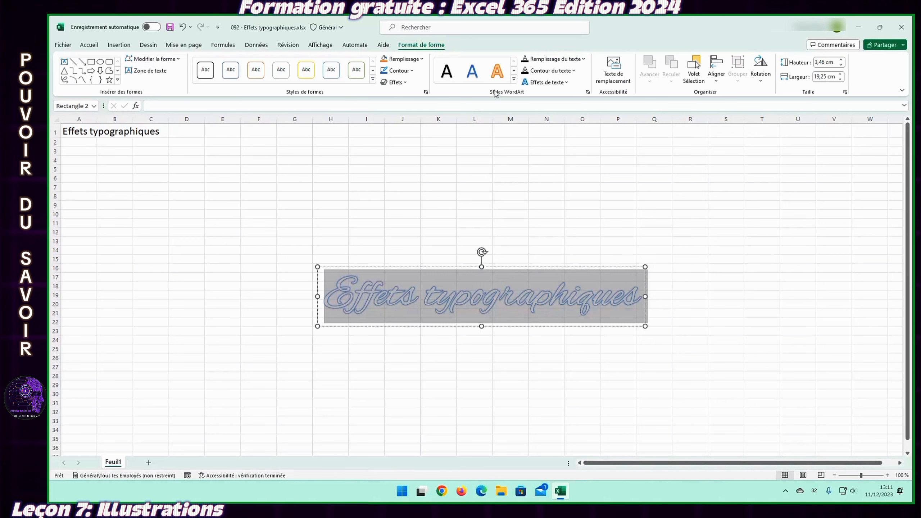
click(514, 80)
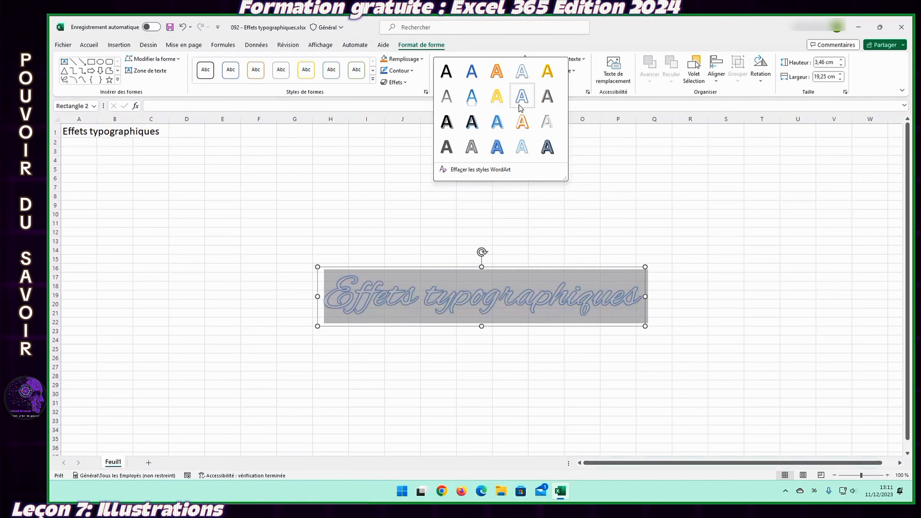
click(498, 123)
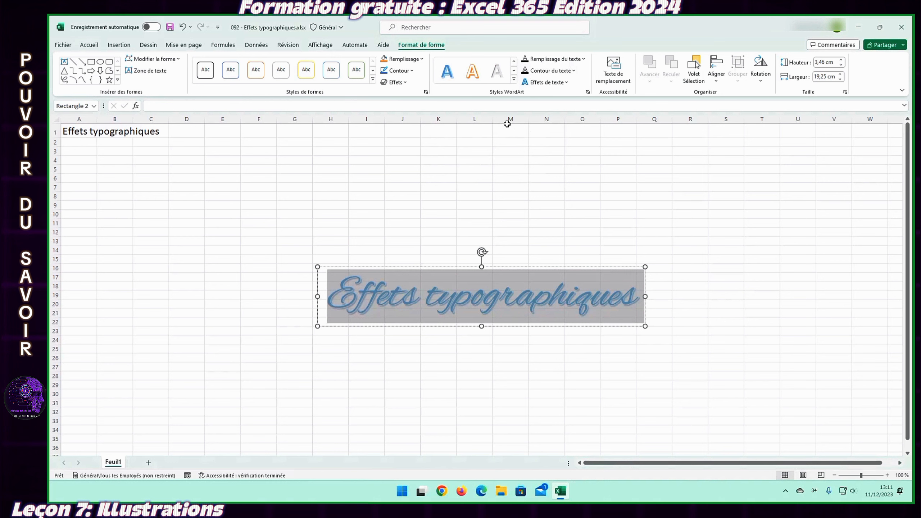
Set the WordArt text fill to a darker green theme shade and its outline to the darkest green shade
click(583, 59)
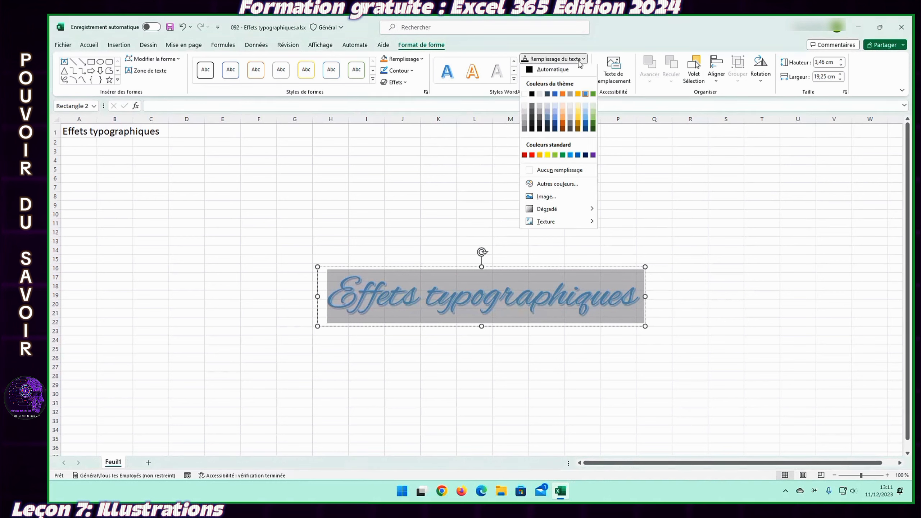
click(593, 121)
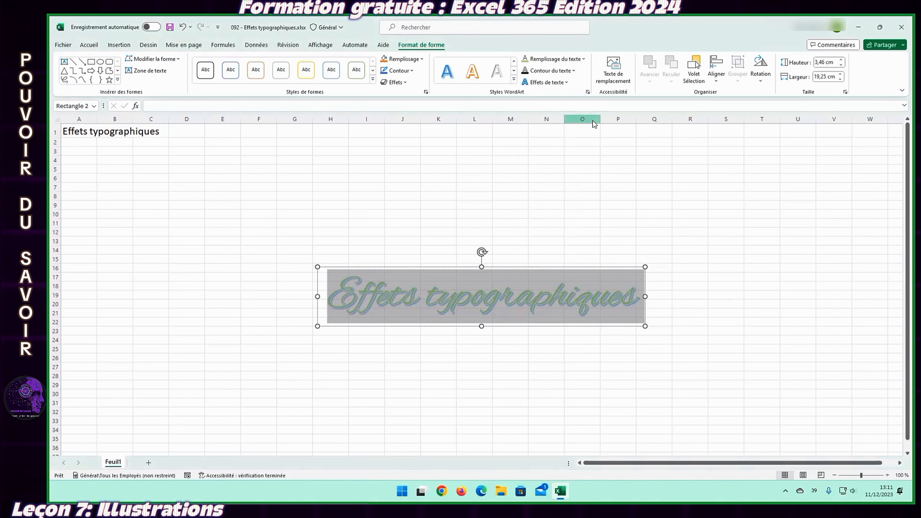
click(572, 70)
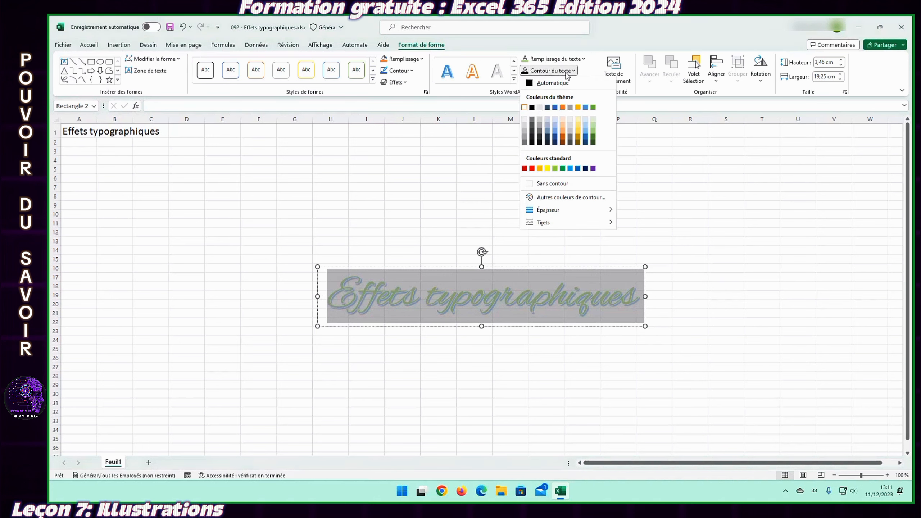
click(593, 143)
Add the first outer shadow and the second variation in the first row of reflections to the WordArt text
click(563, 83)
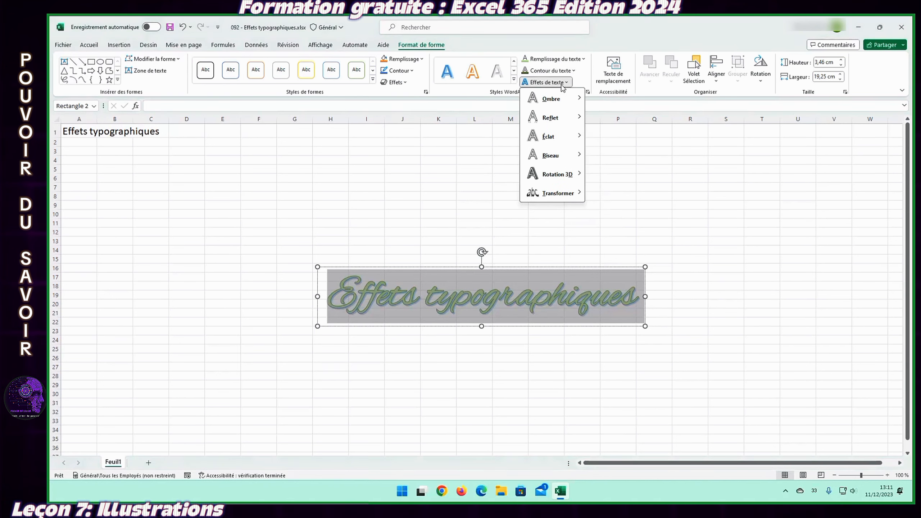
mouse_move(566, 99)
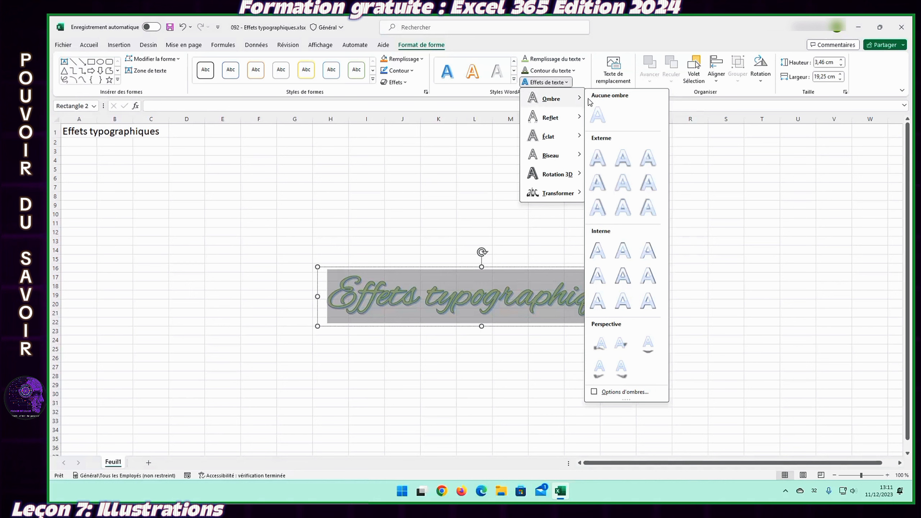
click(597, 158)
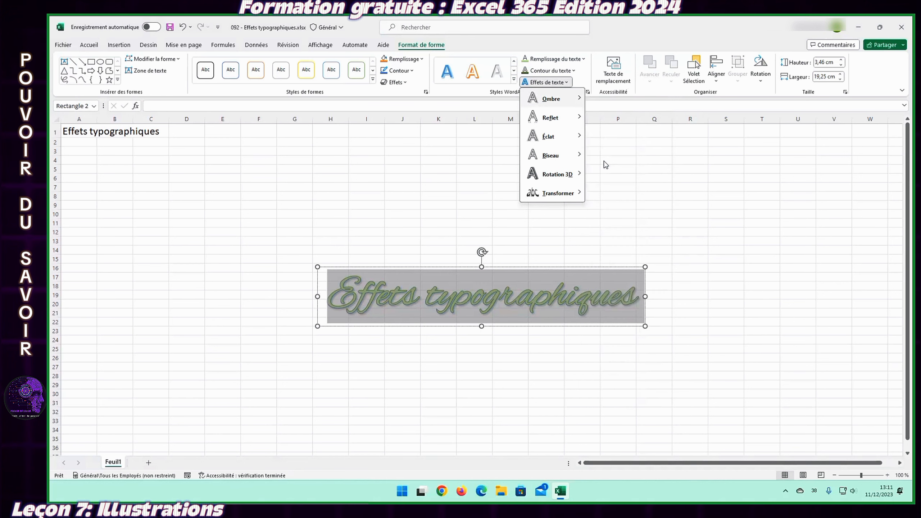
click(560, 83)
mouse_move(573, 120)
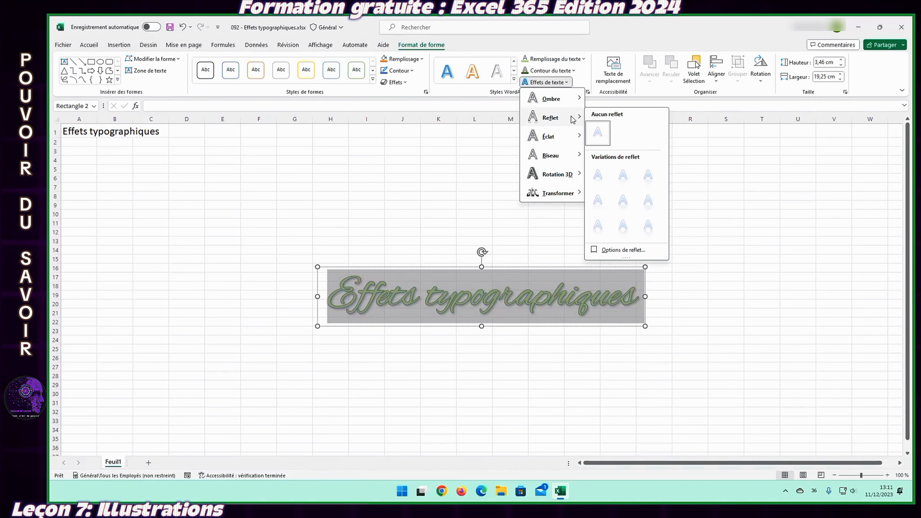
click(623, 176)
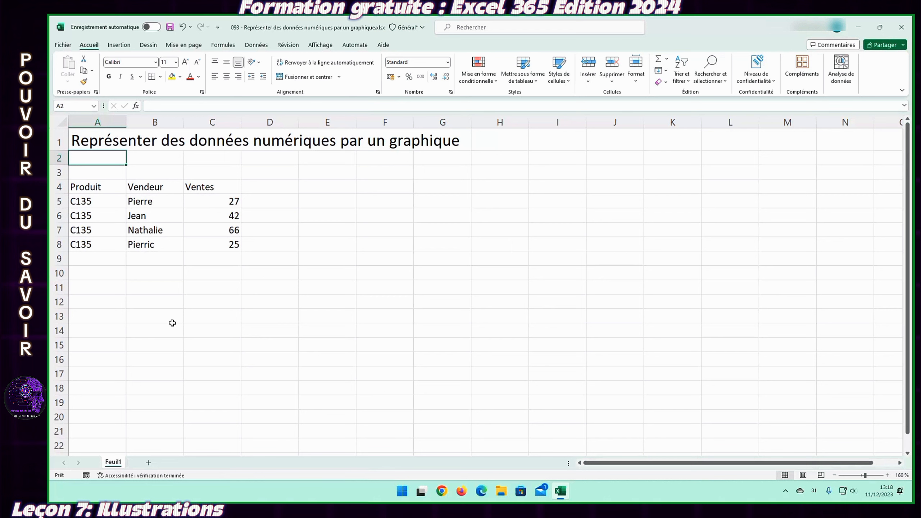
Select the sales data in A4:C8 as the source for a chart and show the insertion options
click(90, 189)
shift+click(224, 248)
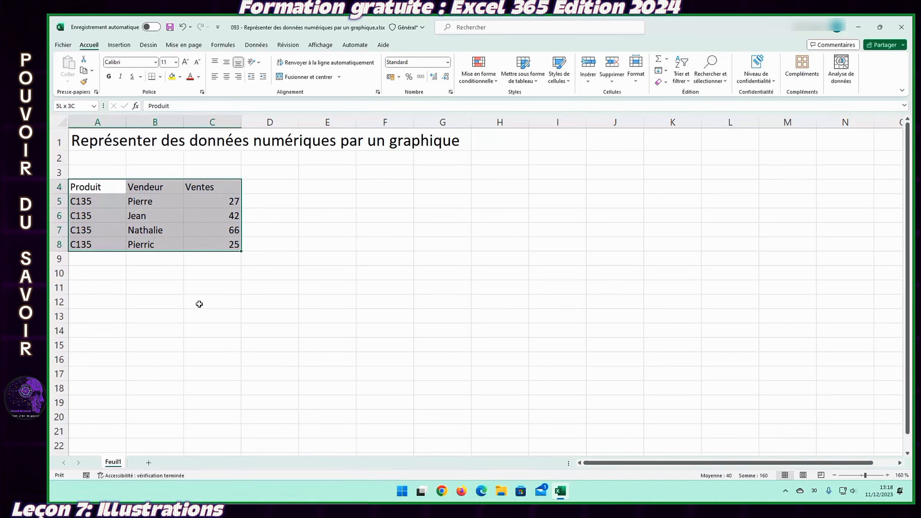
click(127, 47)
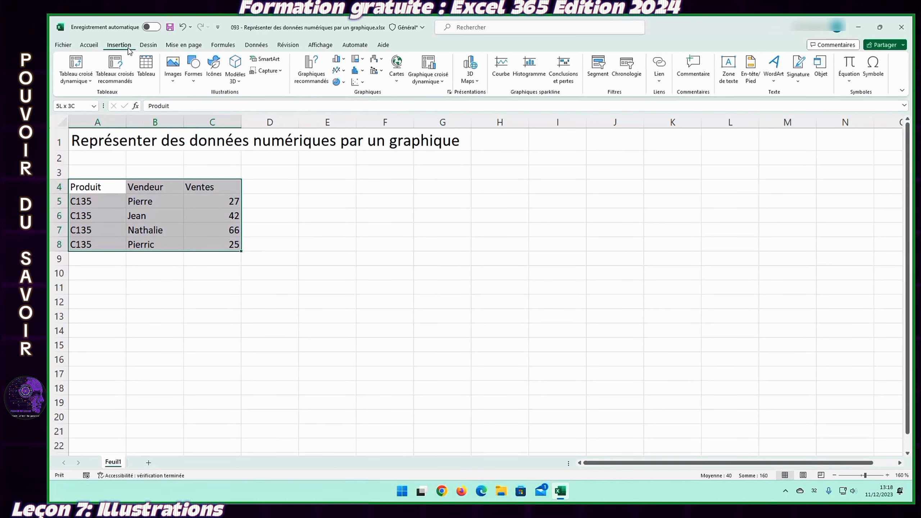
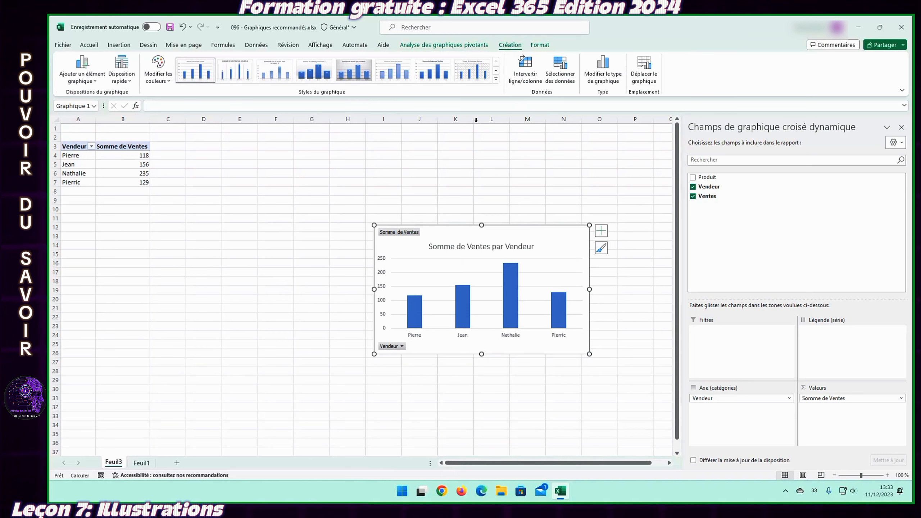
Give the pivot chart the fourth chart style and the light gold theme shape style from the fourth row, and deselect it
click(314, 70)
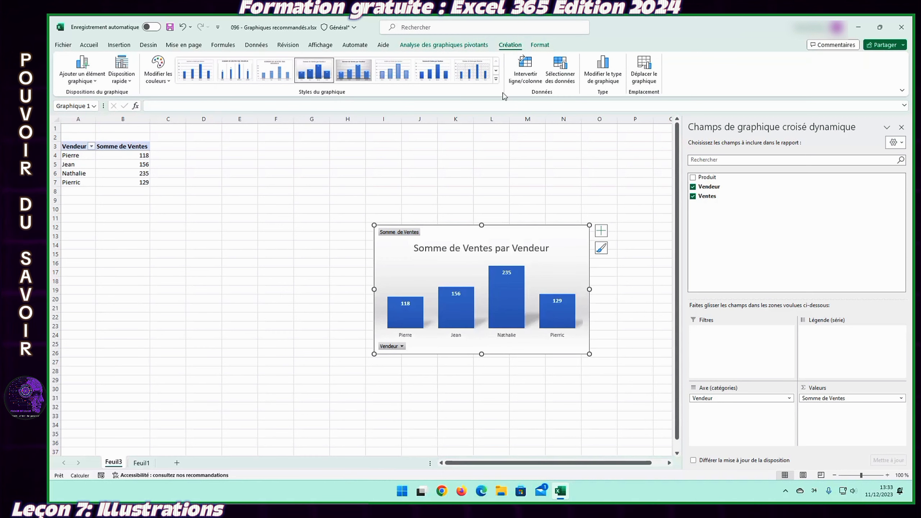
click(545, 48)
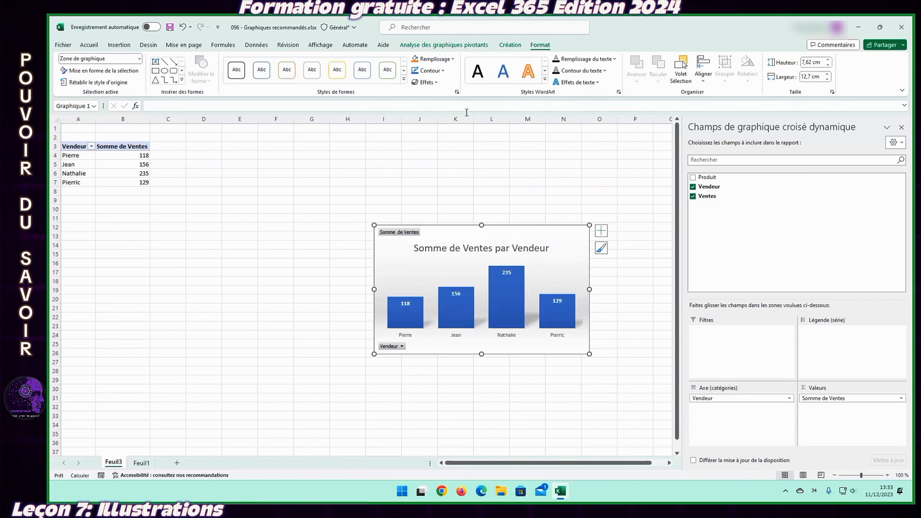
click(403, 79)
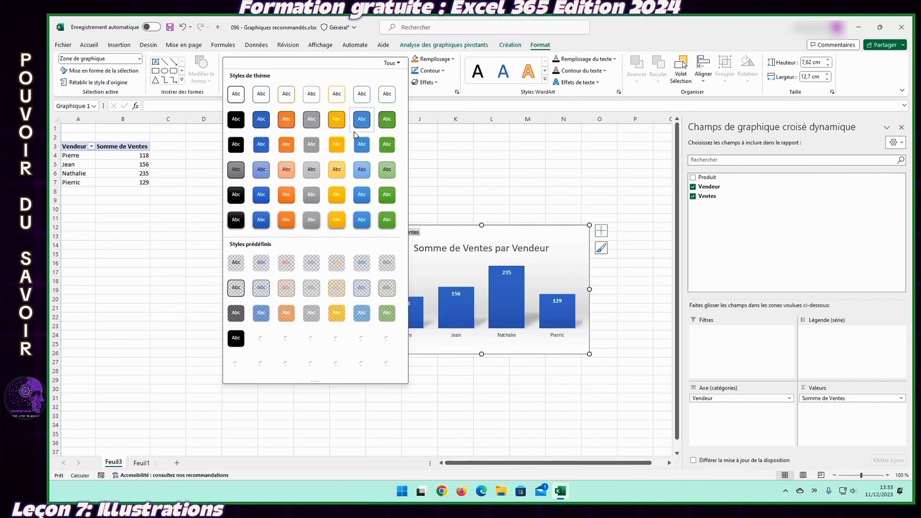
click(337, 174)
click(249, 373)
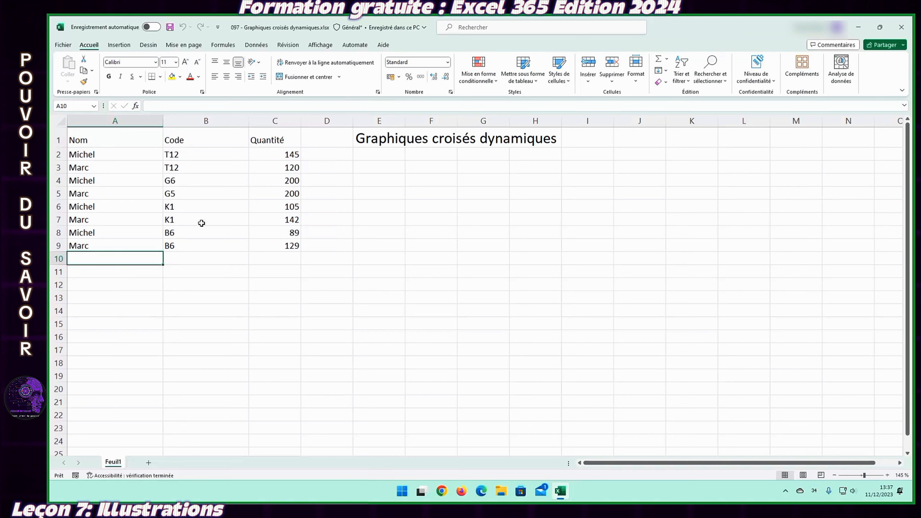
Create a pivot table from the data in A1:C9, placed on the existing sheet at cell A12
click(188, 195)
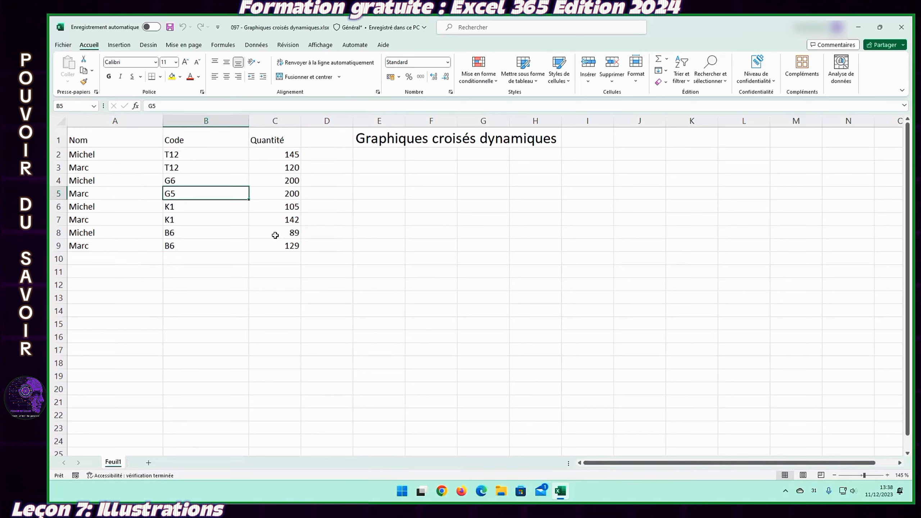
click(128, 51)
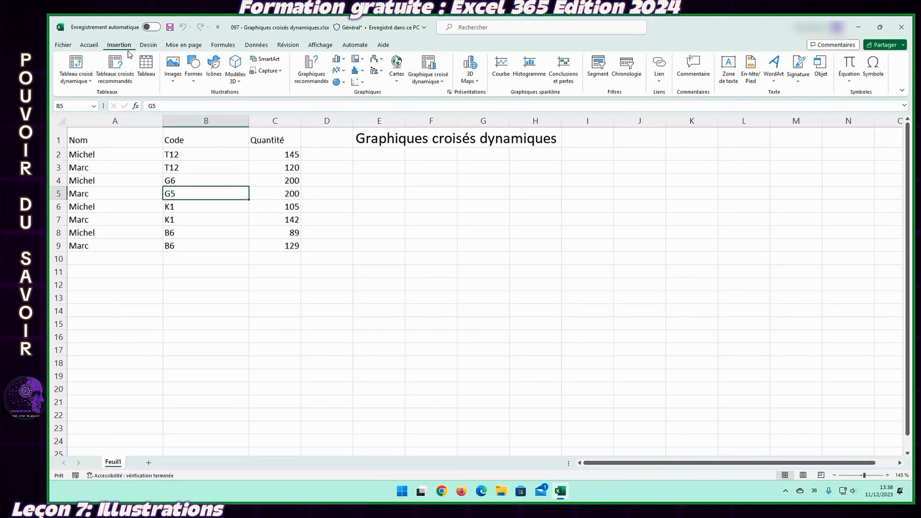
click(77, 72)
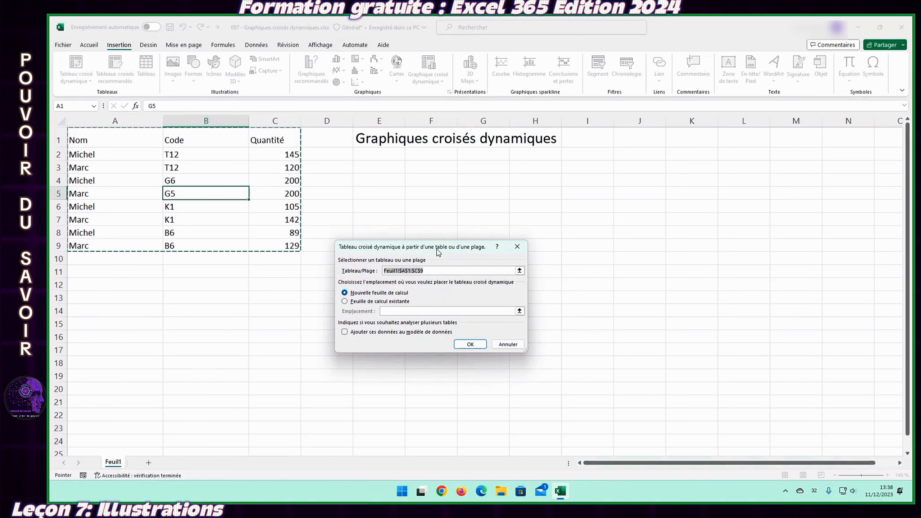
drag(439, 252, 451, 197)
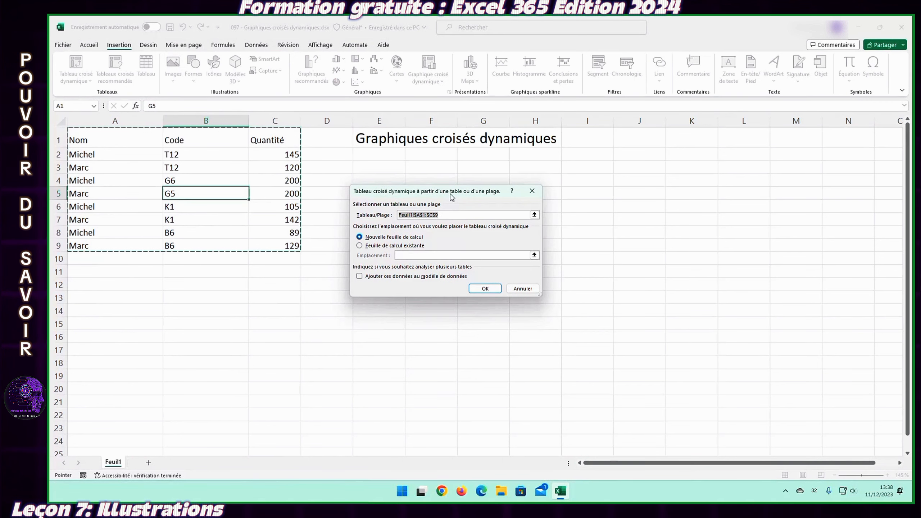
click(377, 246)
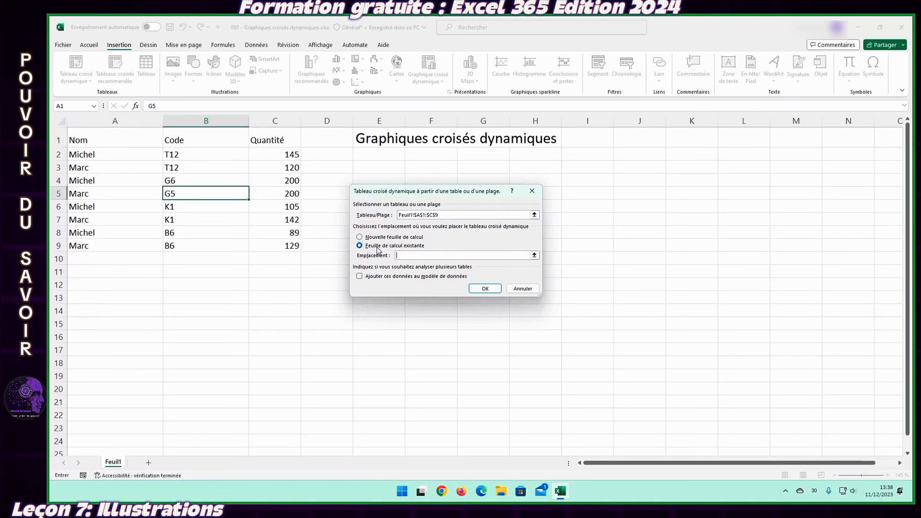
click(107, 288)
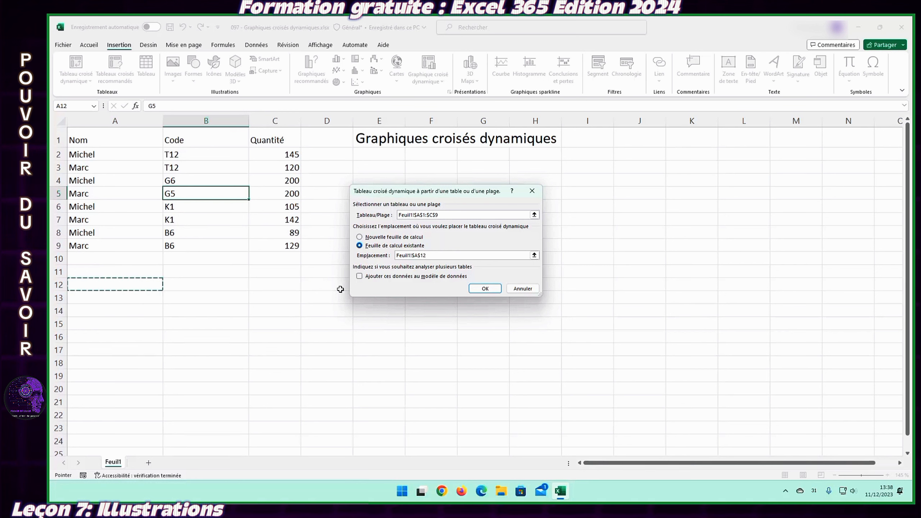
click(487, 289)
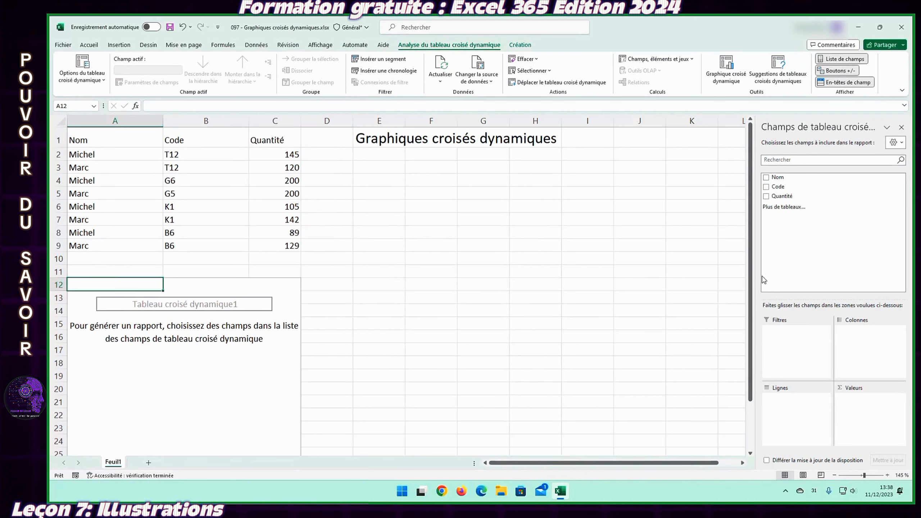
Add the Nom, Code and Quantité fields to the pivot table and move Code above Nom in the rows
drag(757, 281, 651, 283)
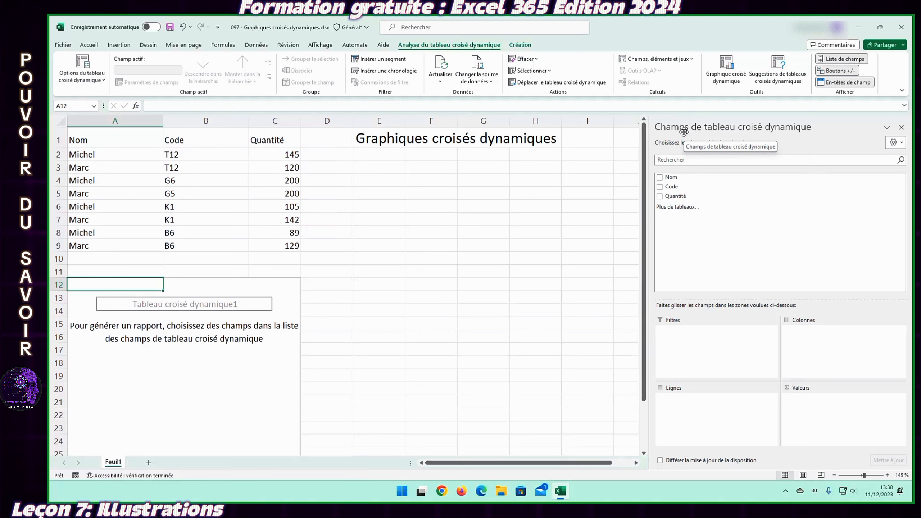
click(659, 177)
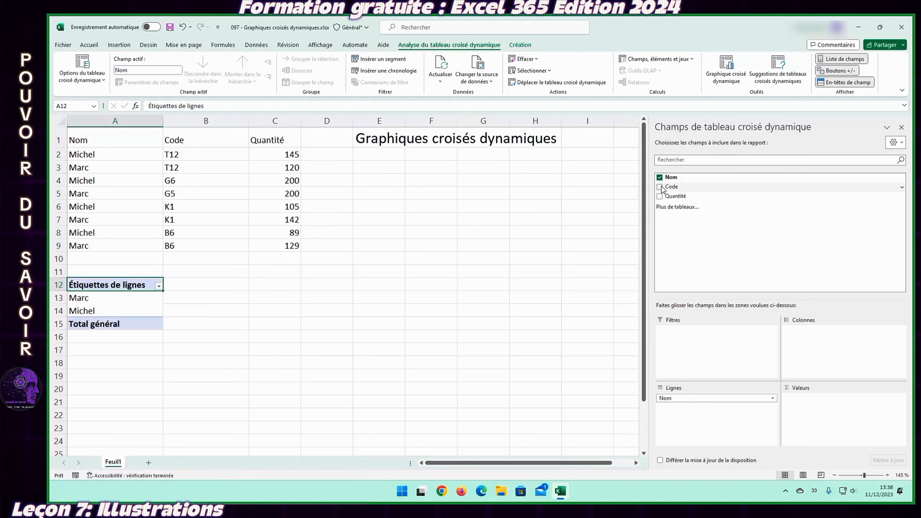
click(659, 186)
click(659, 196)
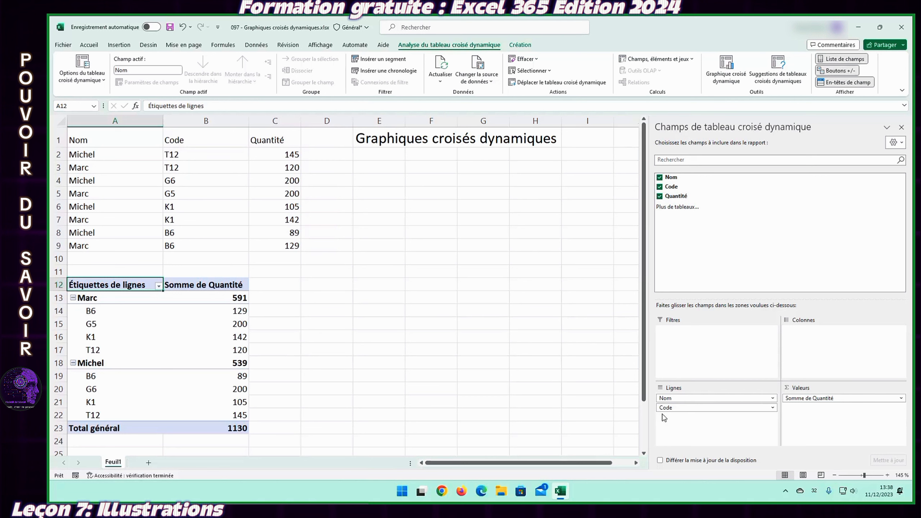
drag(666, 407, 683, 397)
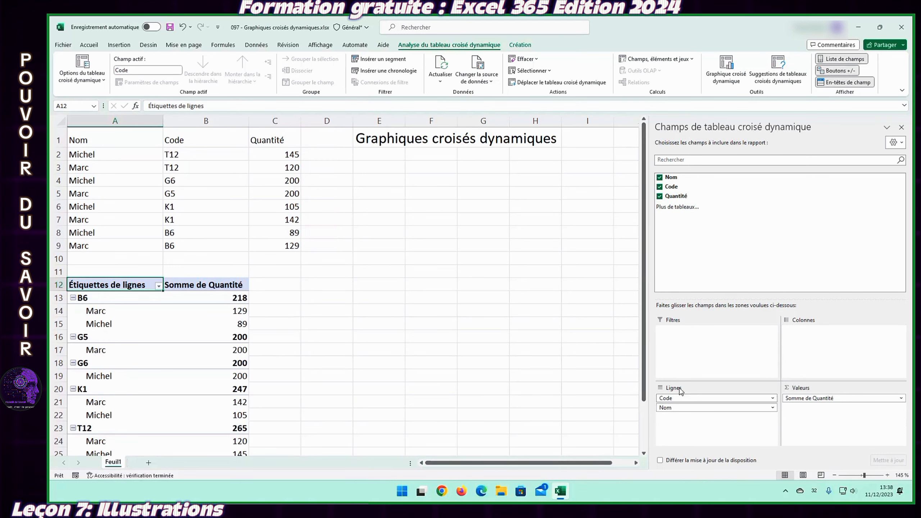
scroll(484, 359, down, 1)
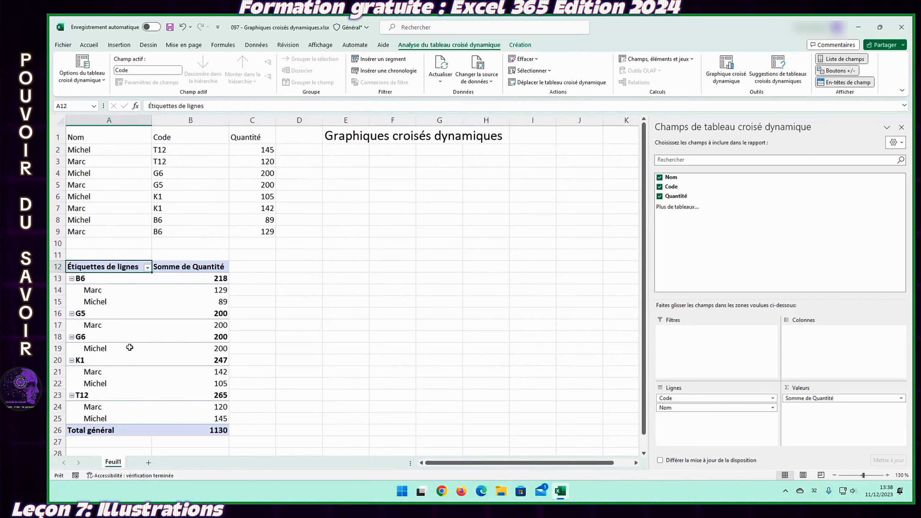
Insert a line (Courbe) pivot chart from the pivot table and place it beside the table, level with row 12
click(101, 326)
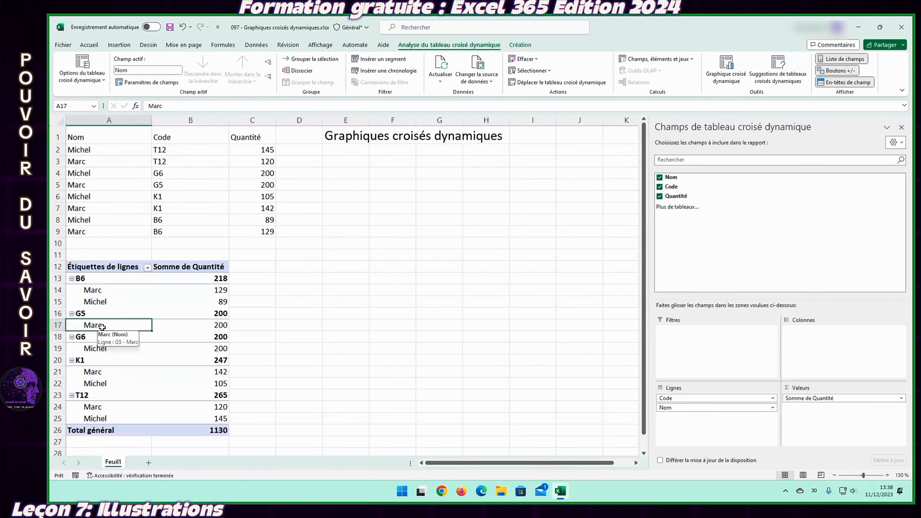
click(119, 45)
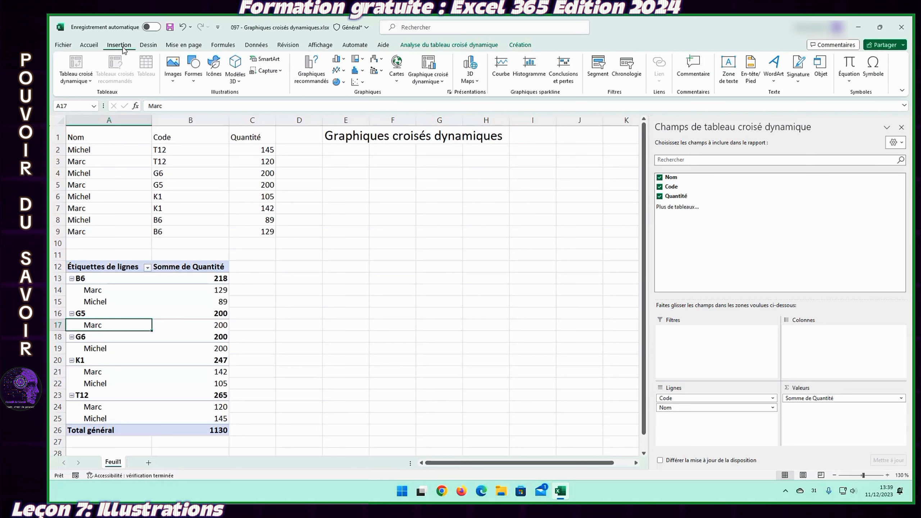
click(429, 66)
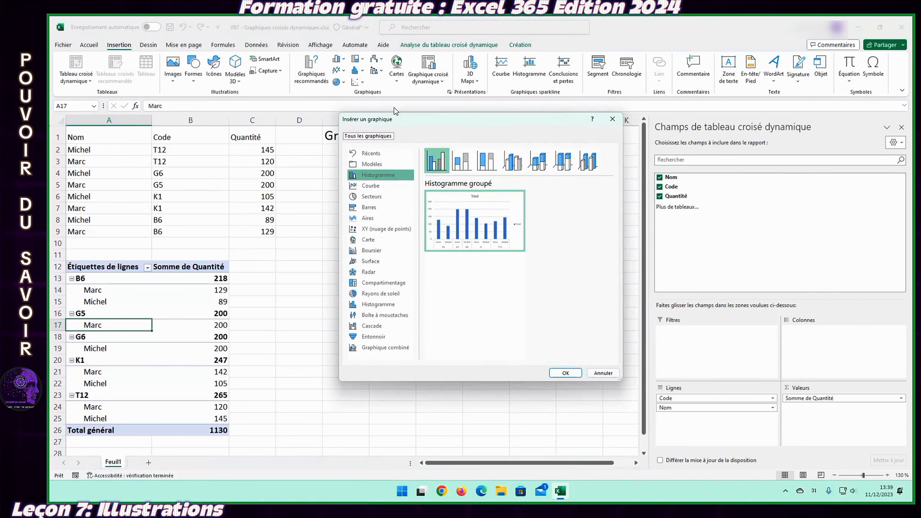
drag(419, 127, 429, 165)
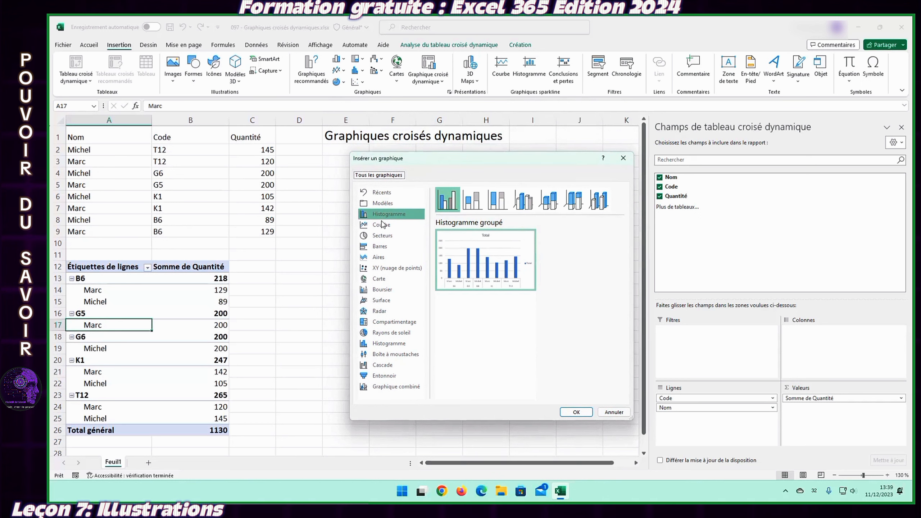
click(384, 225)
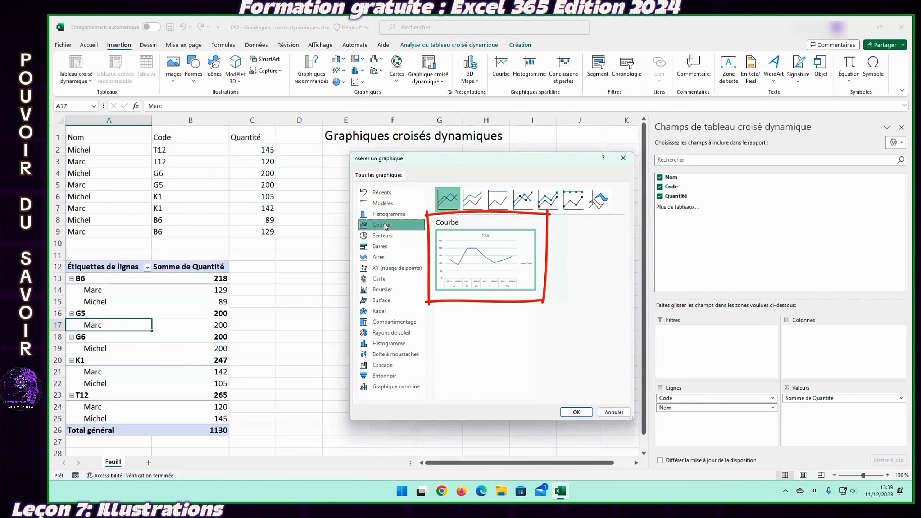
click(577, 412)
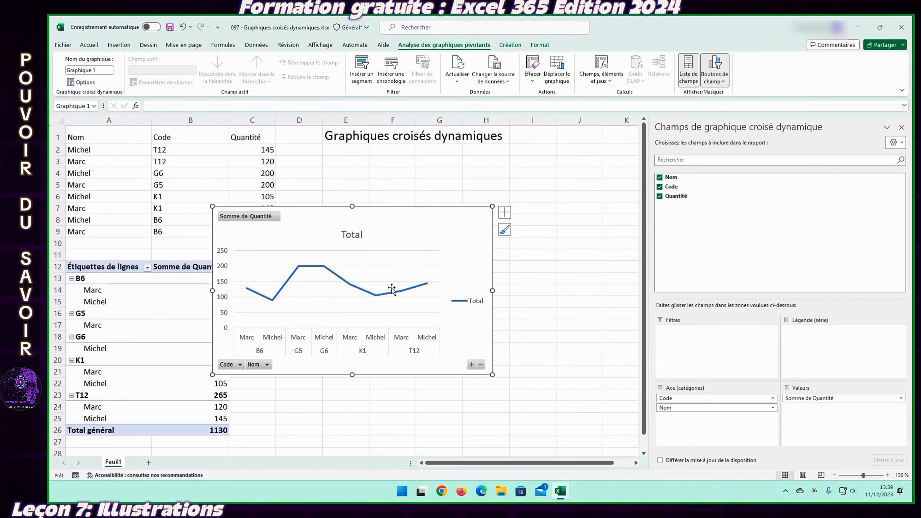
drag(400, 236, 478, 278)
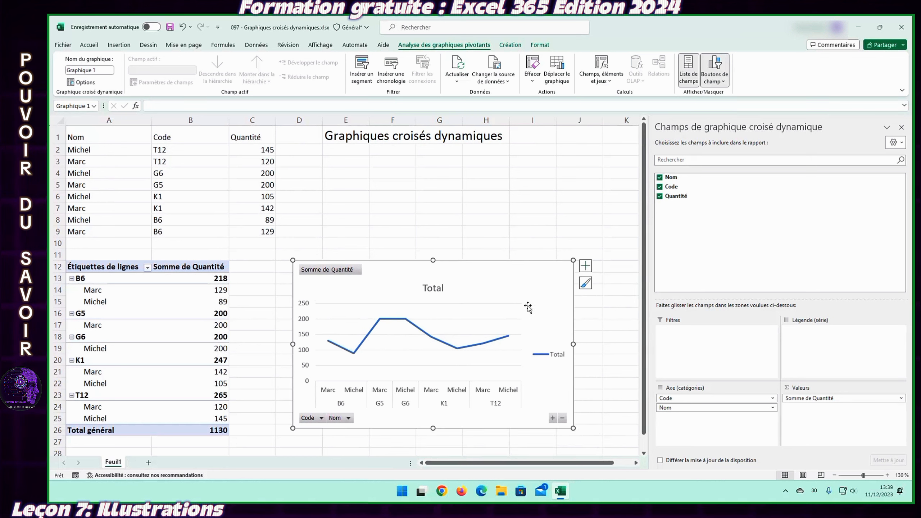
Insert the recommended clustered column pivot chart "Somme de Quantité par Code et Nom" from the source data
click(157, 177)
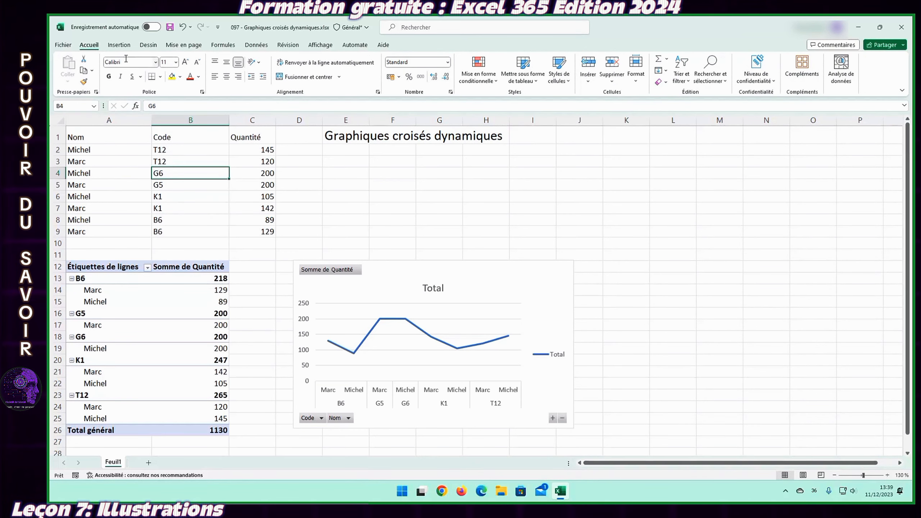
click(120, 46)
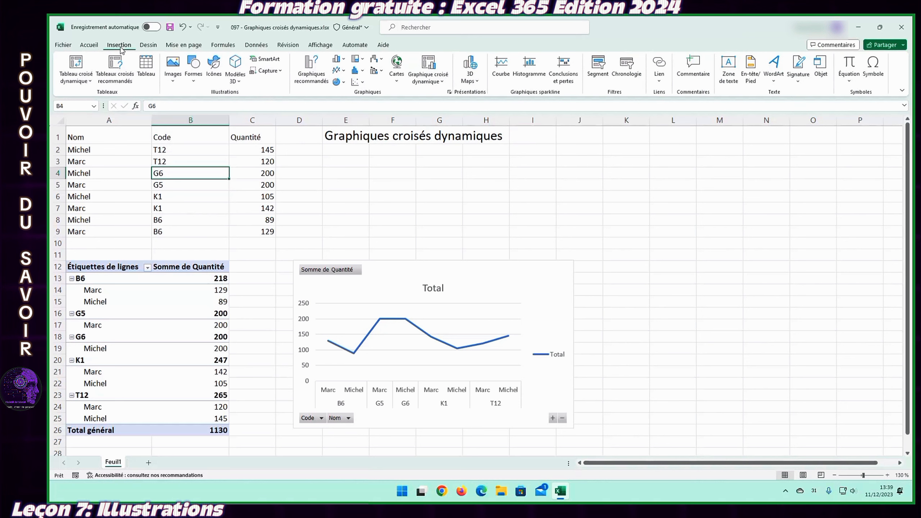
click(318, 85)
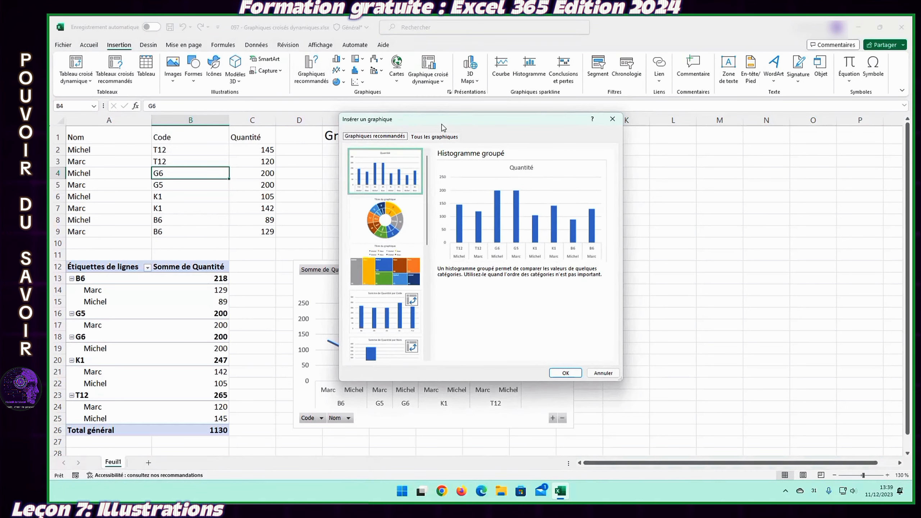
drag(445, 126, 637, 165)
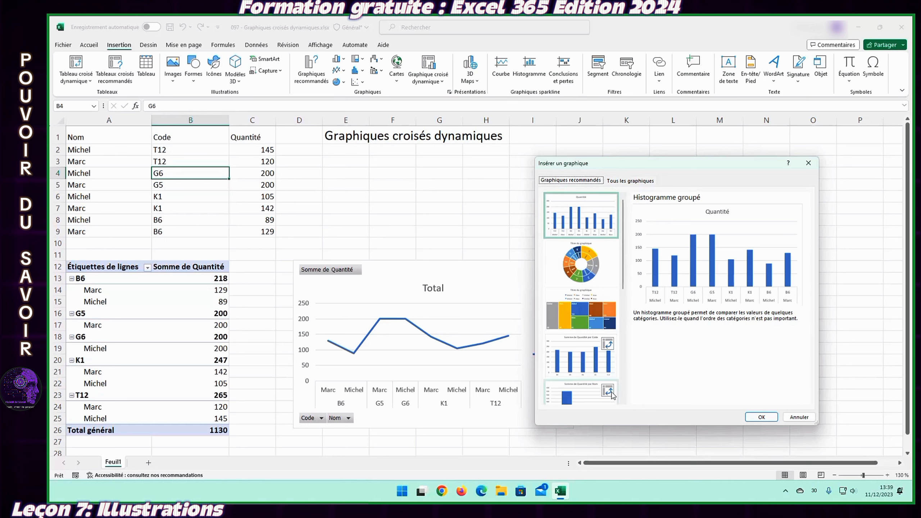
scroll(619, 337, down, 3)
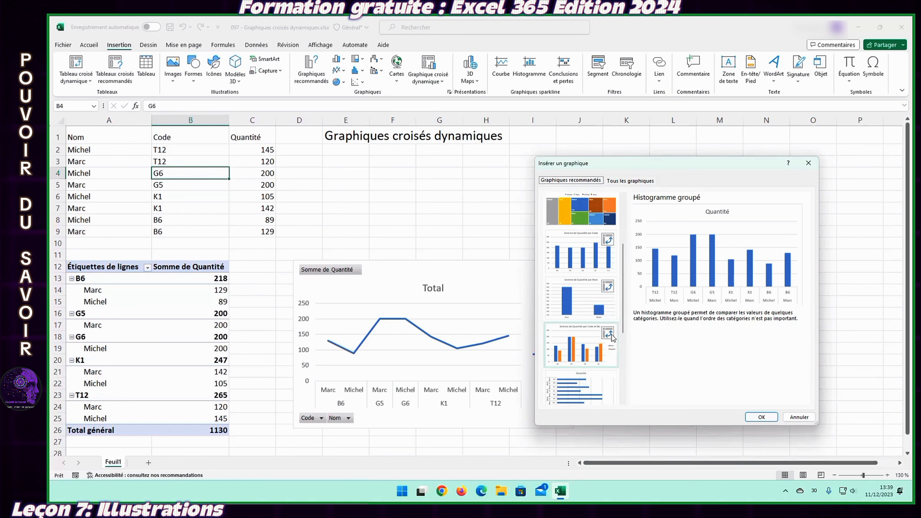
click(587, 343)
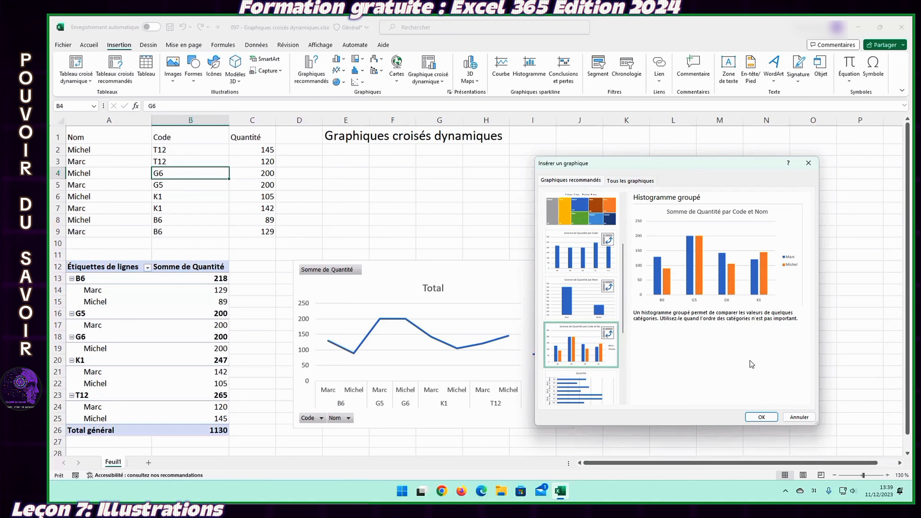
click(767, 417)
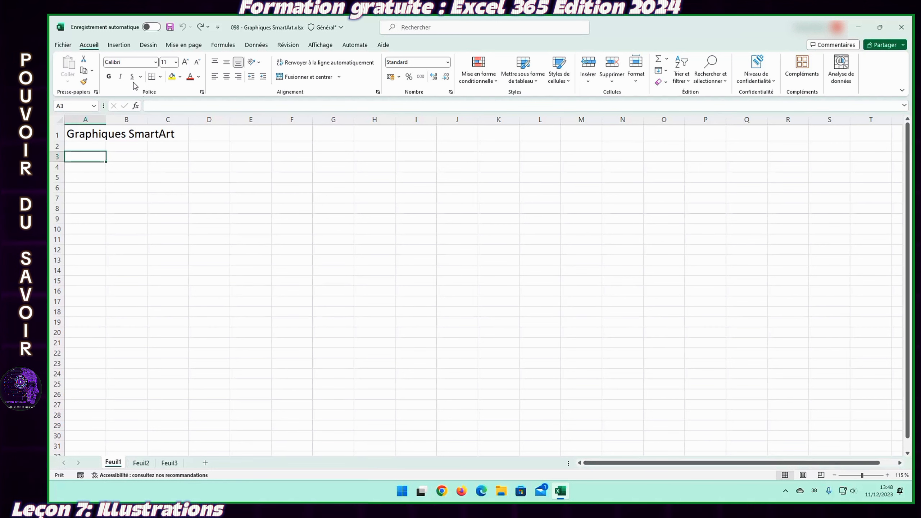
Insert the SmartArt list layout with three round-picture blocks above a double-headed arrow, and enlarge it slightly
click(121, 51)
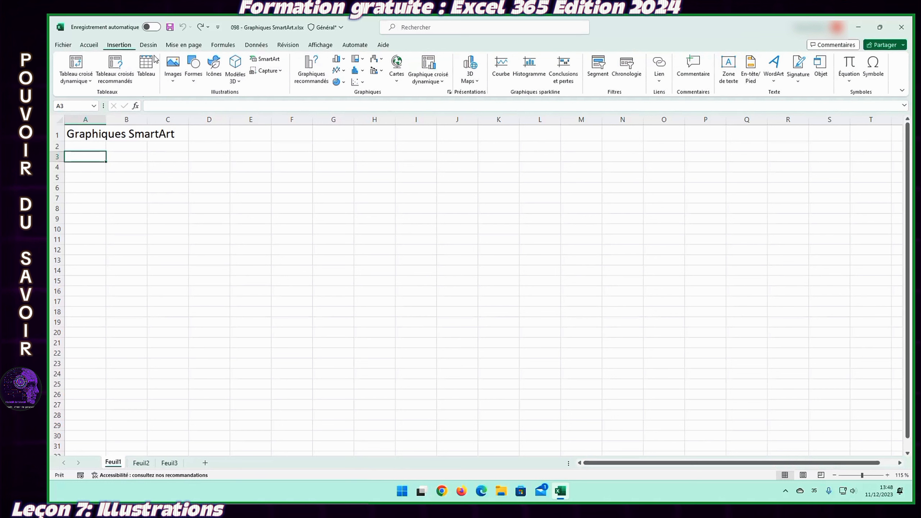
click(270, 62)
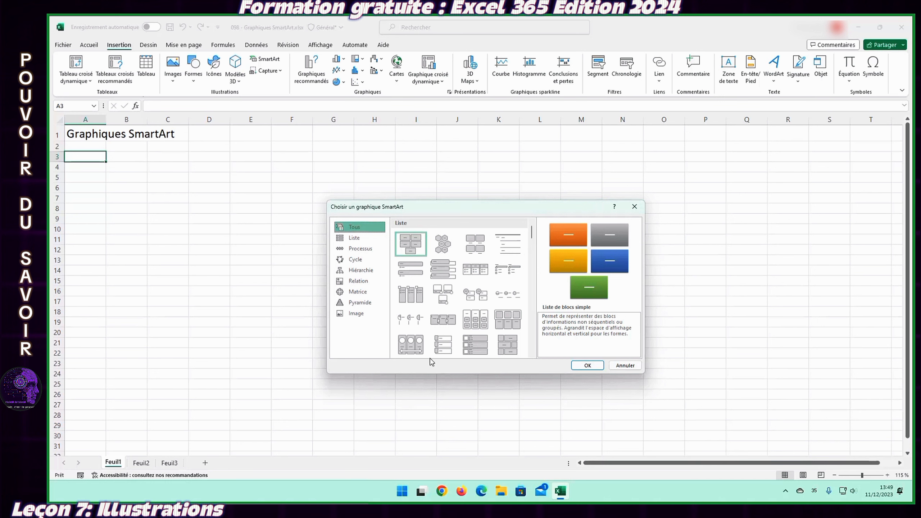
click(416, 348)
click(588, 365)
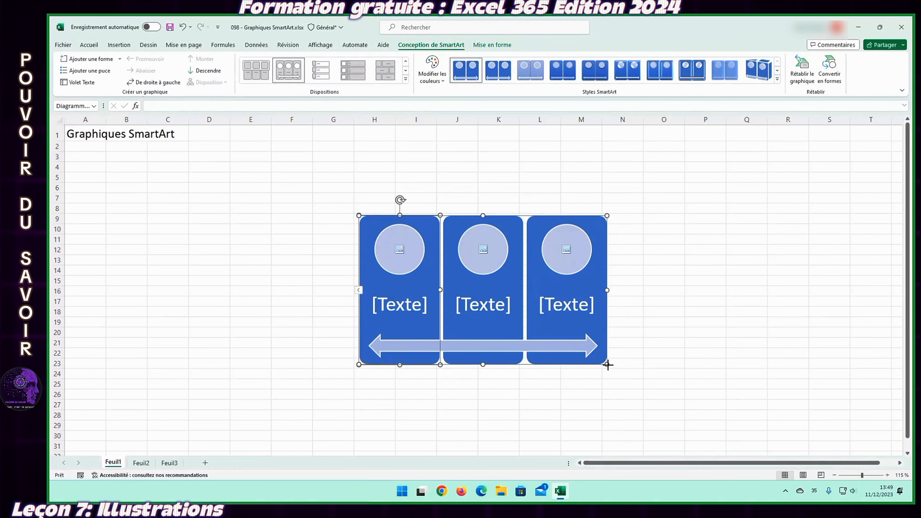
drag(608, 365, 635, 384)
Label the three SmartArt blocks Homme, Femme and Enfant in order
click(391, 318)
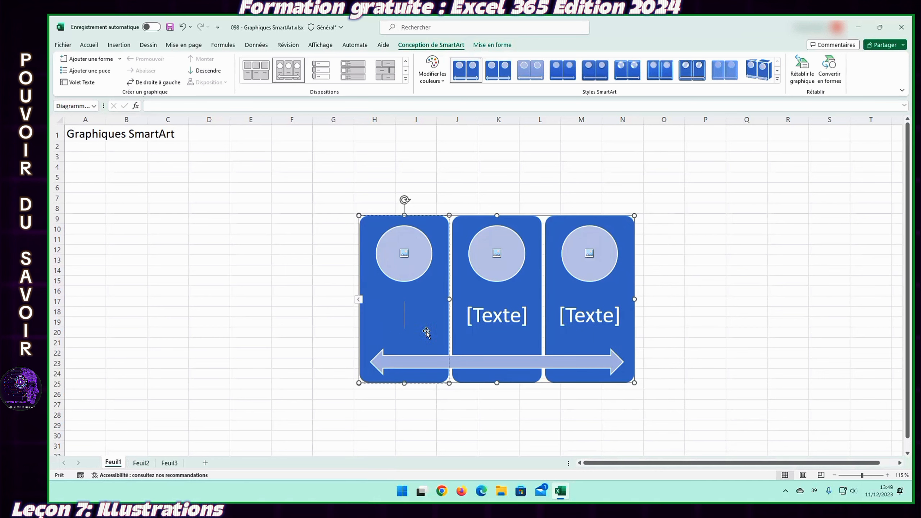
text(Homme)
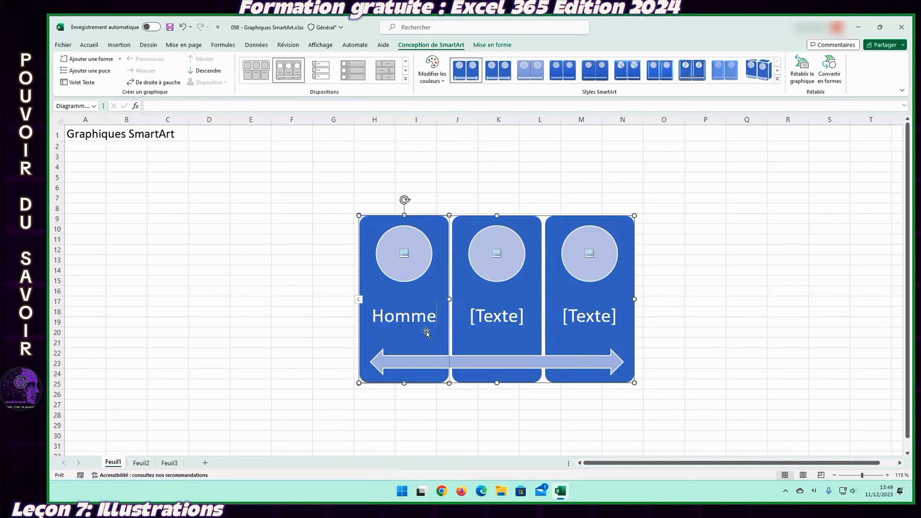
click(499, 319)
text(F)
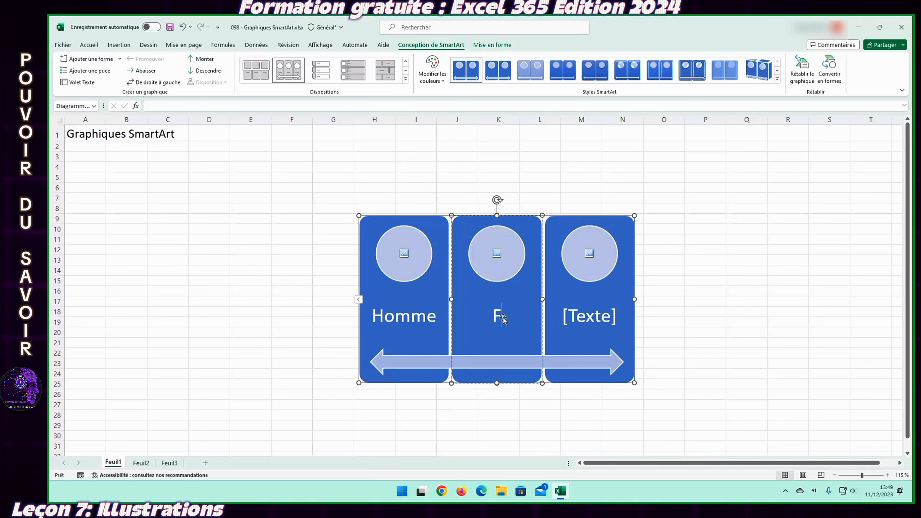
text(emme)
click(575, 320)
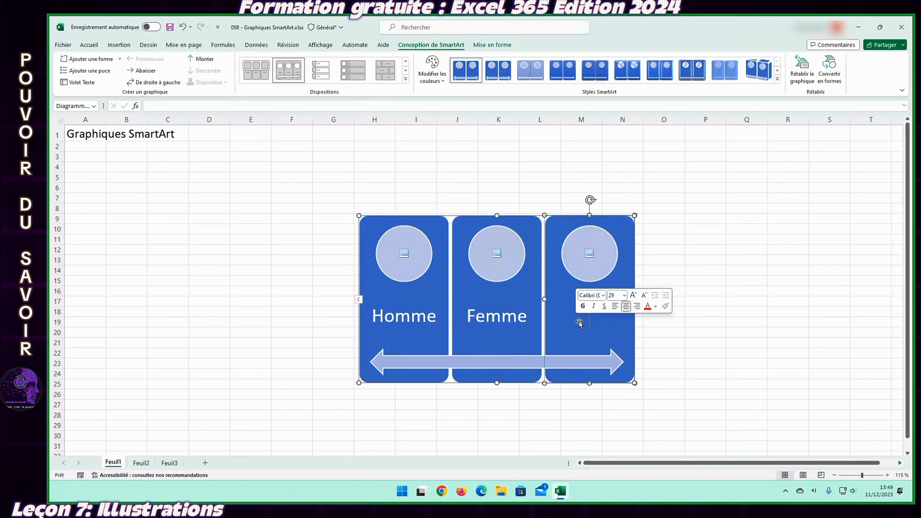
text(Enfant)
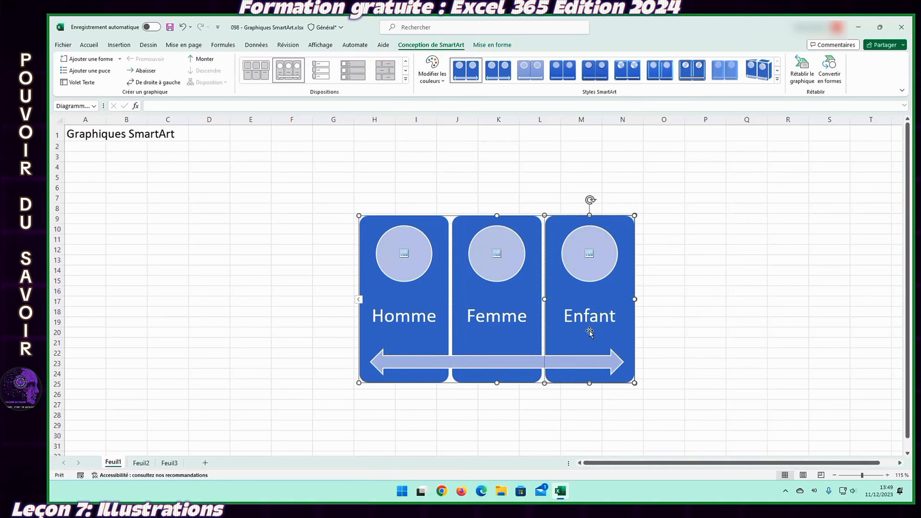
Fill the Homme block's picture circle with the solid standing man icon, found by searching the stock icons for "personne"
click(405, 254)
click(399, 322)
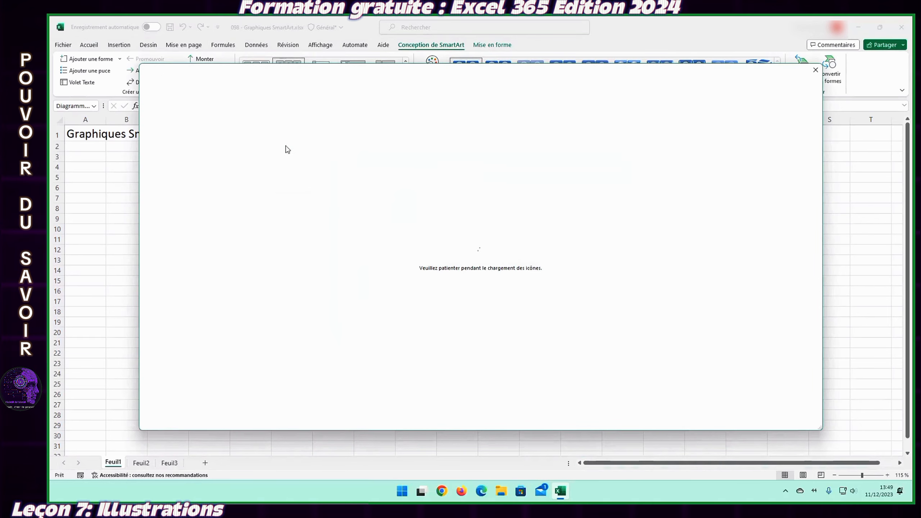
click(216, 140)
text(personne)
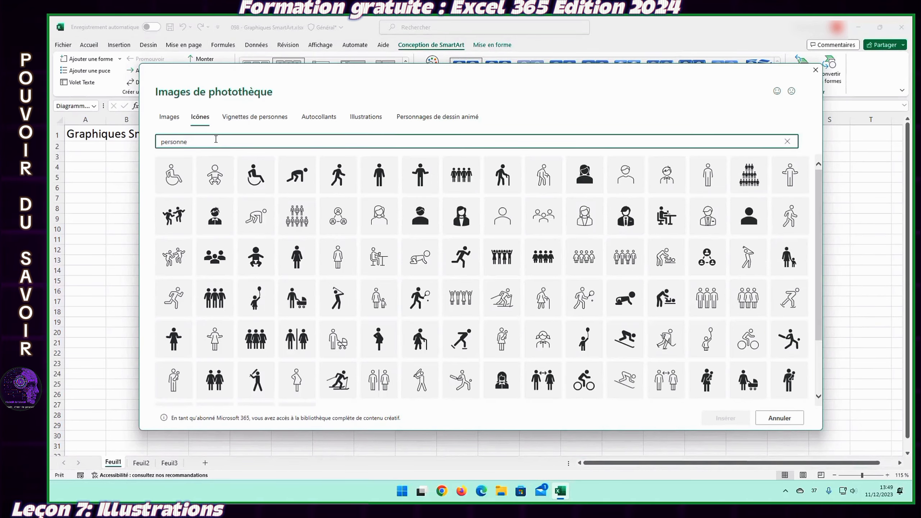
click(383, 185)
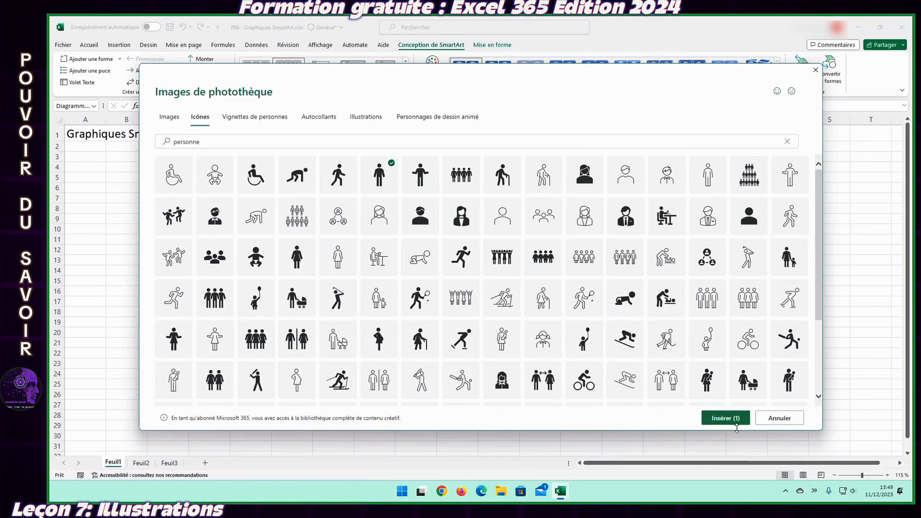
click(735, 422)
Fill the Femme block's picture circle with the solid standing woman icon from the "personne" icon search
click(499, 258)
click(395, 321)
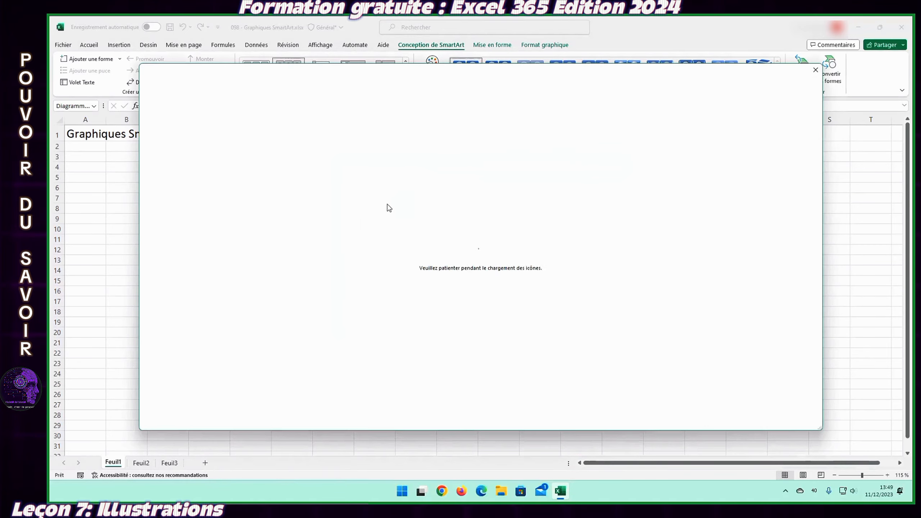
text(personne)
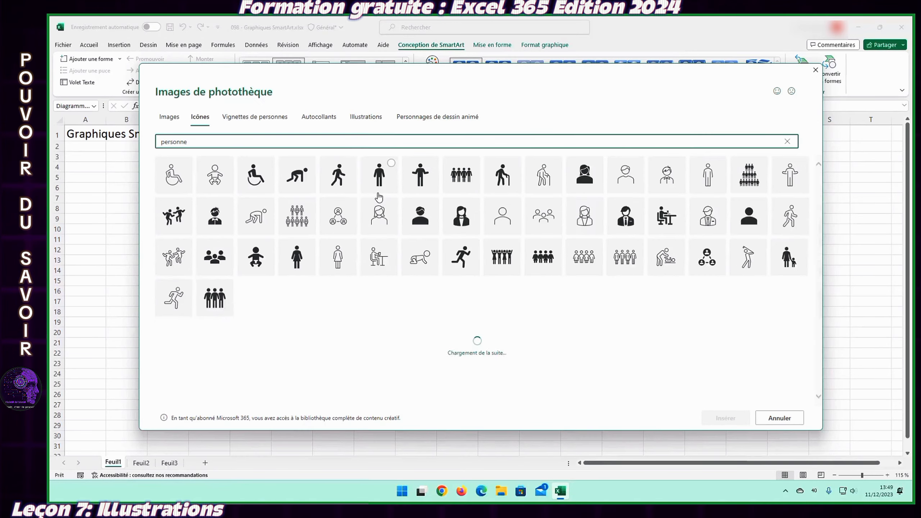
click(308, 258)
click(721, 421)
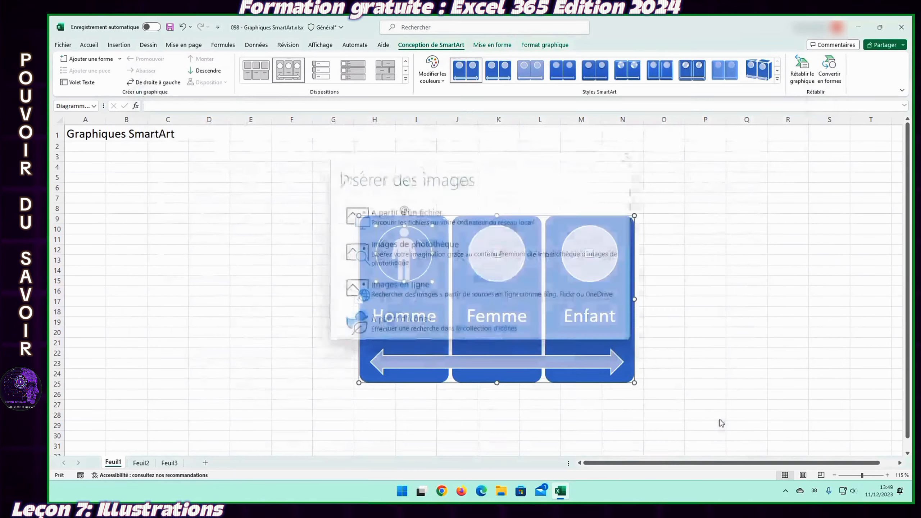
Fill the Enfant block's picture circle with the solid baby icon from the "personne" icon search
click(591, 256)
click(515, 264)
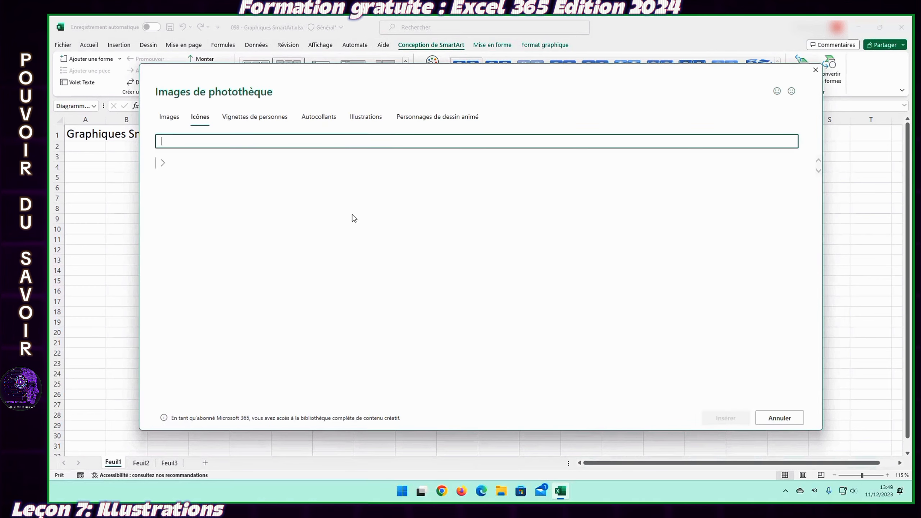
text(personne)
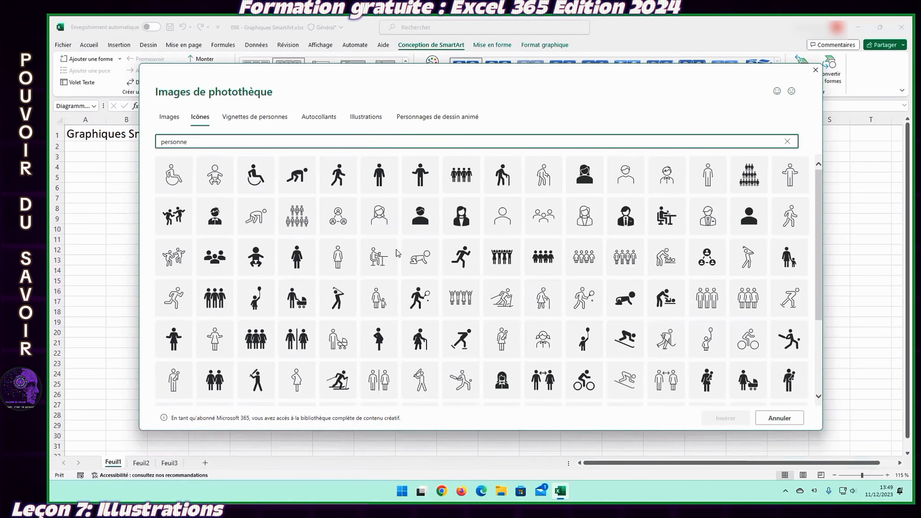
click(251, 260)
click(725, 421)
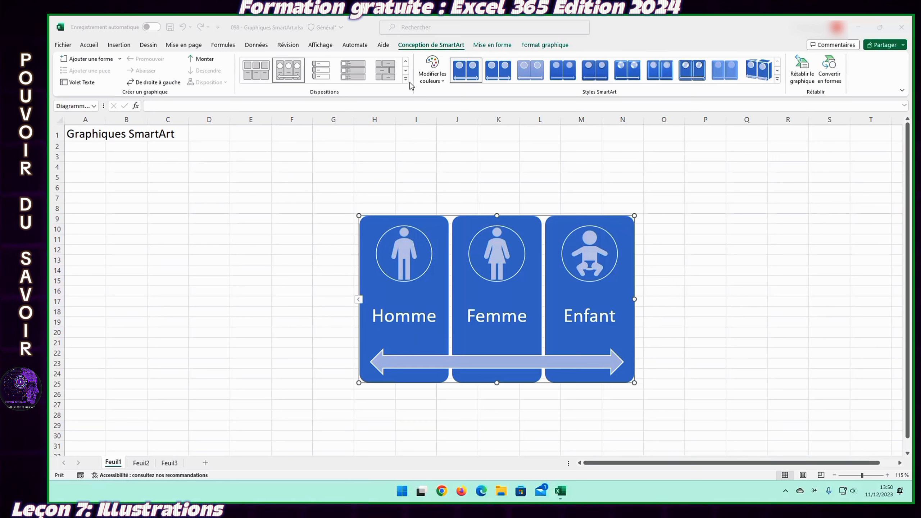
Review the alternative SmartArt layouts and apply the seventh quick style offered to the Homme, Femme and Enfant graphic
click(406, 81)
click(406, 81)
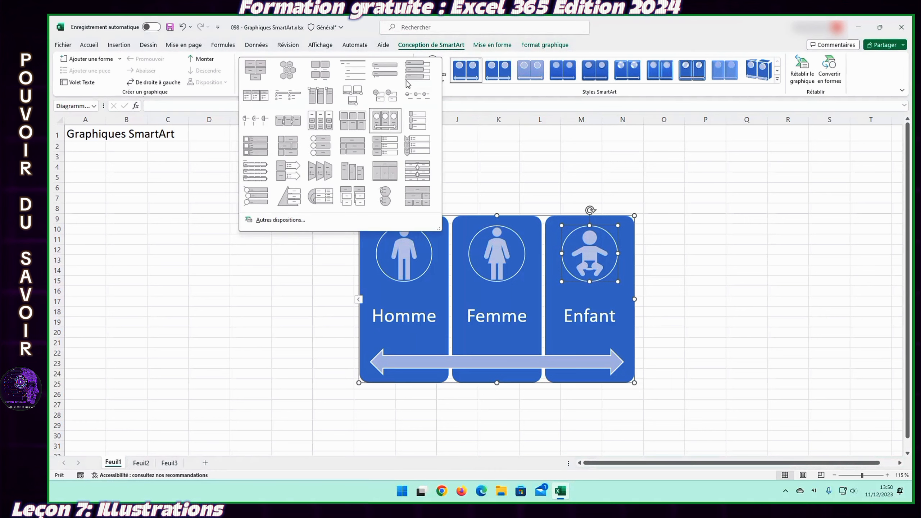
key(Escape)
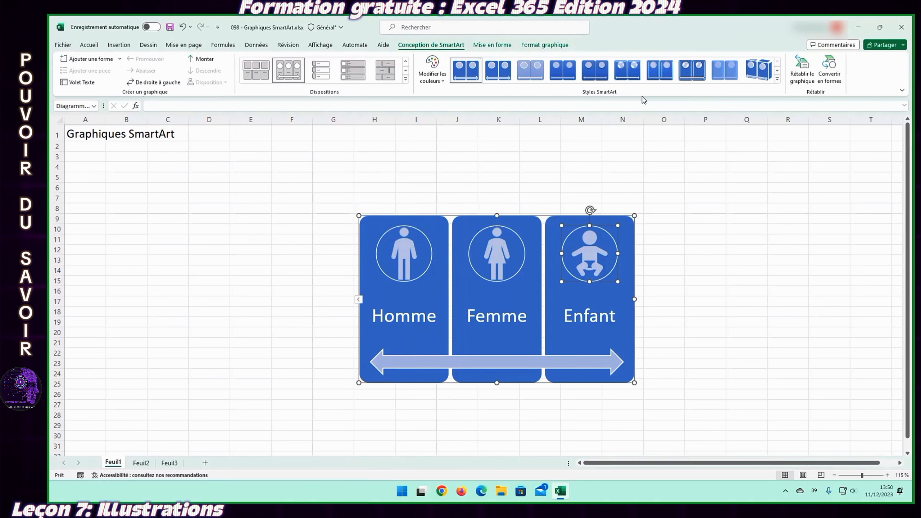
click(659, 78)
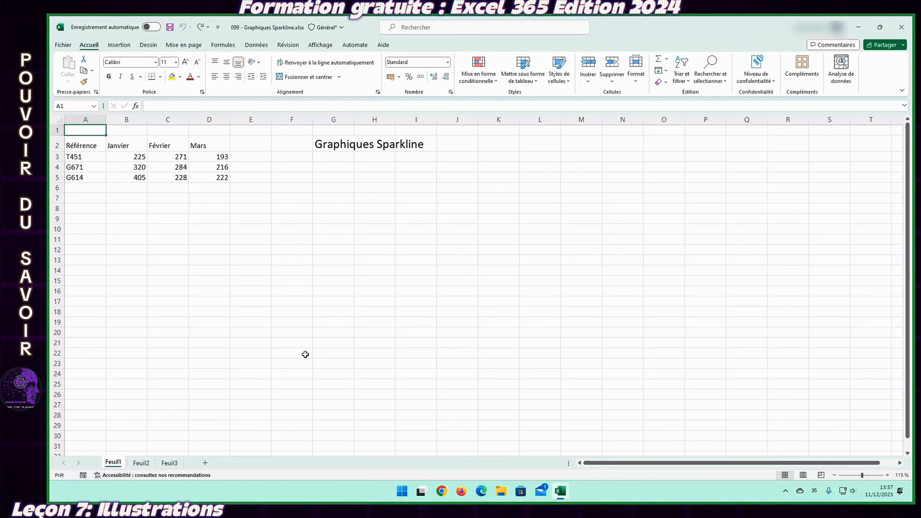
Insert a line (Courbe) sparkline of the January values B3:B5 in cell B6 and make row 6 more than three times taller
click(116, 156)
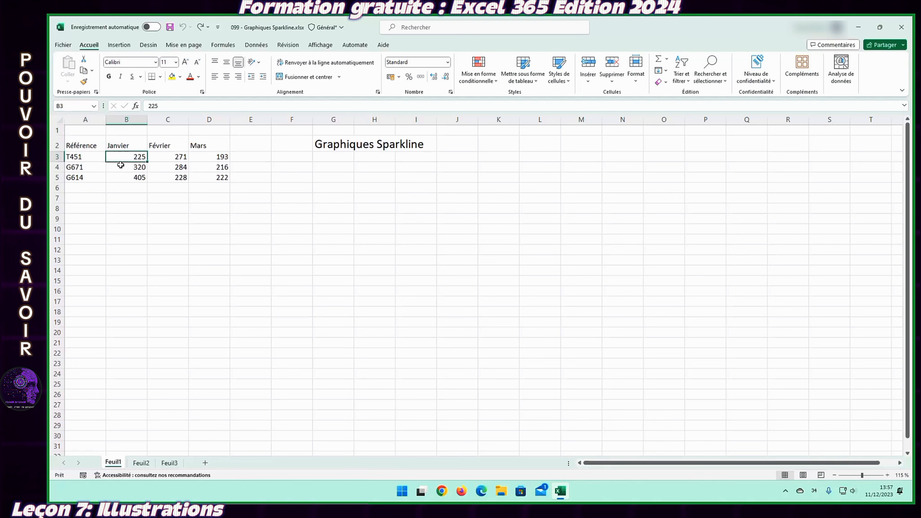
shift+click(120, 176)
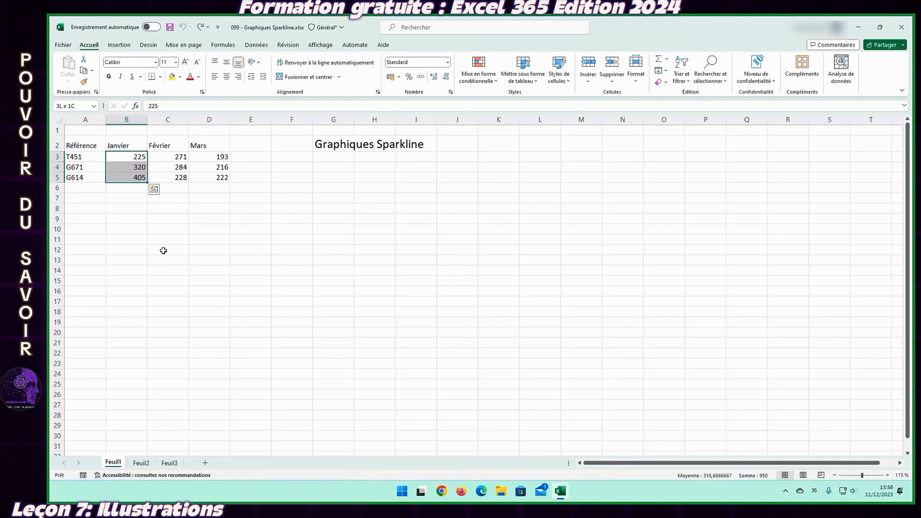
click(121, 44)
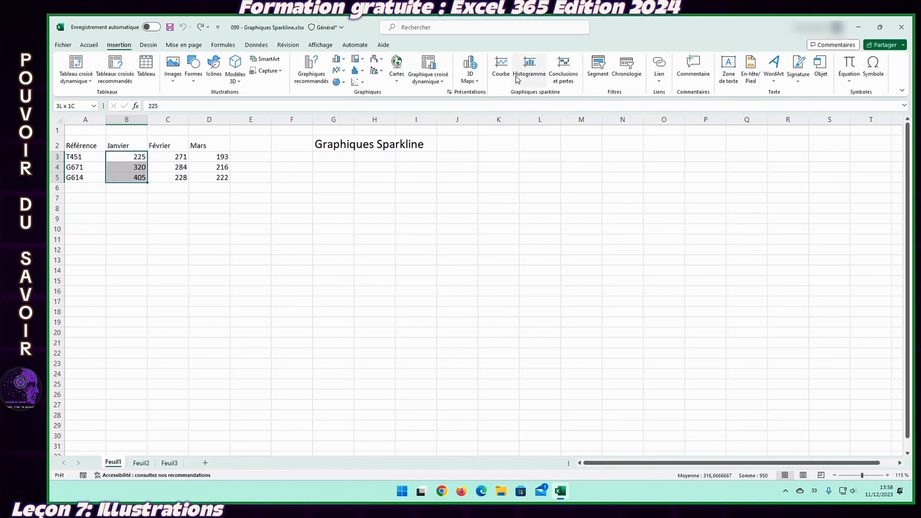
click(502, 70)
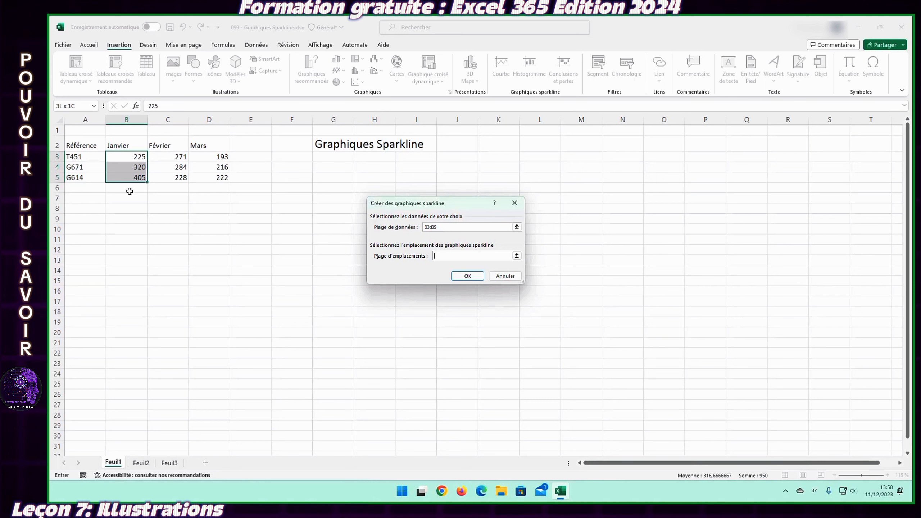
click(129, 191)
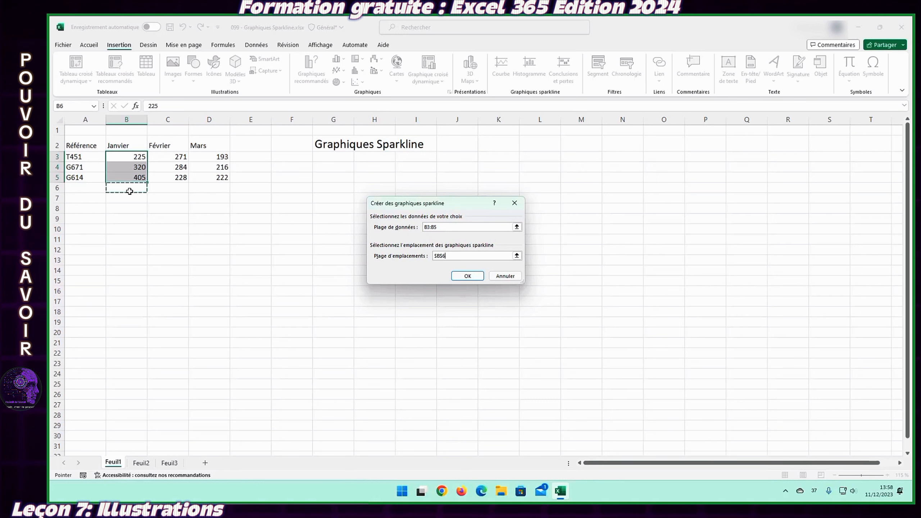
click(467, 276)
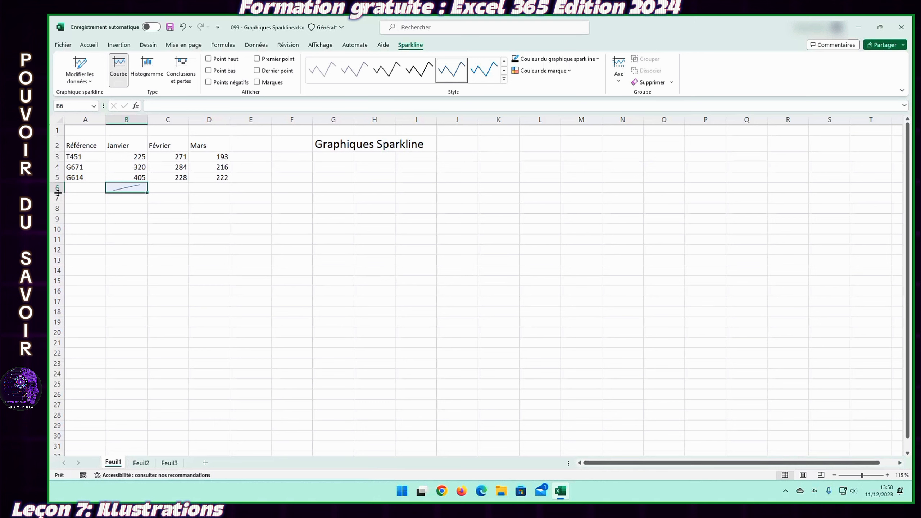
drag(58, 193, 64, 219)
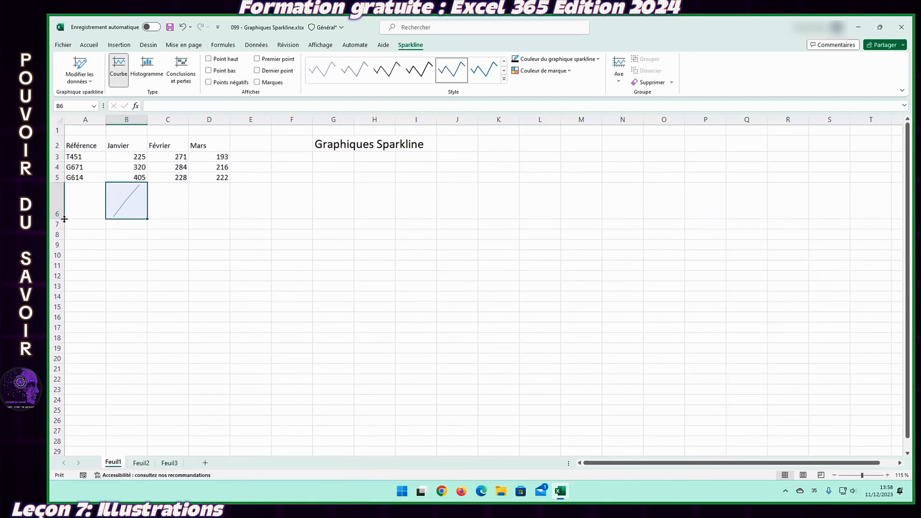